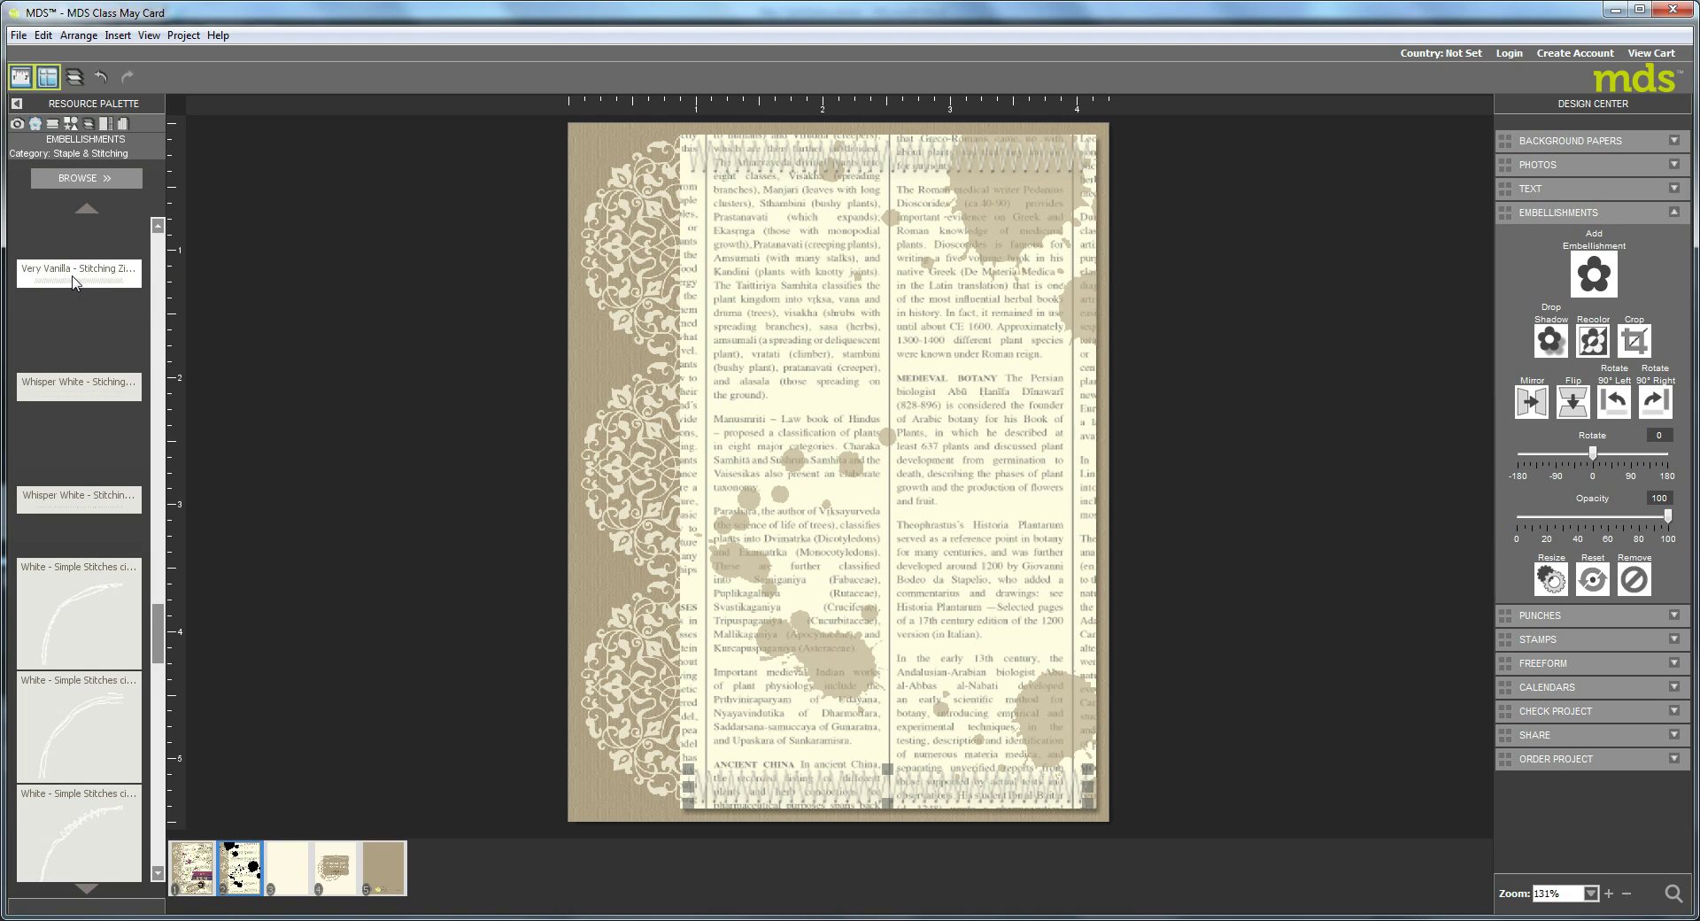
Add the Very Vanilla zigzag stitching embellishment to the page and crop it to a shorter middle section.
left_click_drag(73, 282, 836, 404)
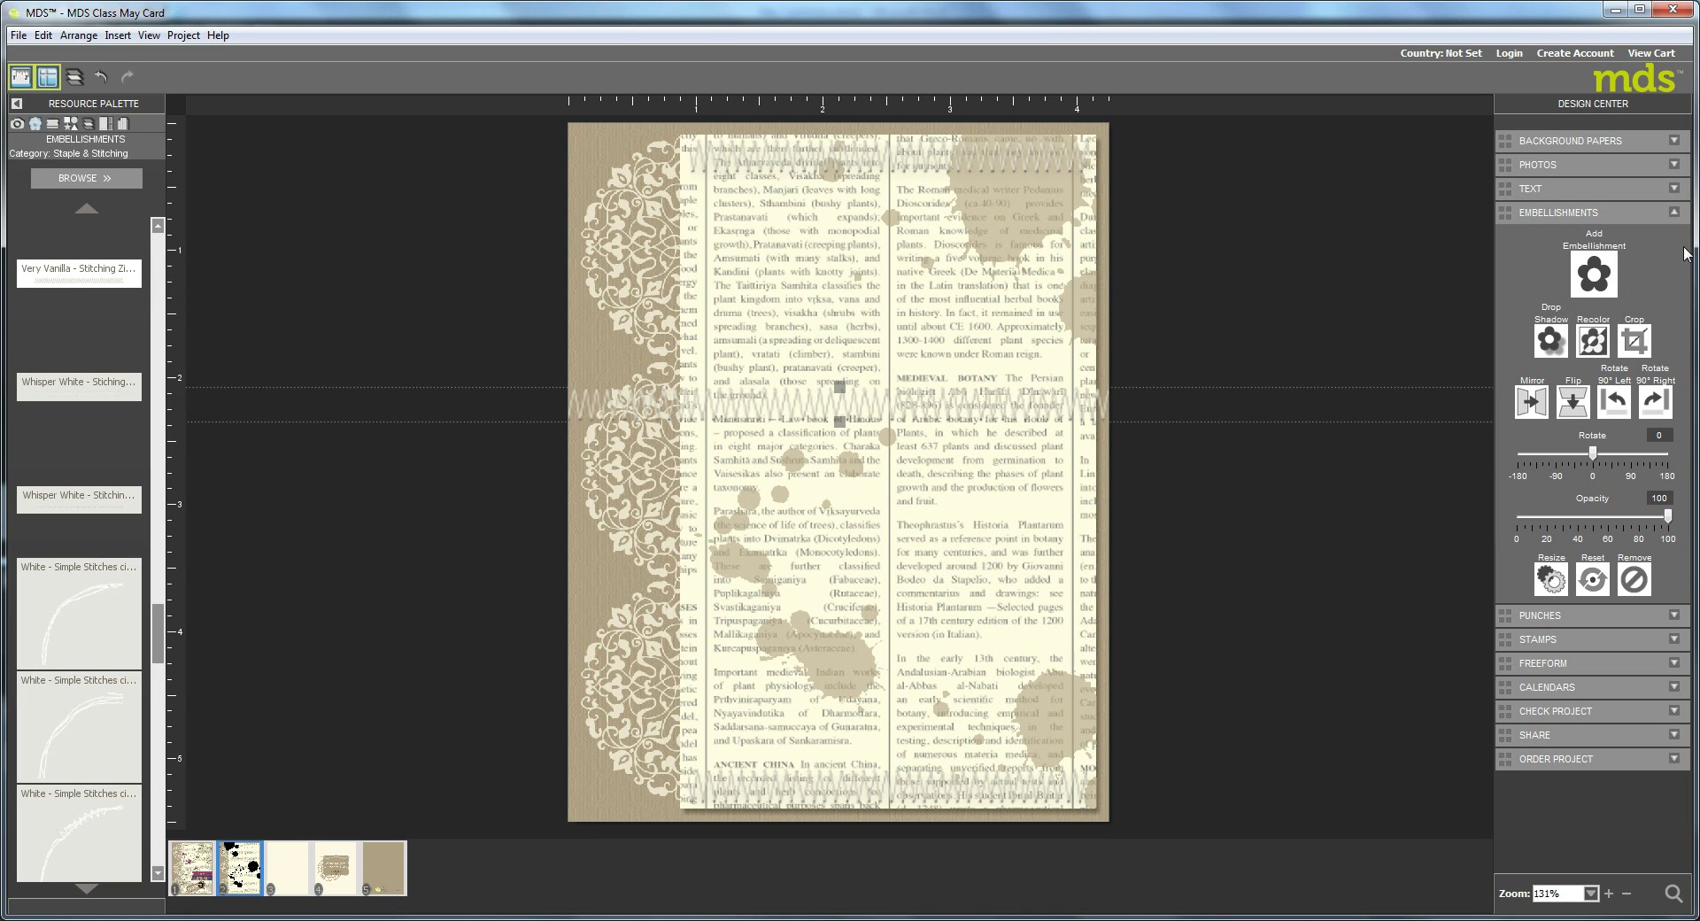
left_click(1633, 343)
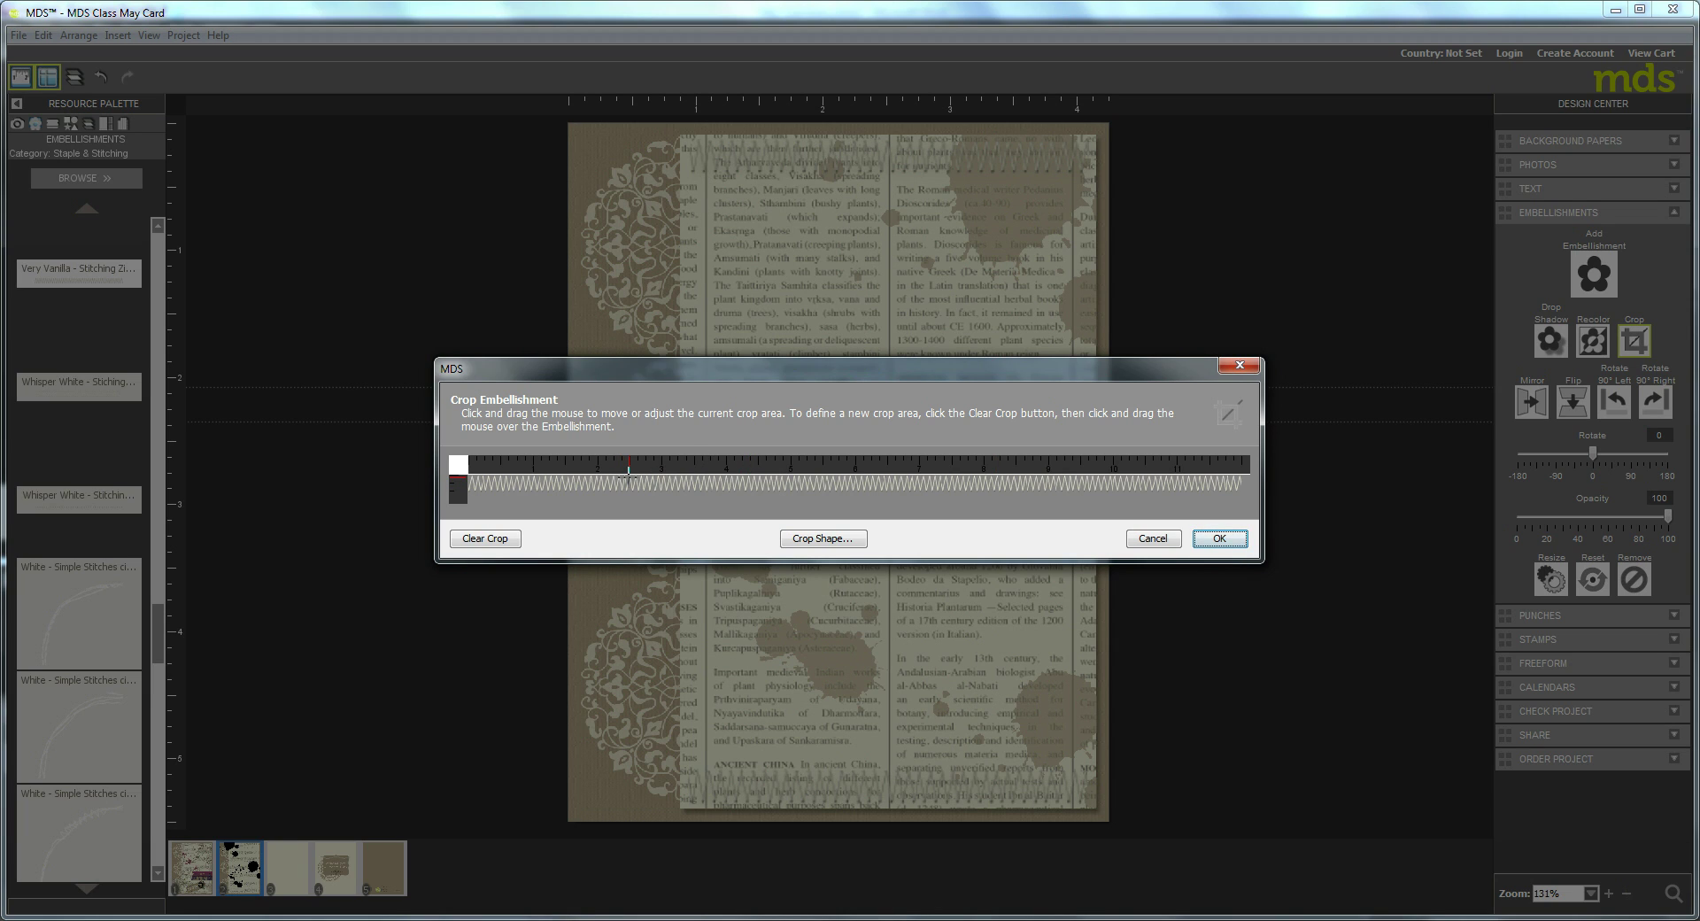
left_click_drag(628, 476, 1002, 525)
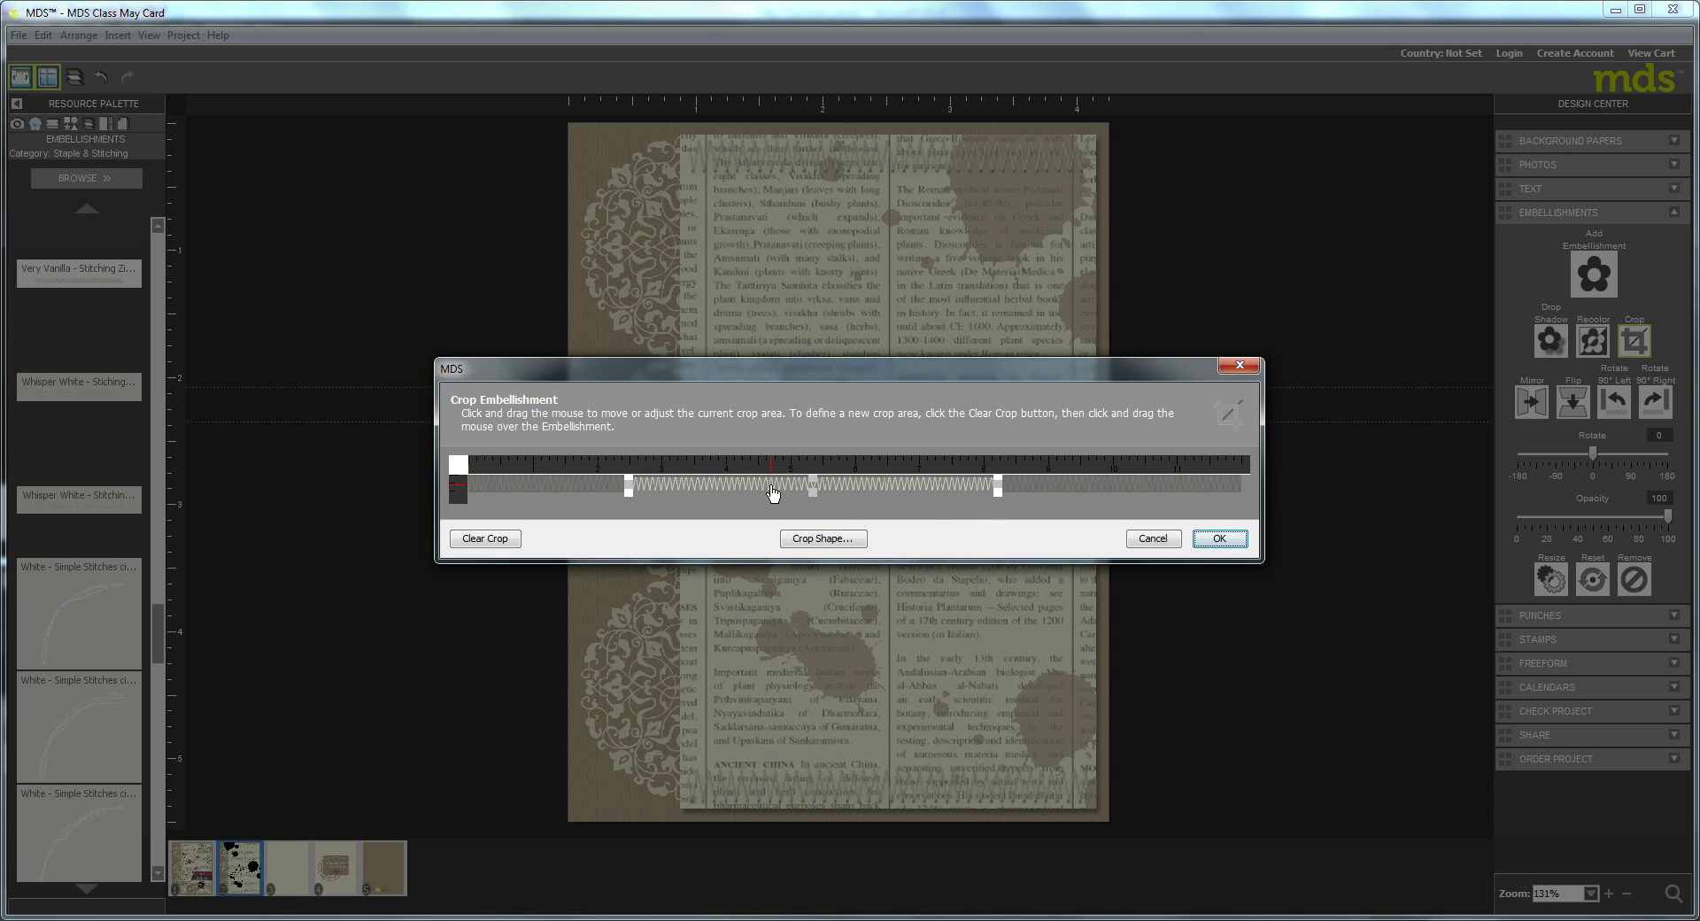
mouse_move(772, 493)
left_mouse_down()
mouse_move(812, 493)
mouse_move(761, 484)
left_mouse_up()
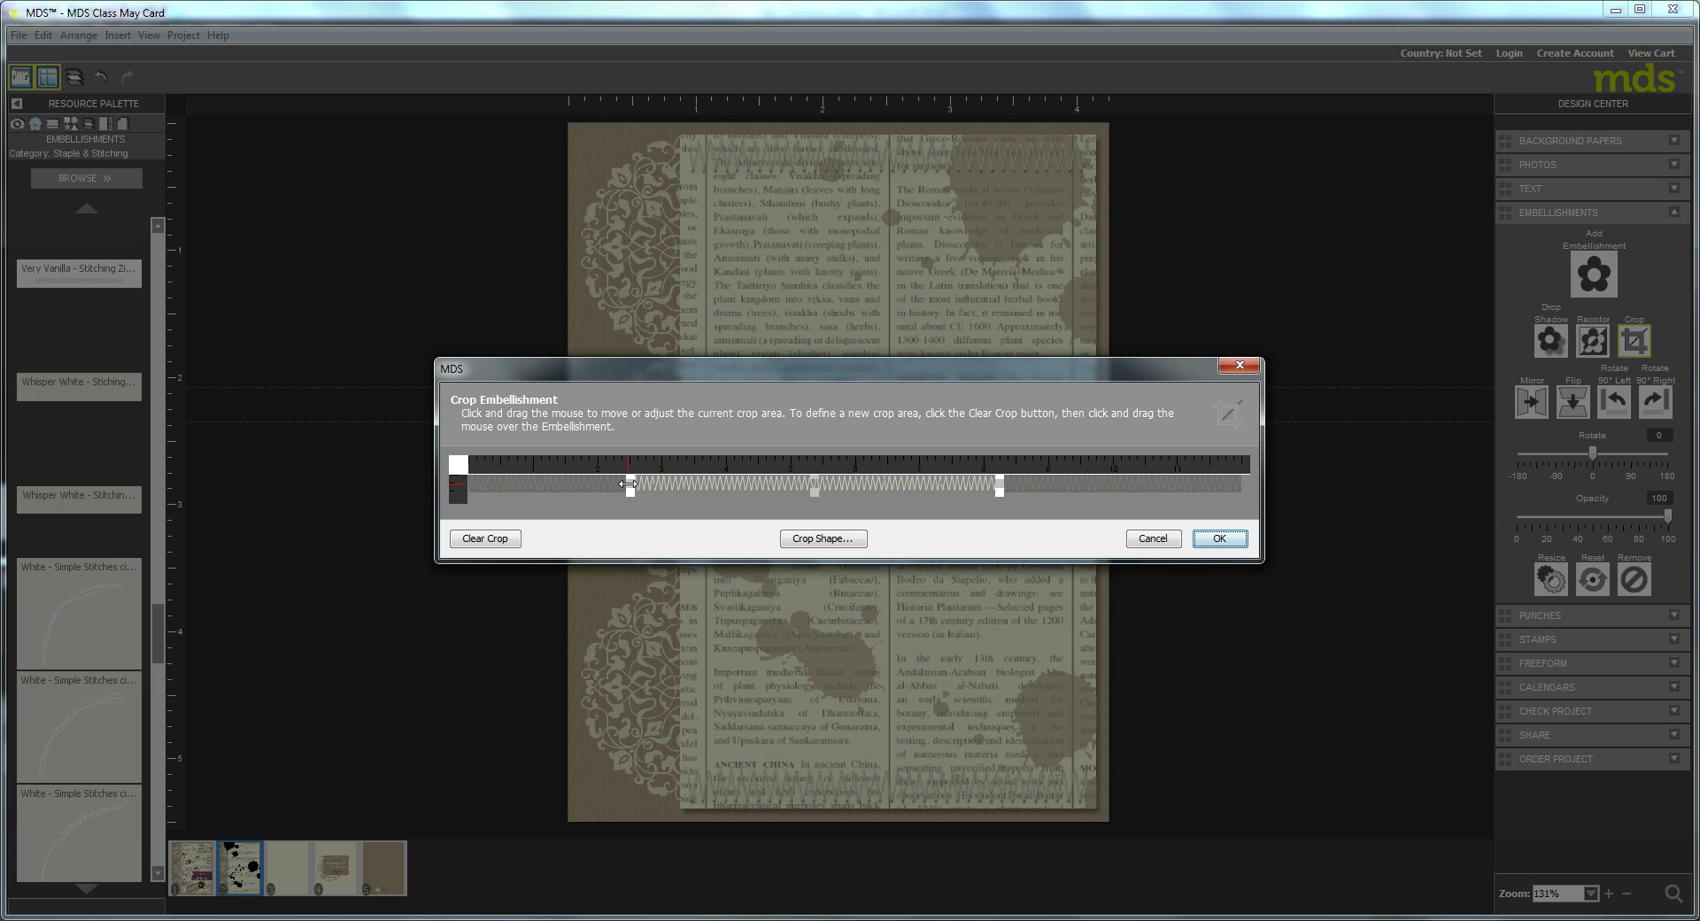
mouse_move(629, 484)
left_mouse_down()
mouse_move(706, 483)
mouse_move(641, 483)
mouse_move(656, 484)
left_mouse_up()
left_click(1218, 539)
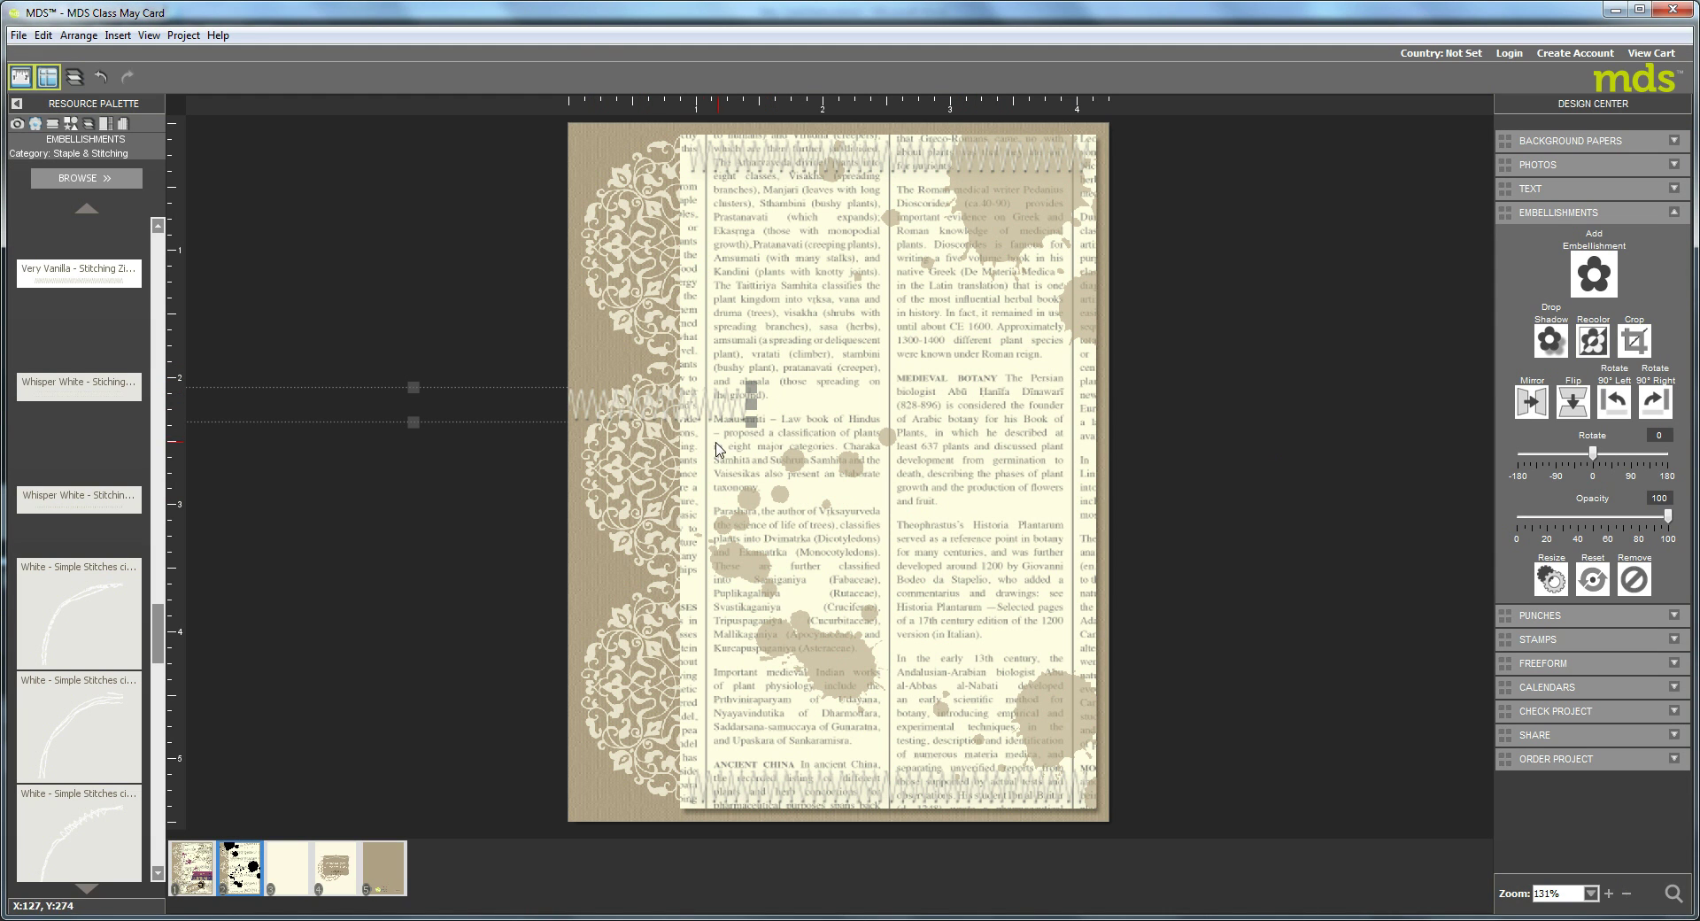
Rotate the cropped stitching 90° right and move it over the text panel's left edge.
left_click_drag(574, 406, 952, 441)
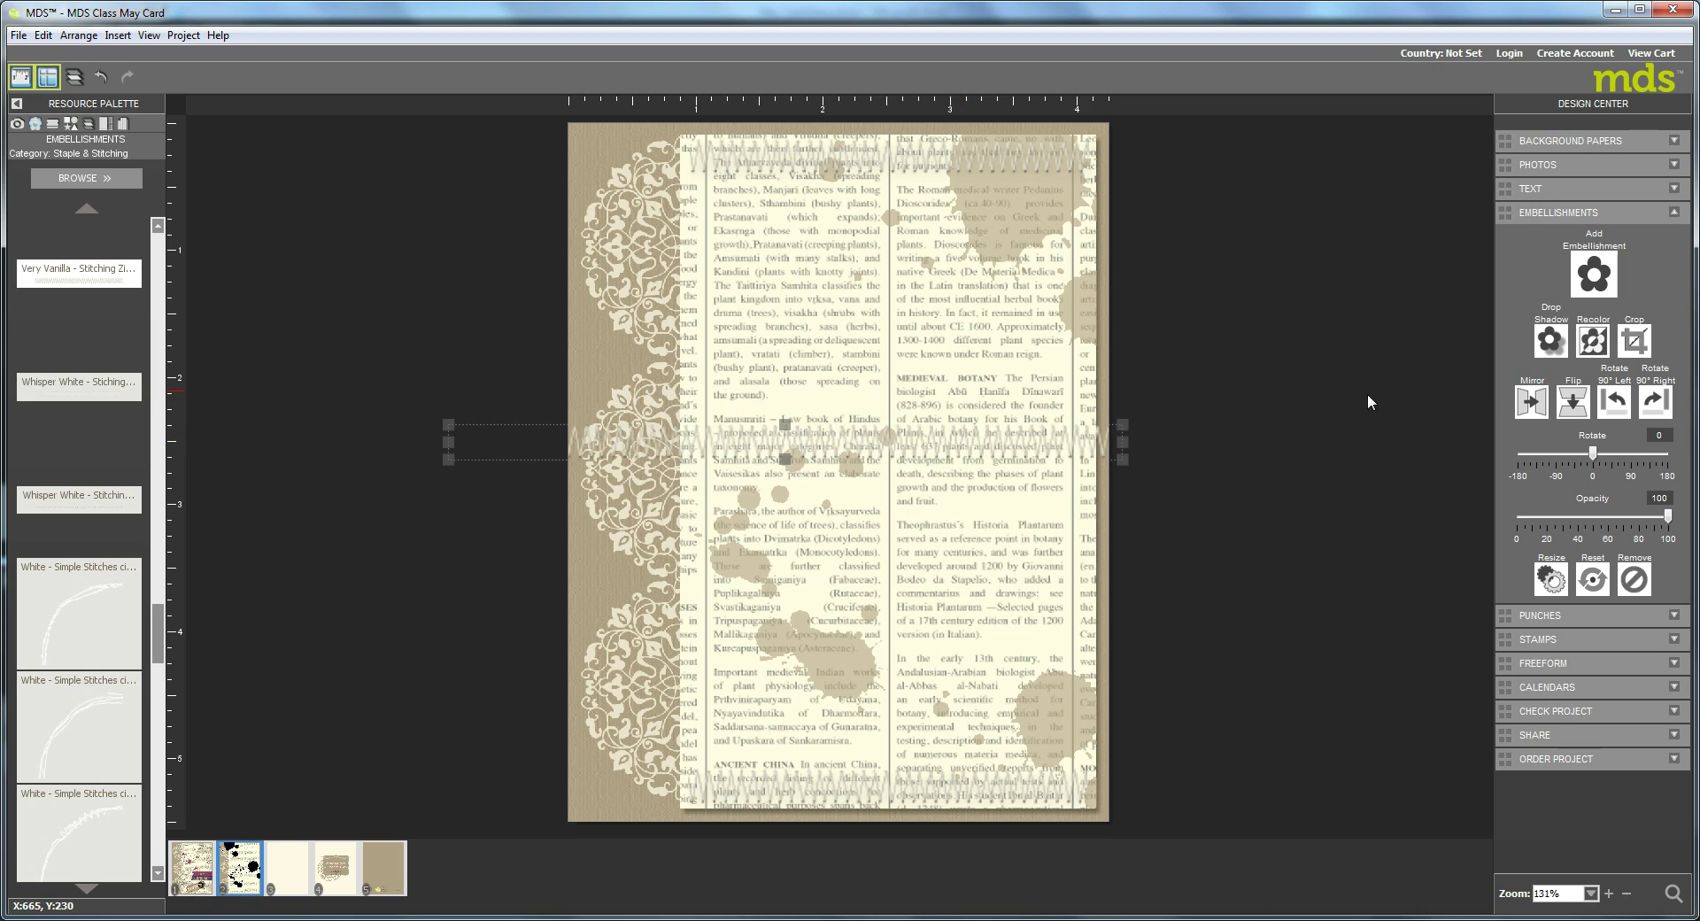
left_click(1654, 403)
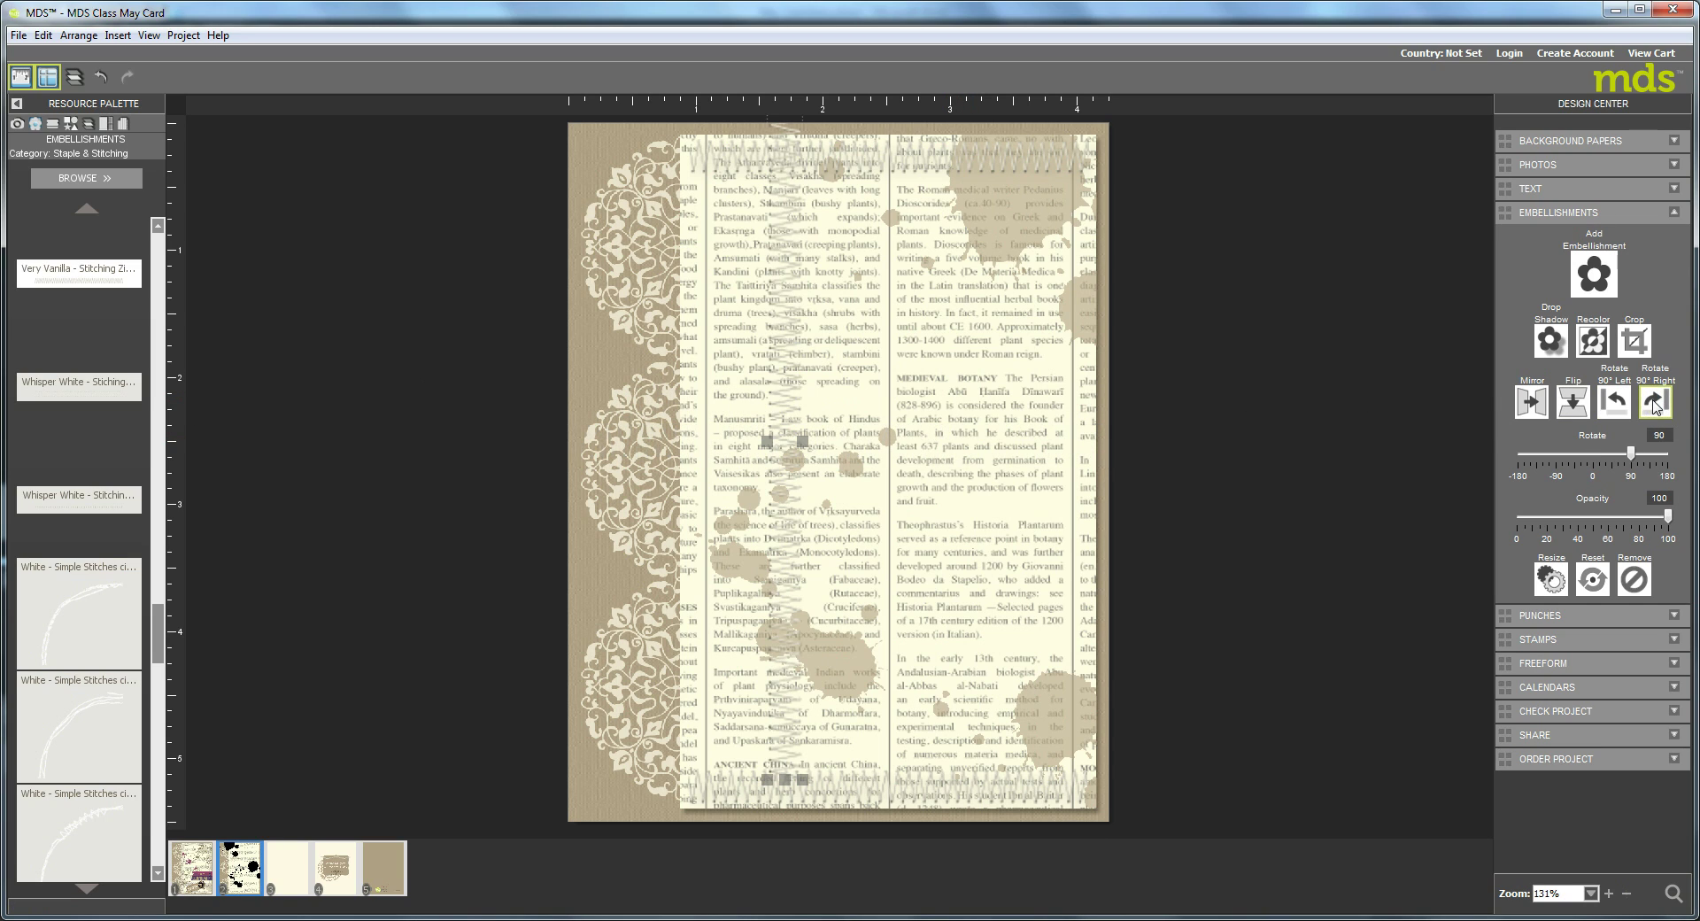
left_click_drag(795, 443, 713, 503)
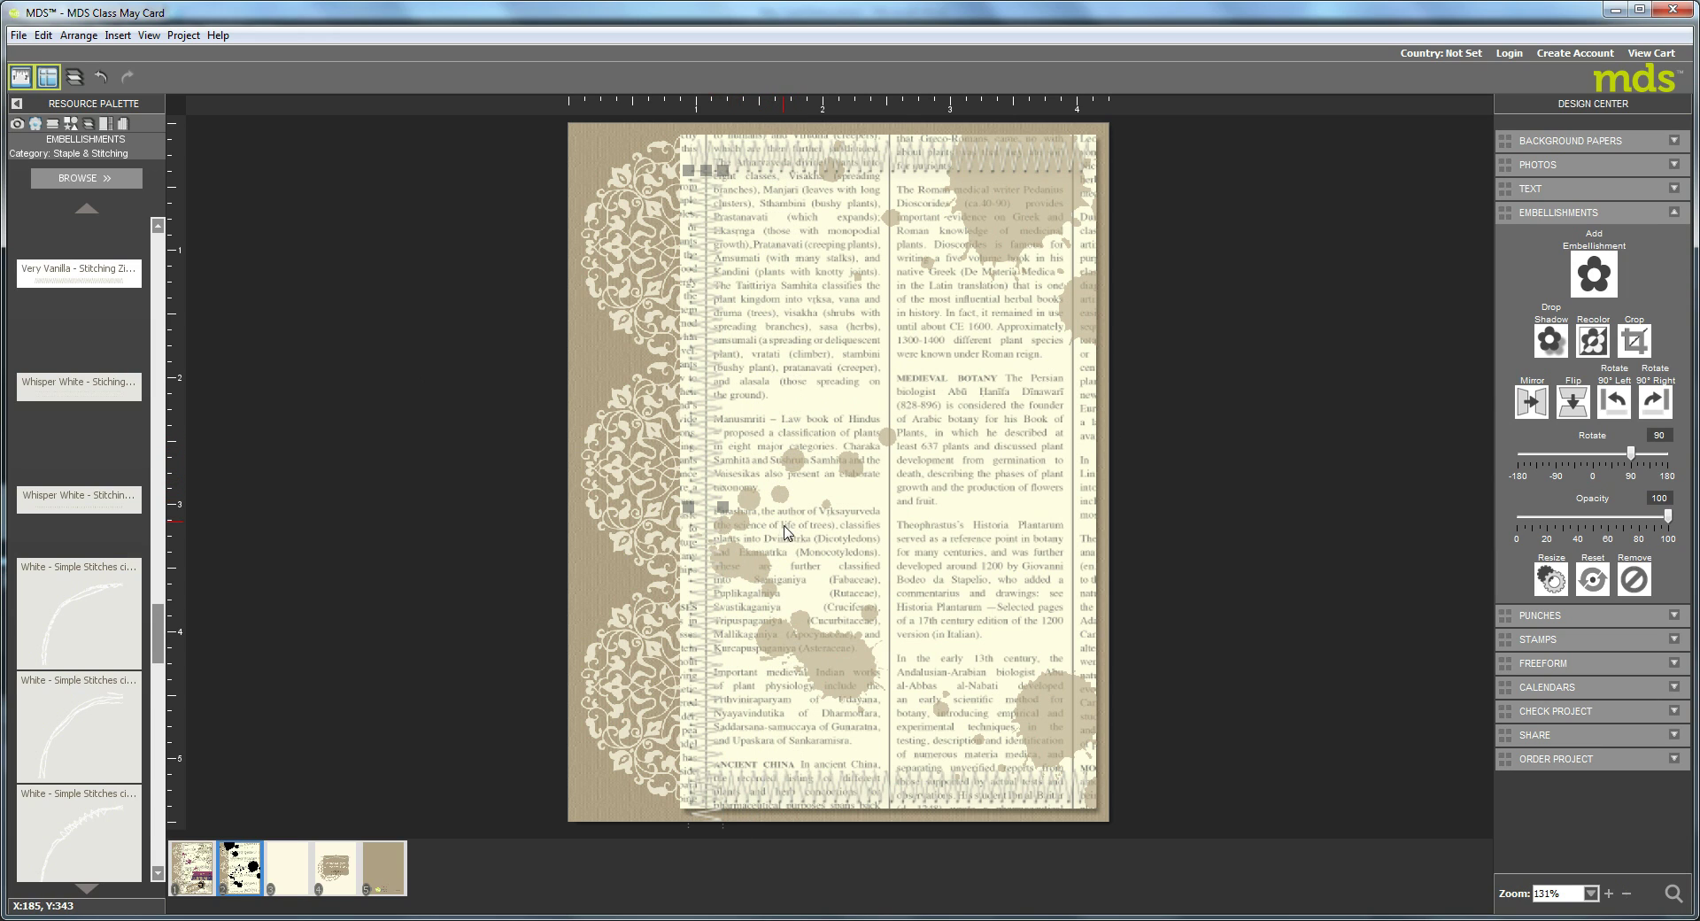
Crop the vertical stitching to fit the text panel's height and align it along the panel's left edge.
left_click(1636, 341)
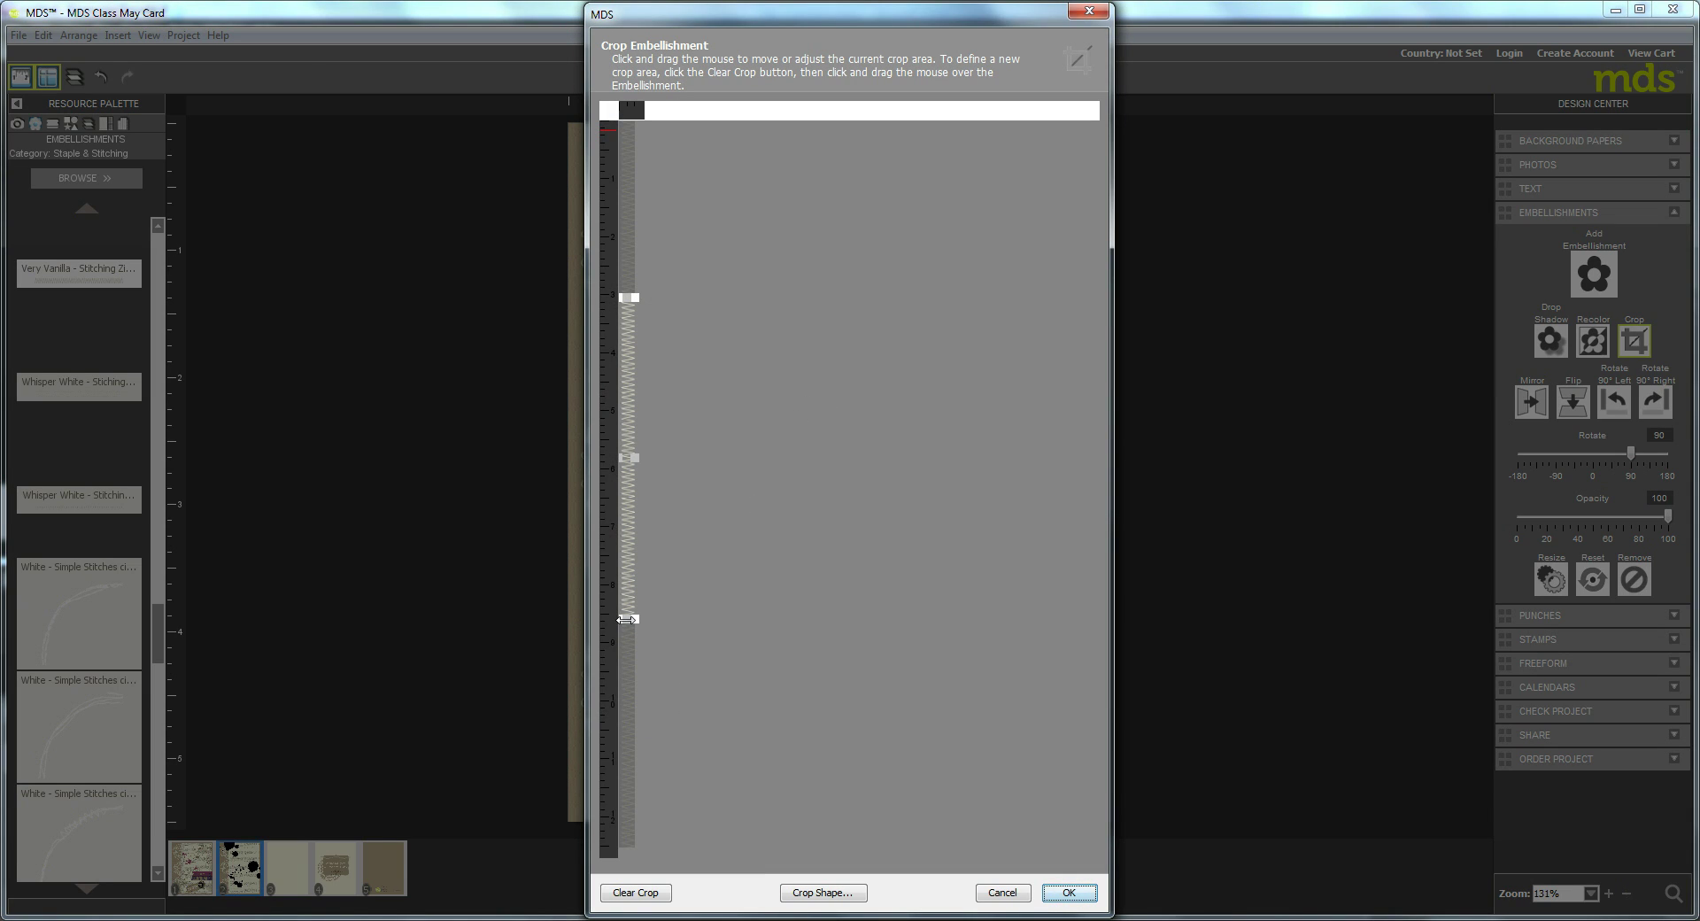
left_click_drag(625, 619, 628, 561)
left_click(1068, 892)
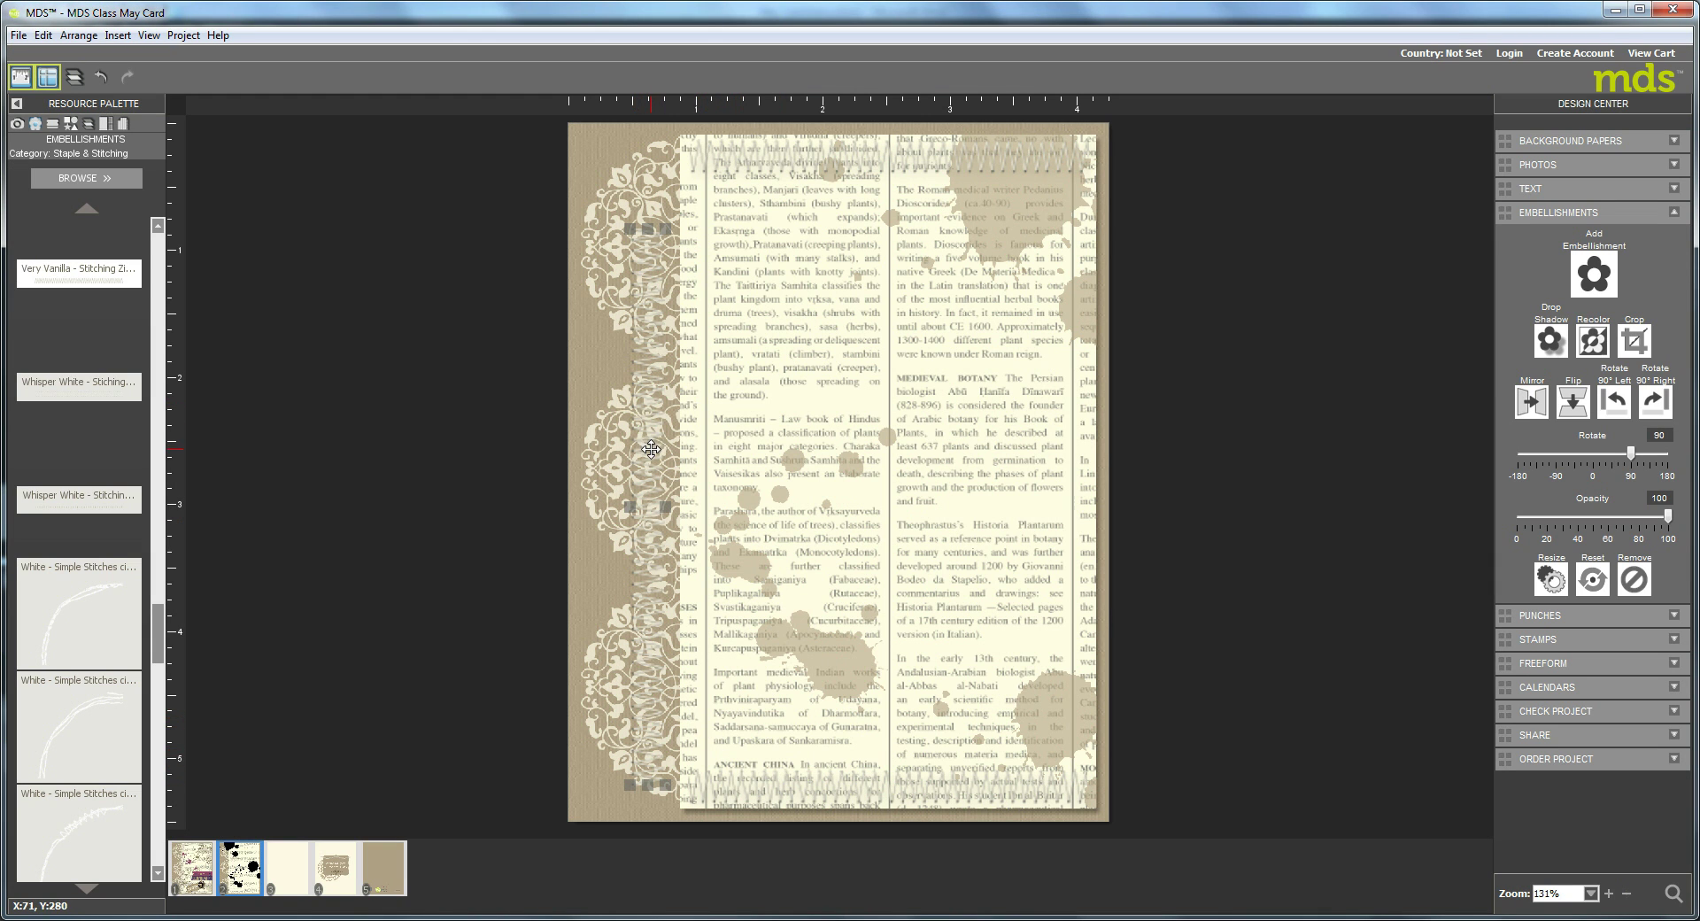
left_click(709, 444)
left_click_drag(709, 443, 715, 397)
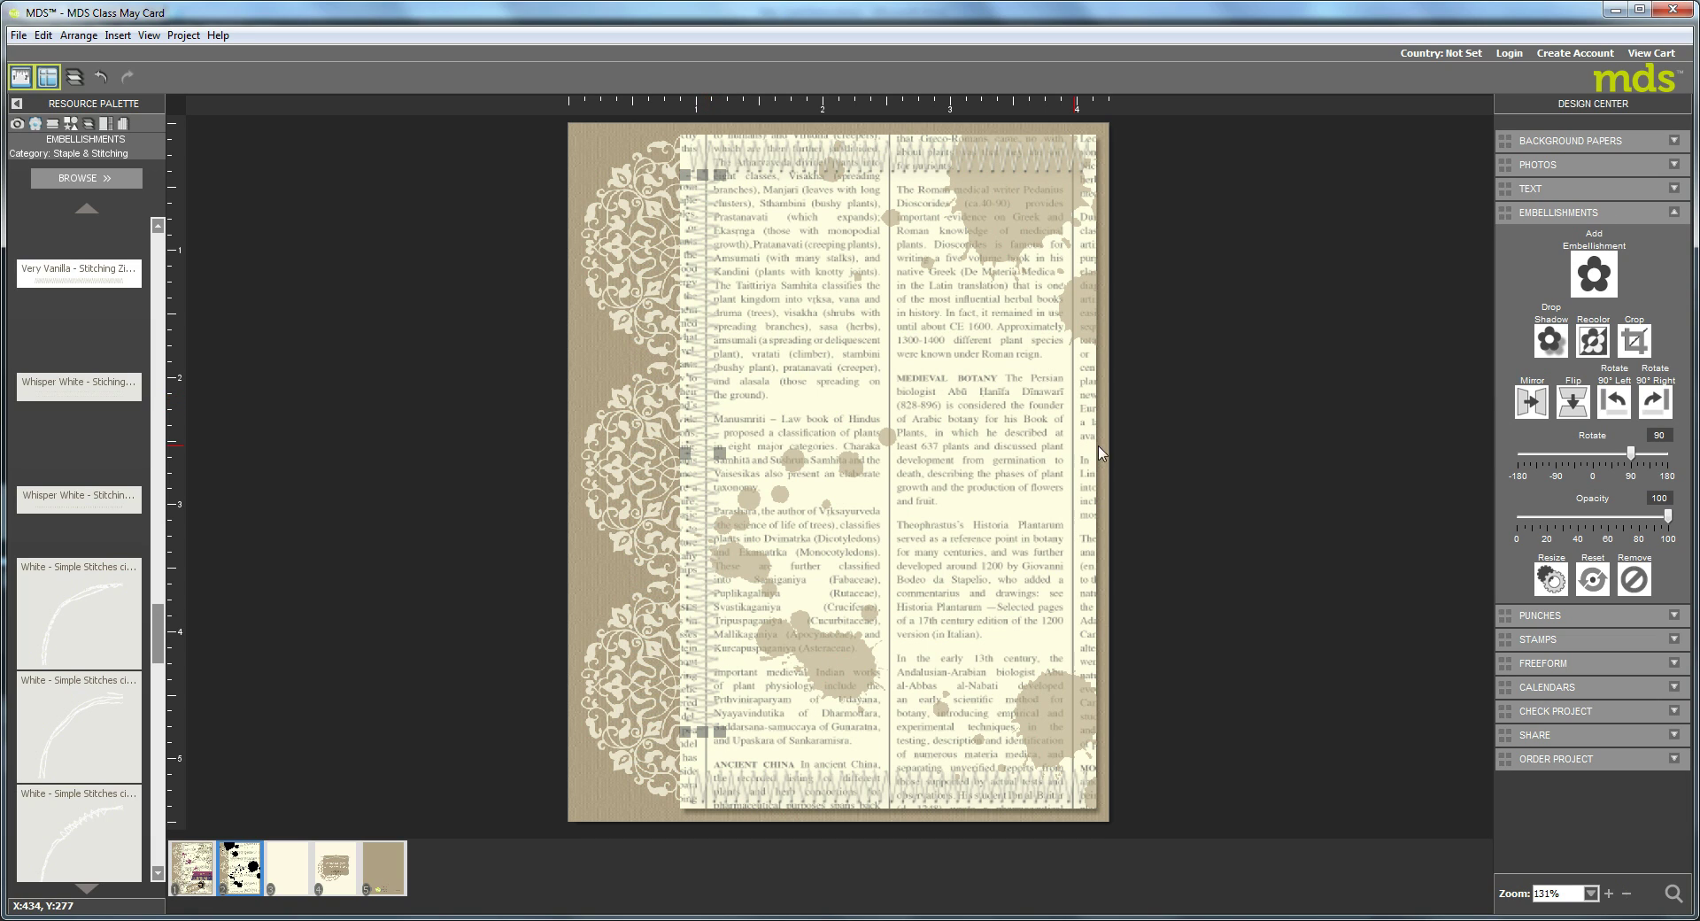
left_click(1634, 340)
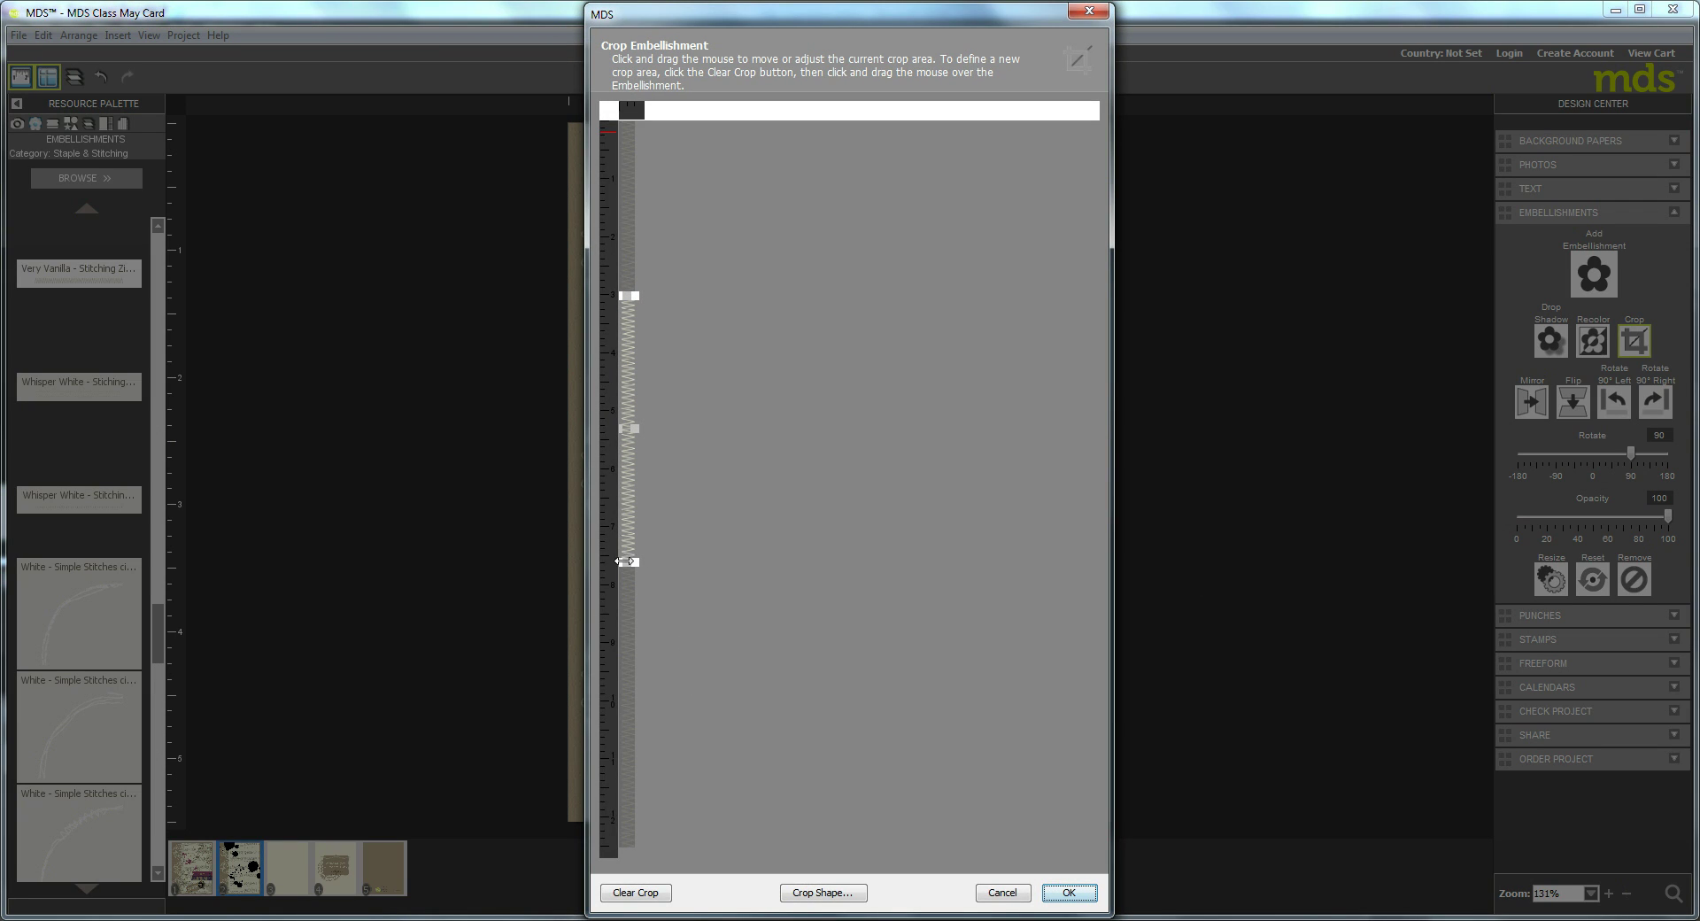
left_click_drag(625, 562, 625, 590)
left_click(1069, 892)
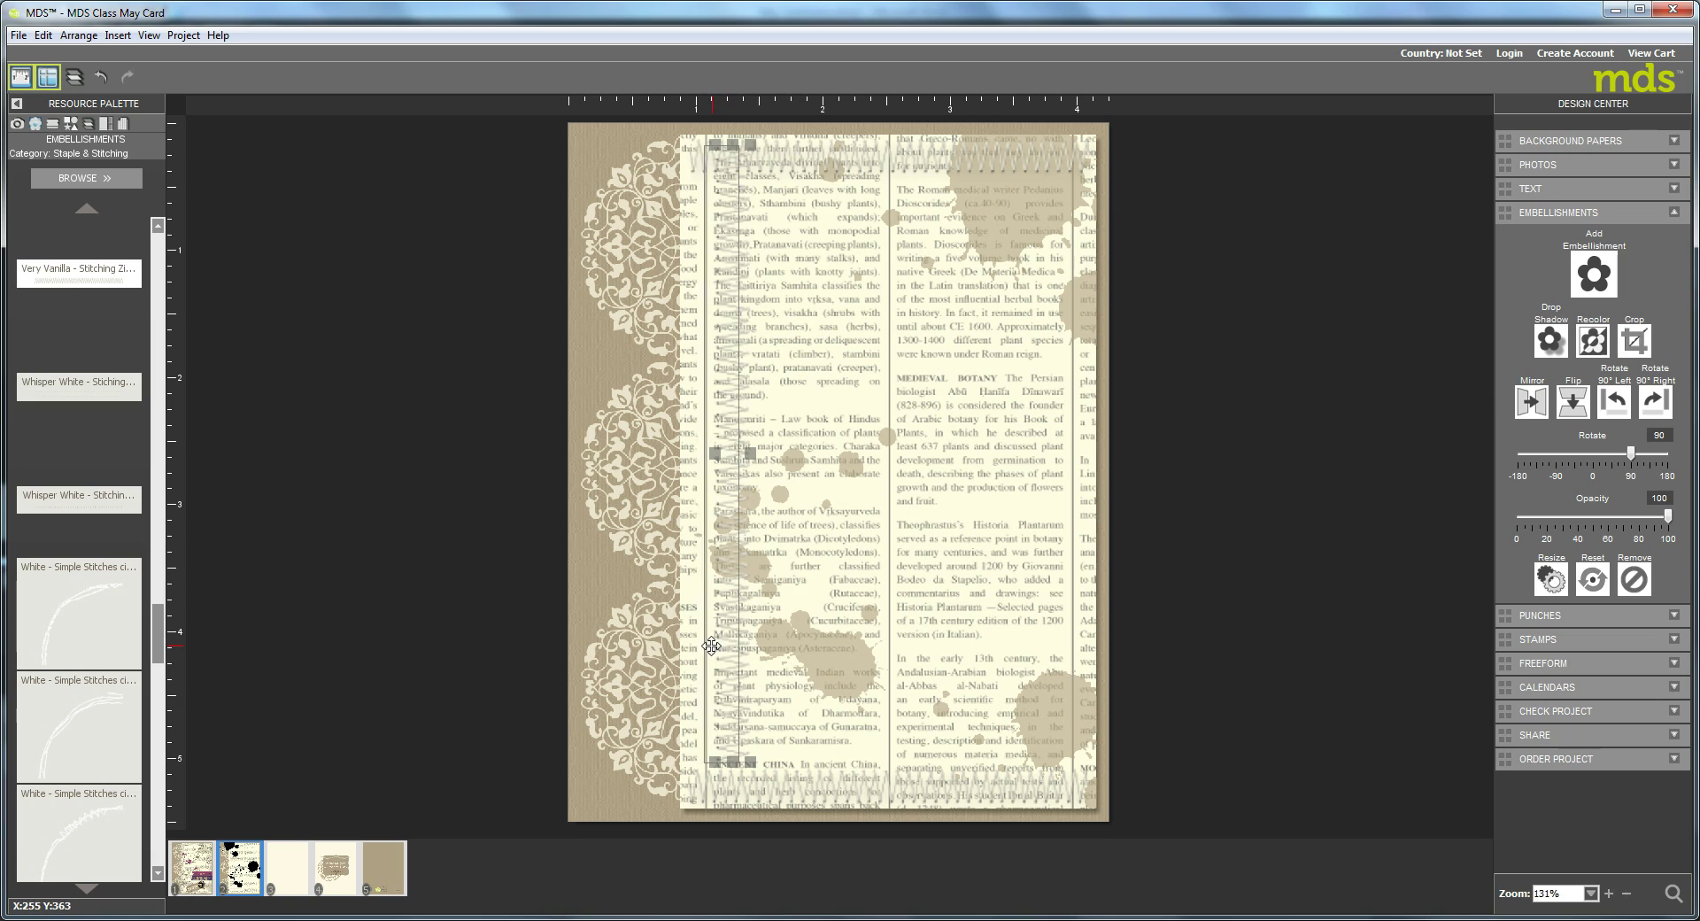
left_click_drag(711, 646, 669, 670)
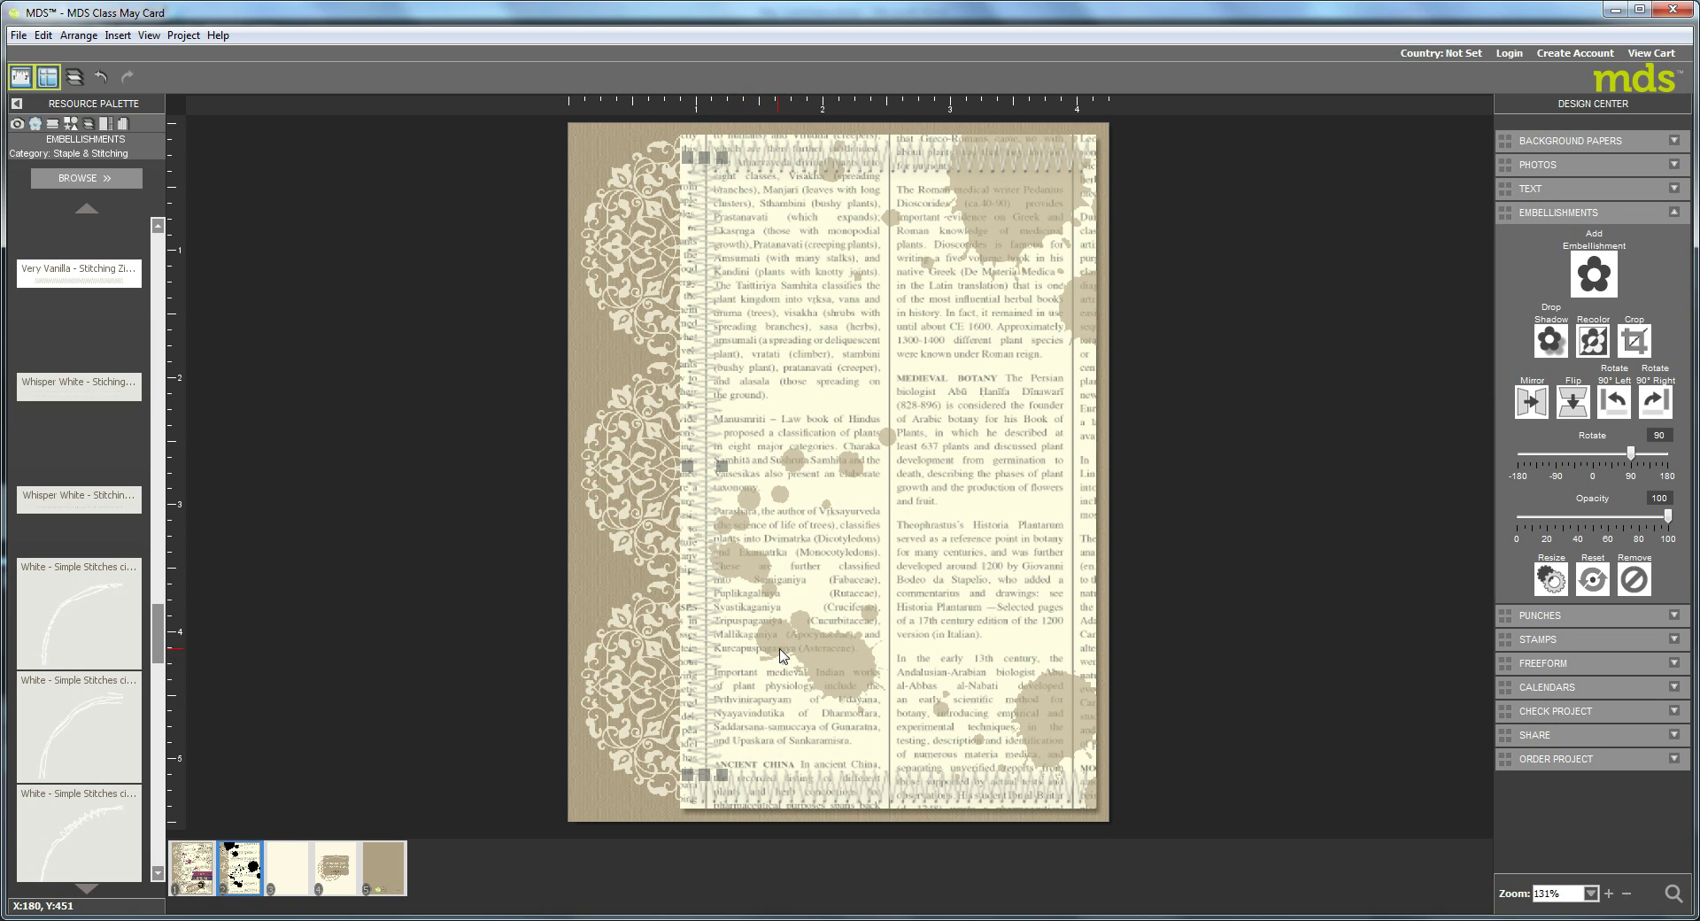
Add a drop shadow to the vertical stitching and place a duplicate of it along the text panel's right edge.
left_click(692, 698)
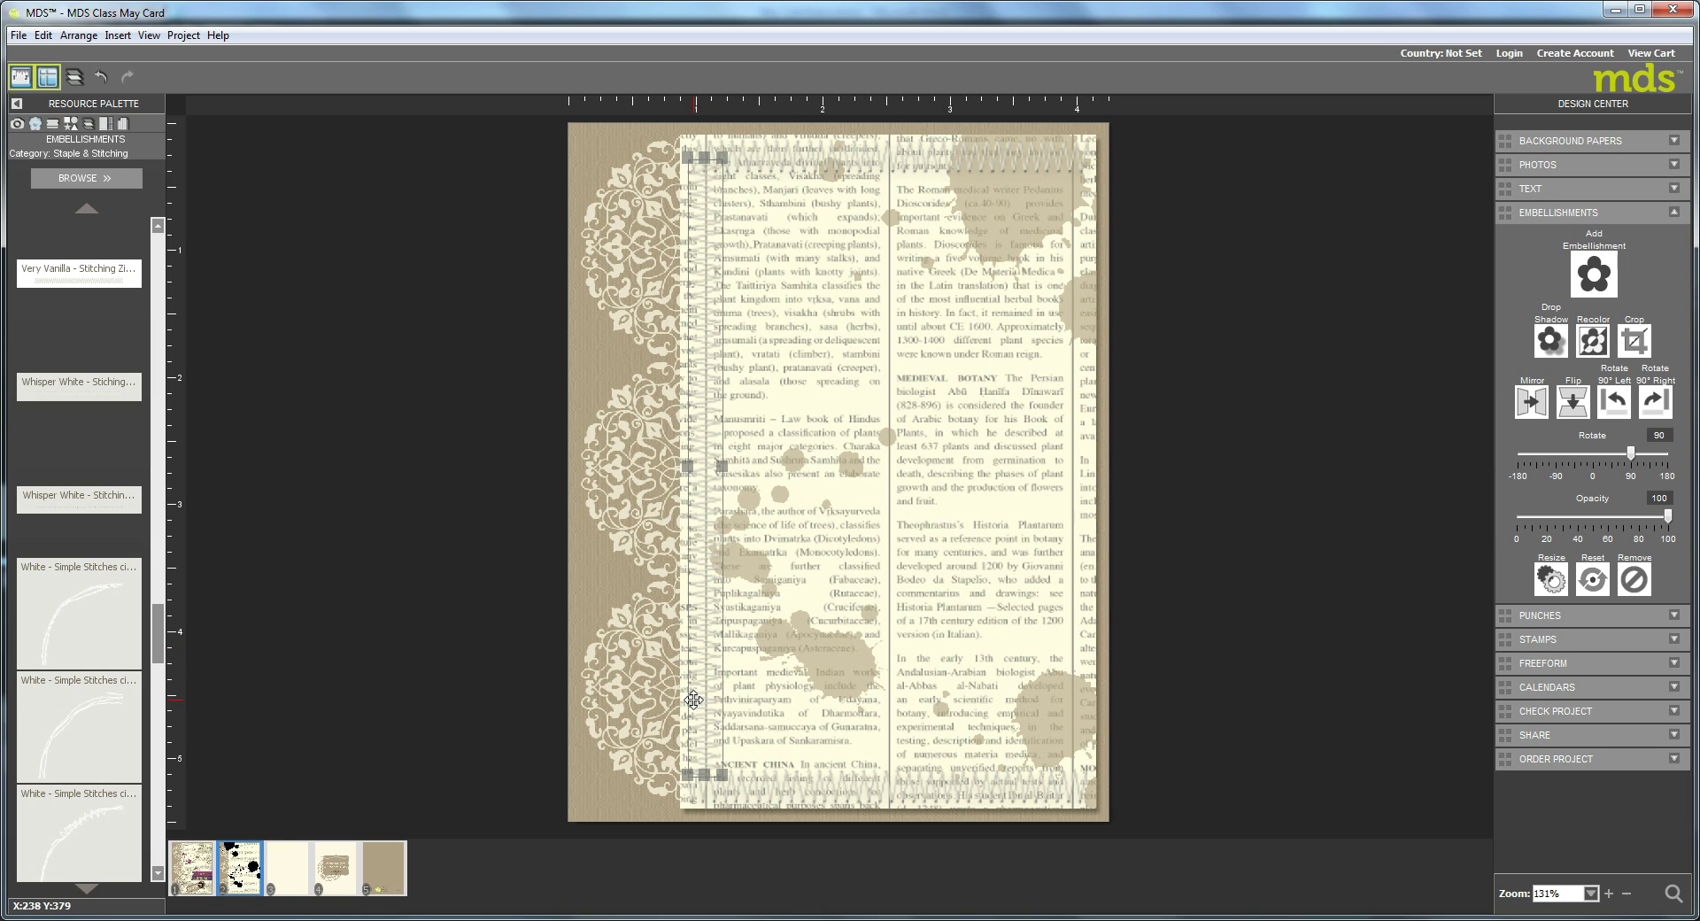
left_click(1549, 341)
left_click(1022, 661)
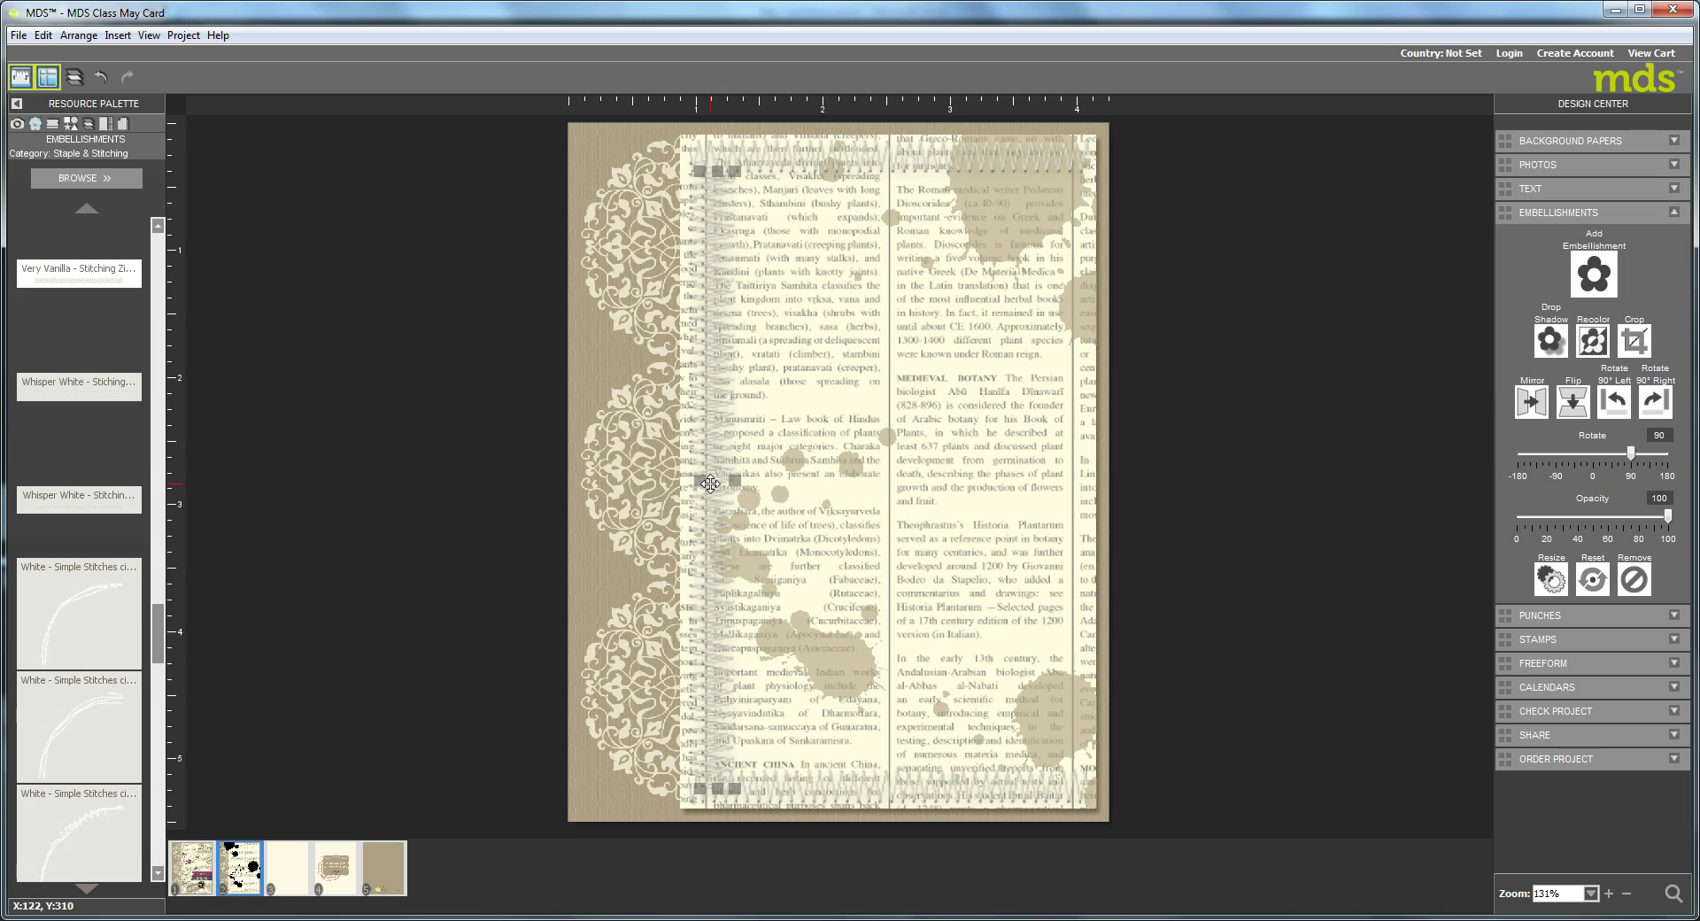
left_click_drag(708, 476, 1047, 475)
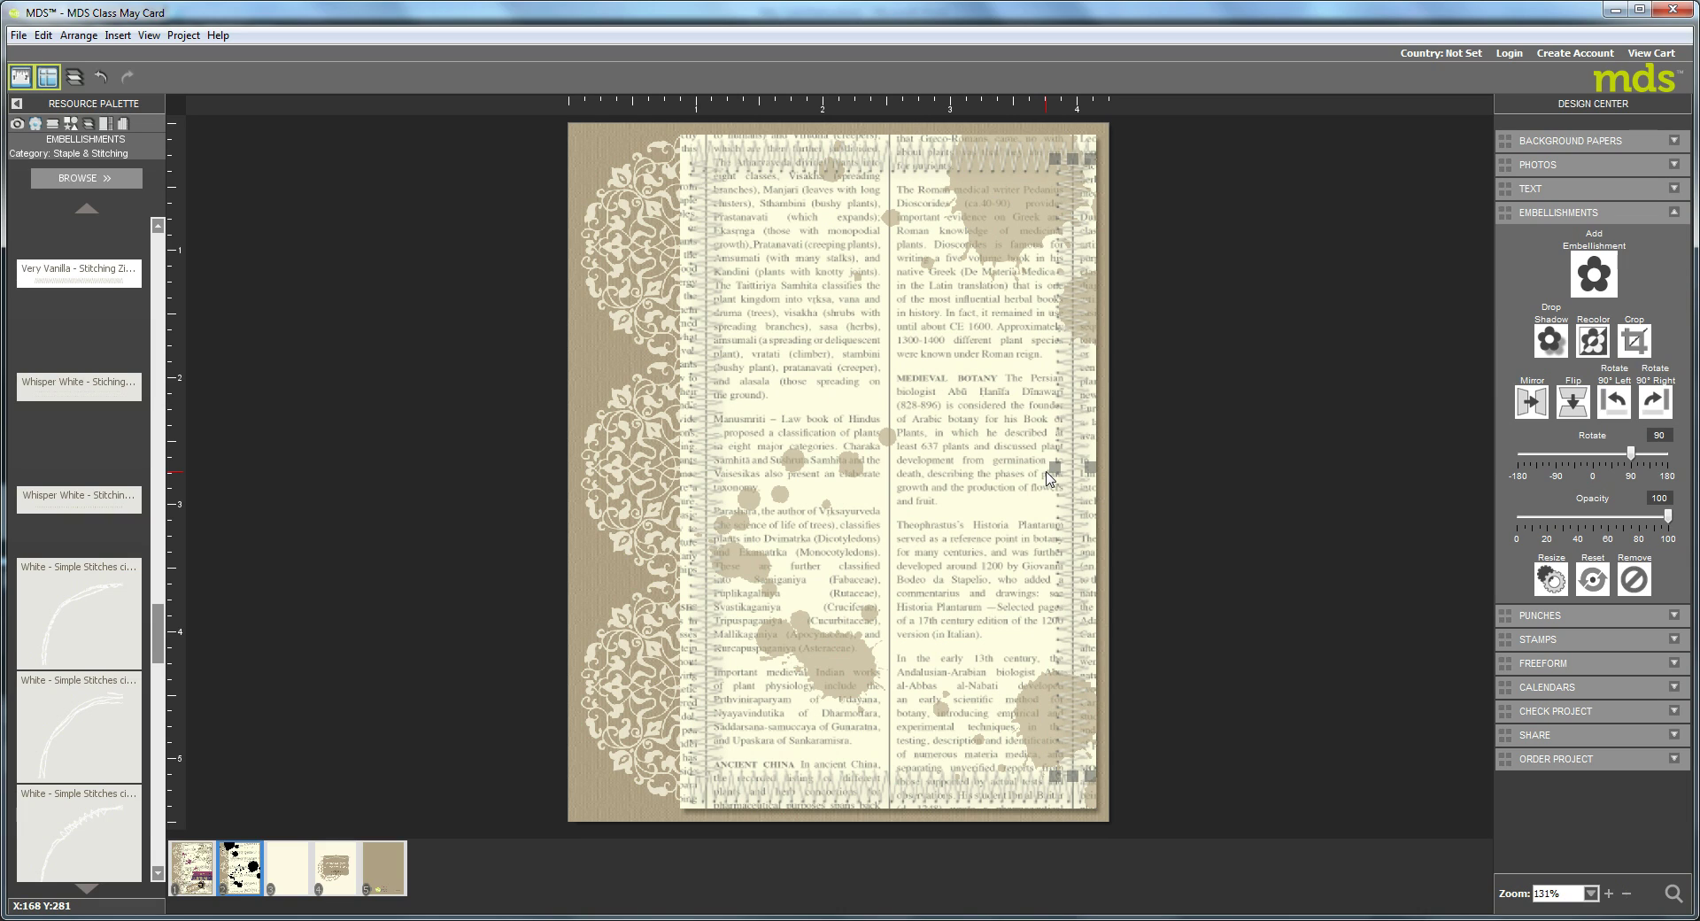
key("Right")
key("Right")
Open the First Edition stamp category and add its blossoms stamp over the lower half of the text panel.
left_click(52, 126)
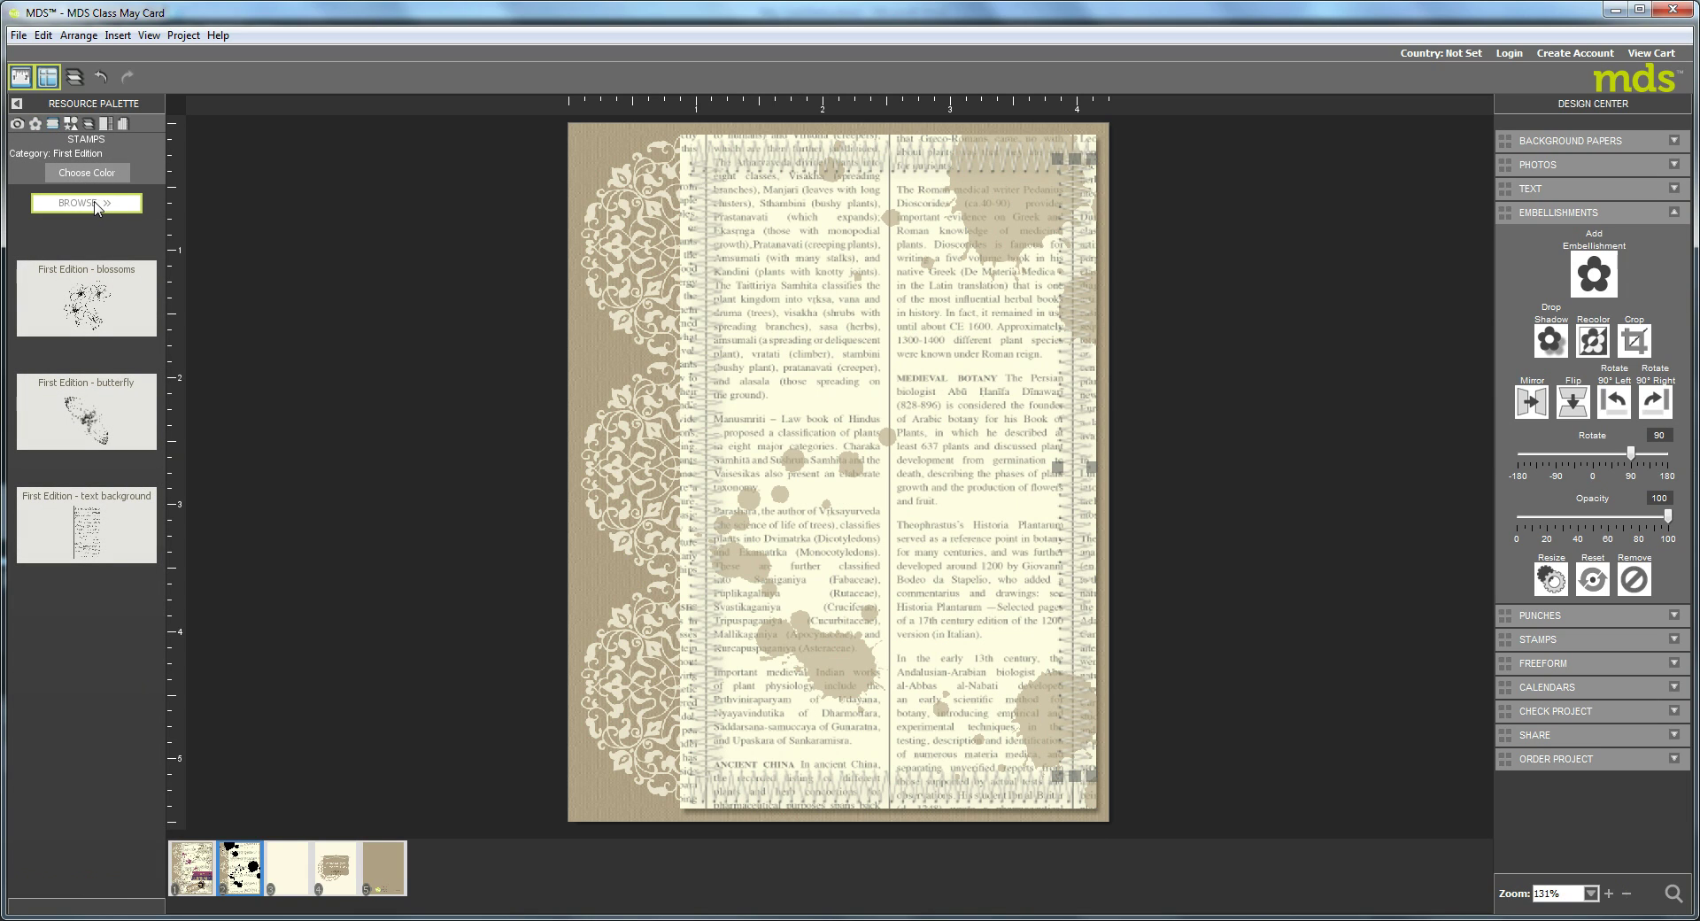
left_click(95, 205)
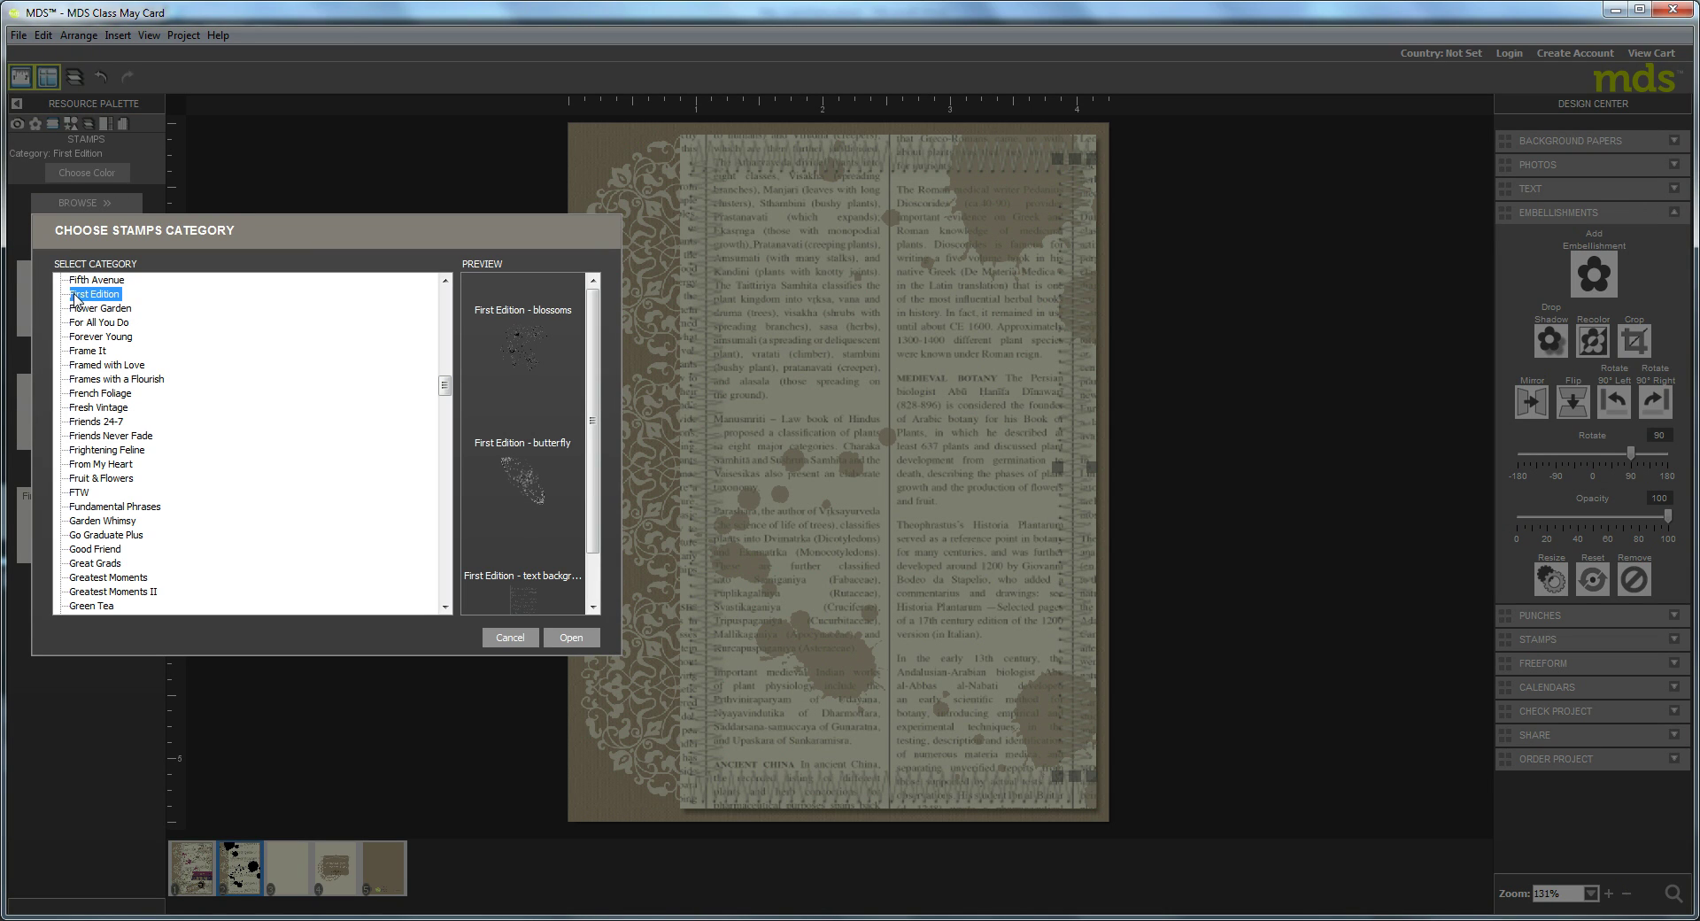
left_click(571, 637)
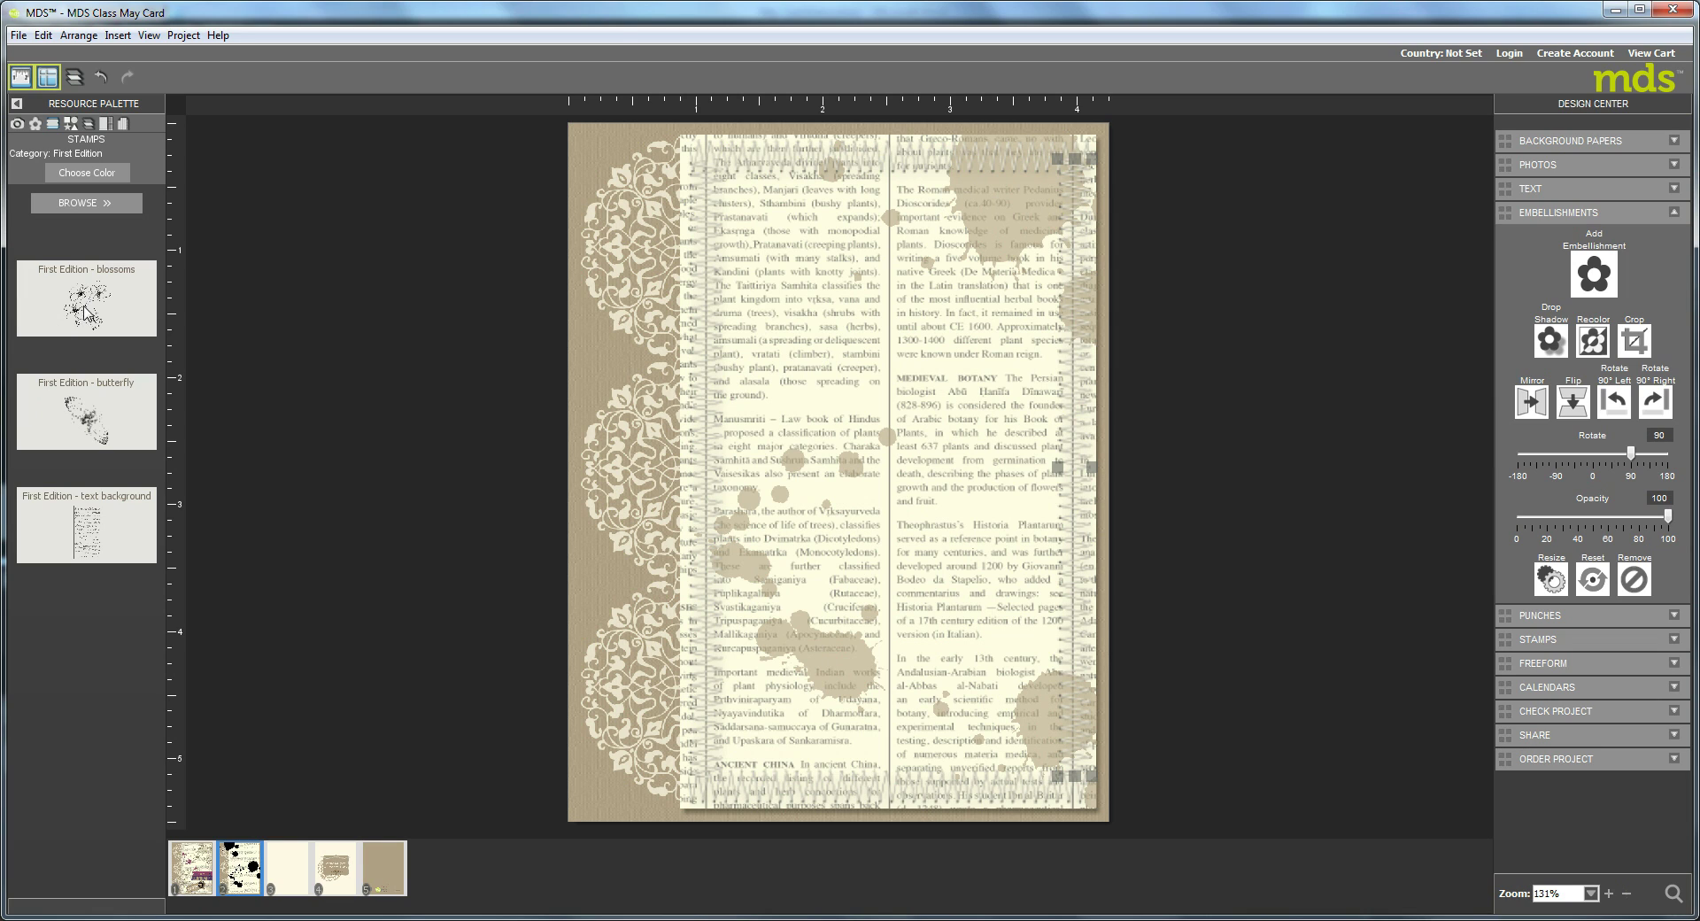
left_click_drag(84, 312, 823, 556)
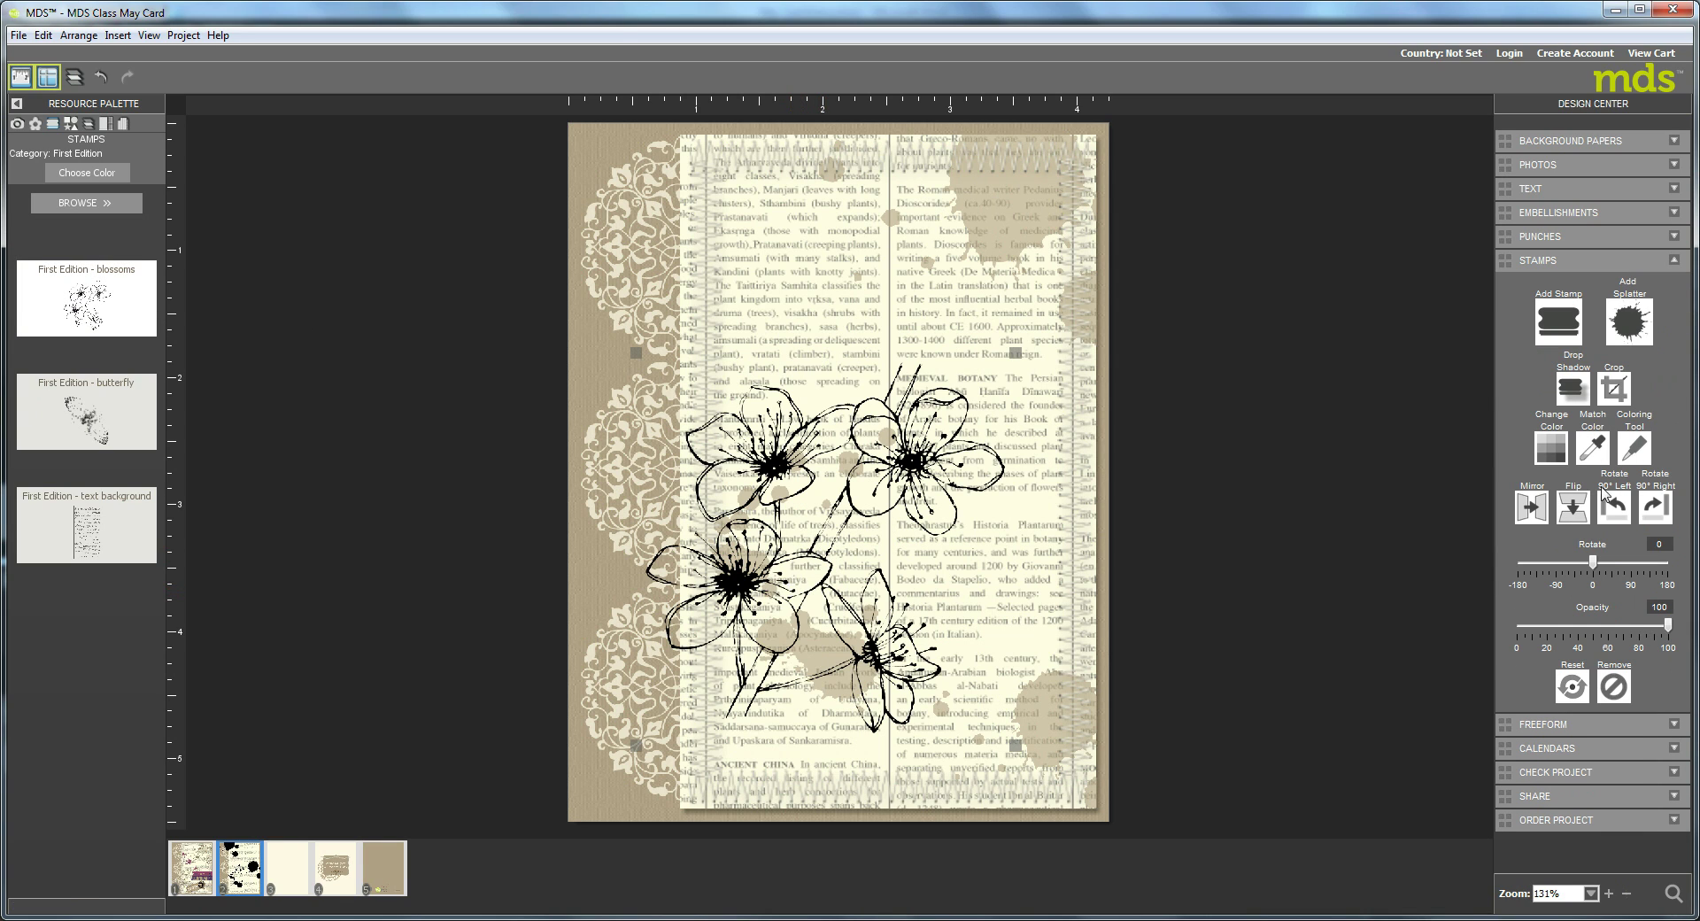
Recolor the blossoms stamp in dark taupe brown from the Stampin' Up! palette and set its opacity to 82.
left_click(1550, 447)
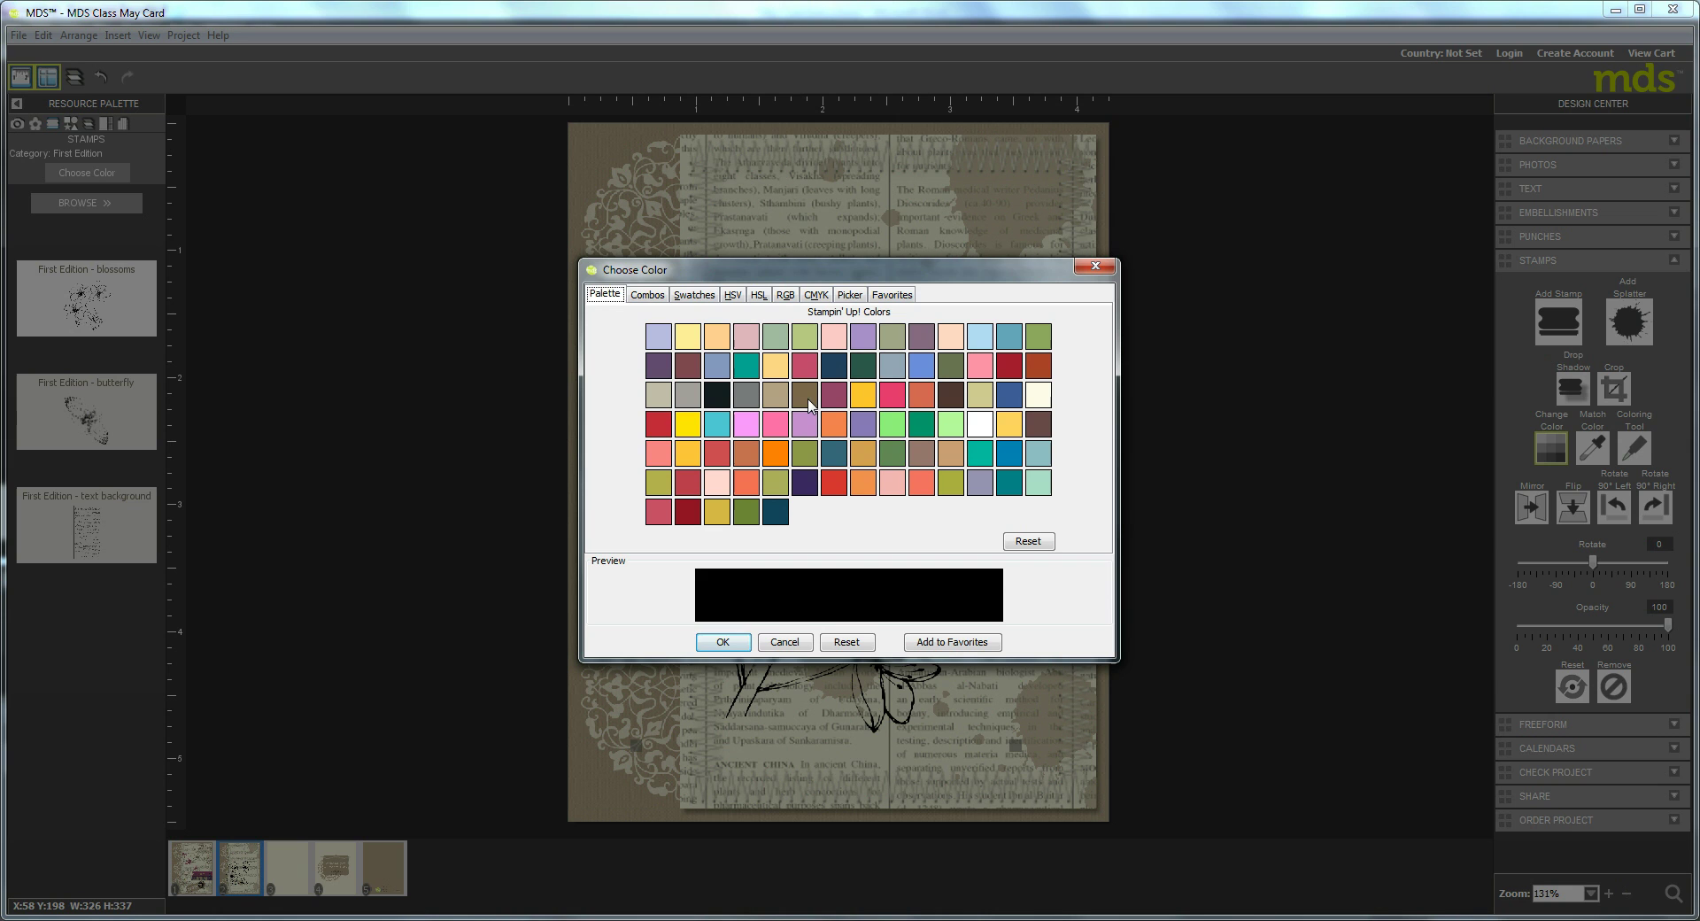
left_click(805, 397)
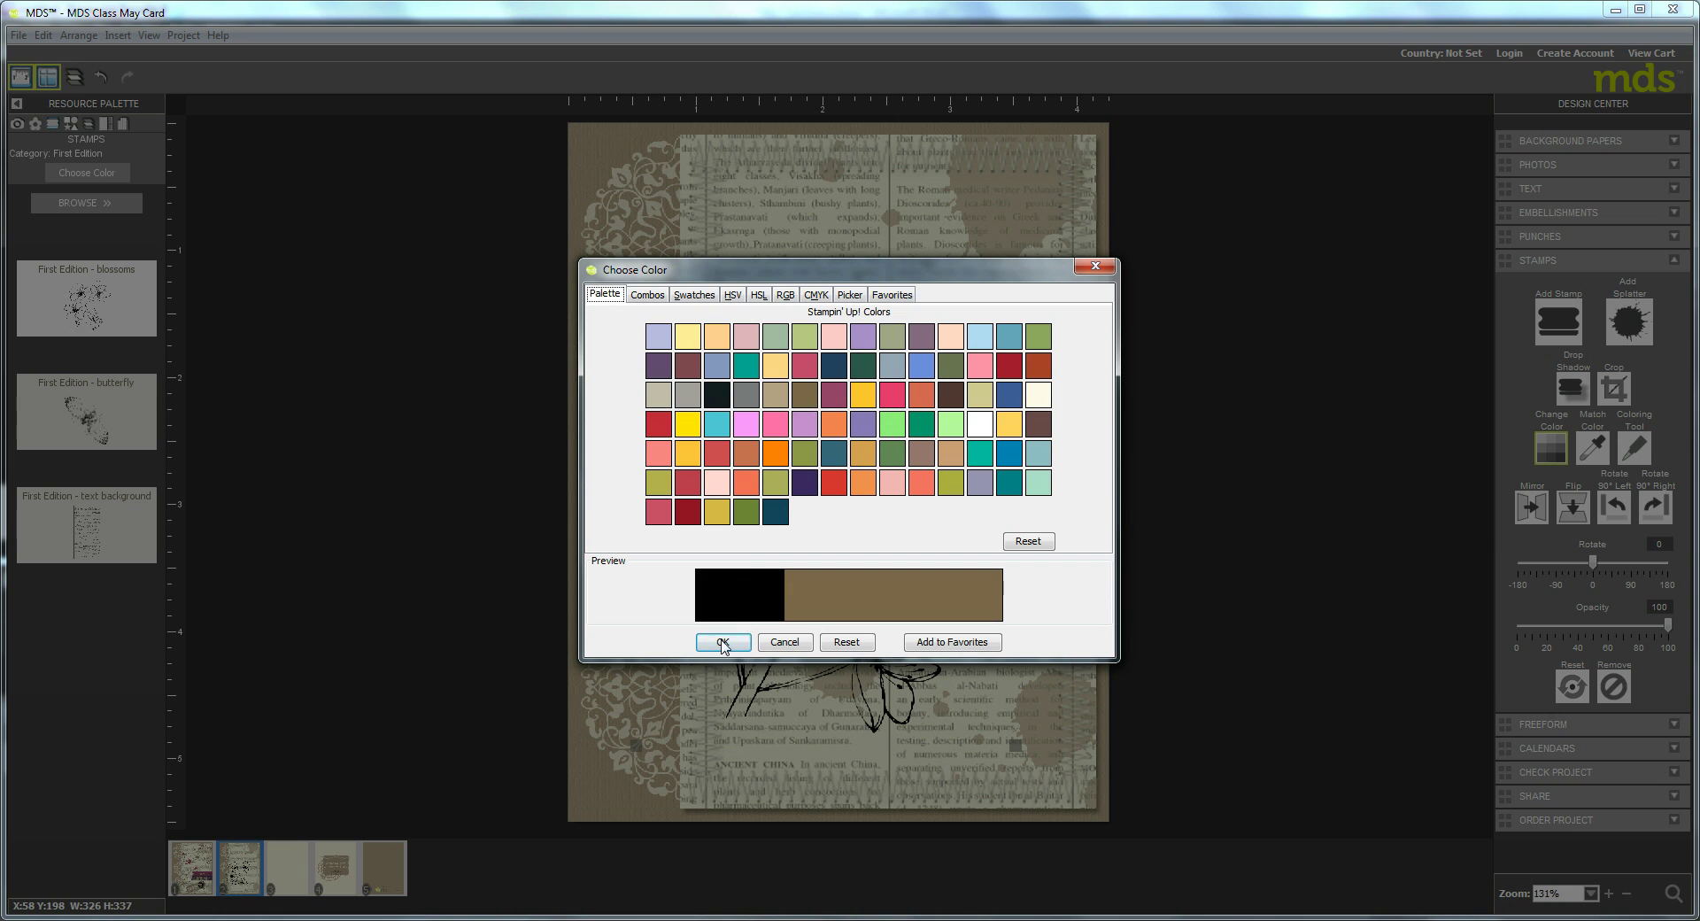
left_click(722, 641)
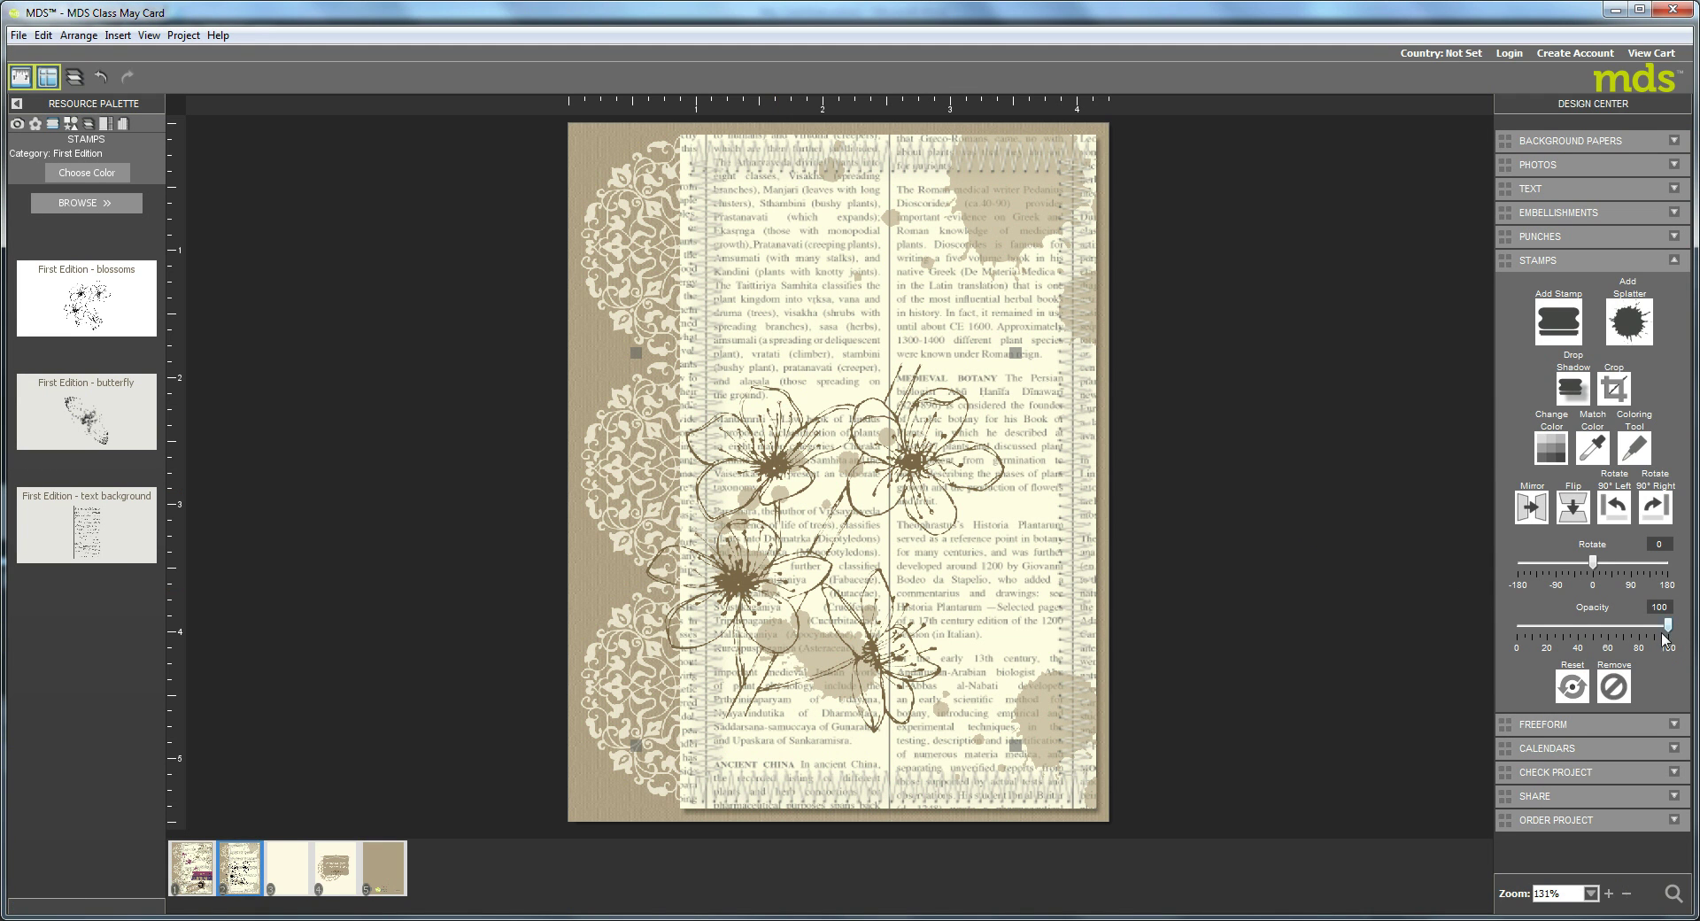
left_click_drag(1667, 631, 1642, 632)
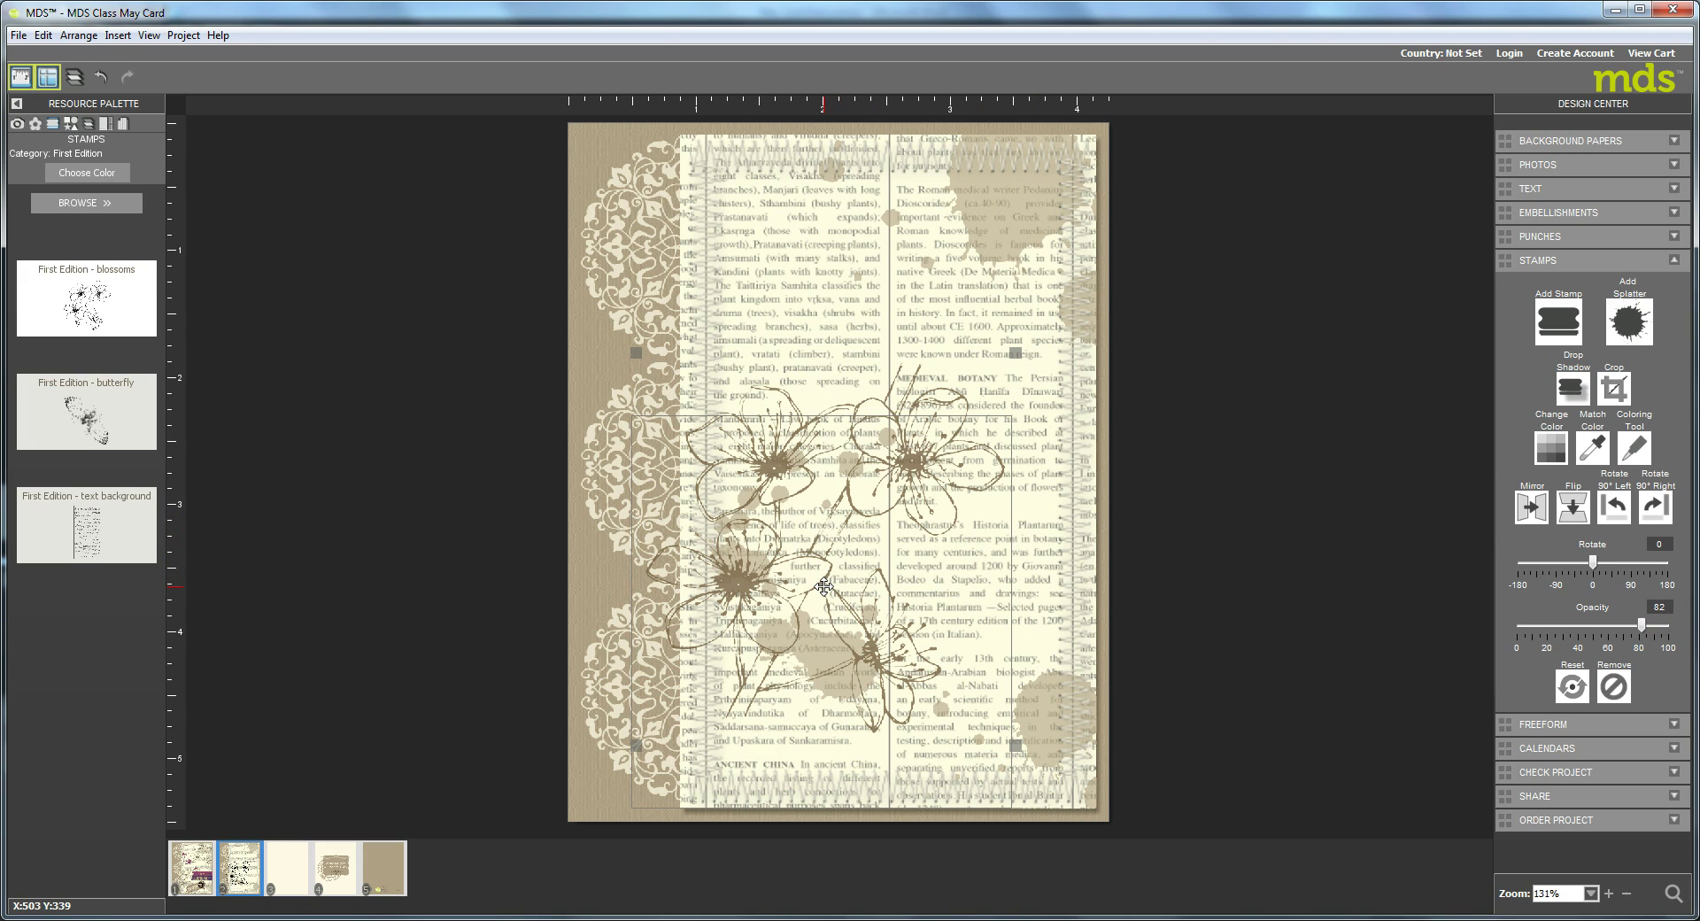
Position the blossoms stamp in the text panel's lower-left corner and crop off the parts extending past the panel's edges.
left_click_drag(823, 586, 794, 614)
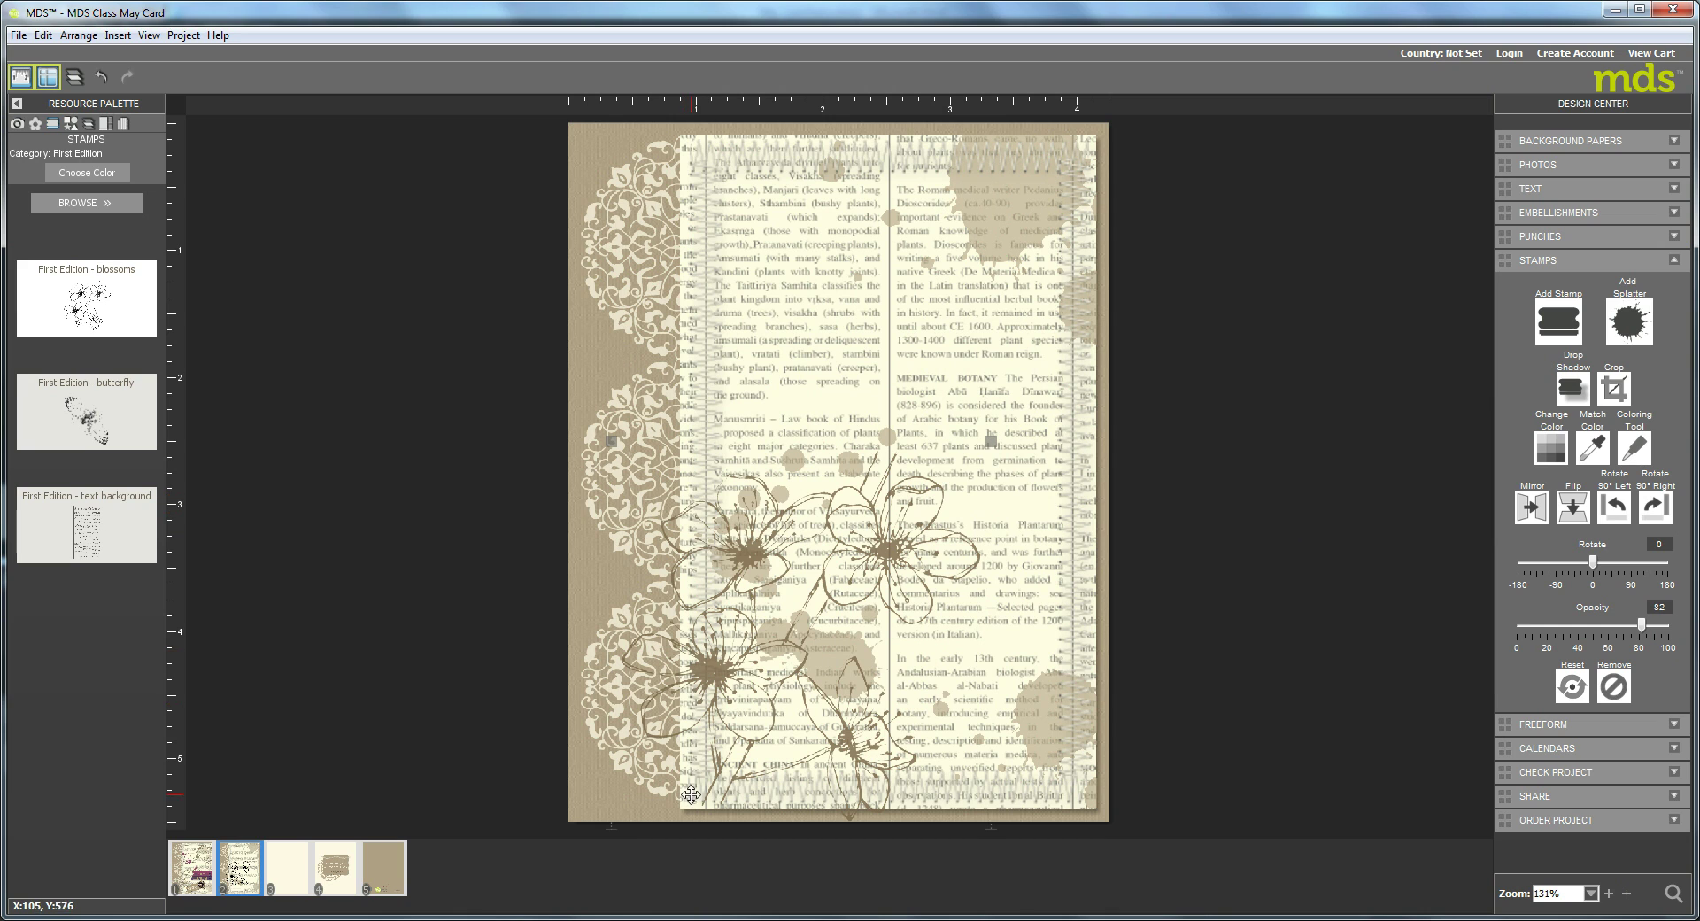
left_click(1613, 388)
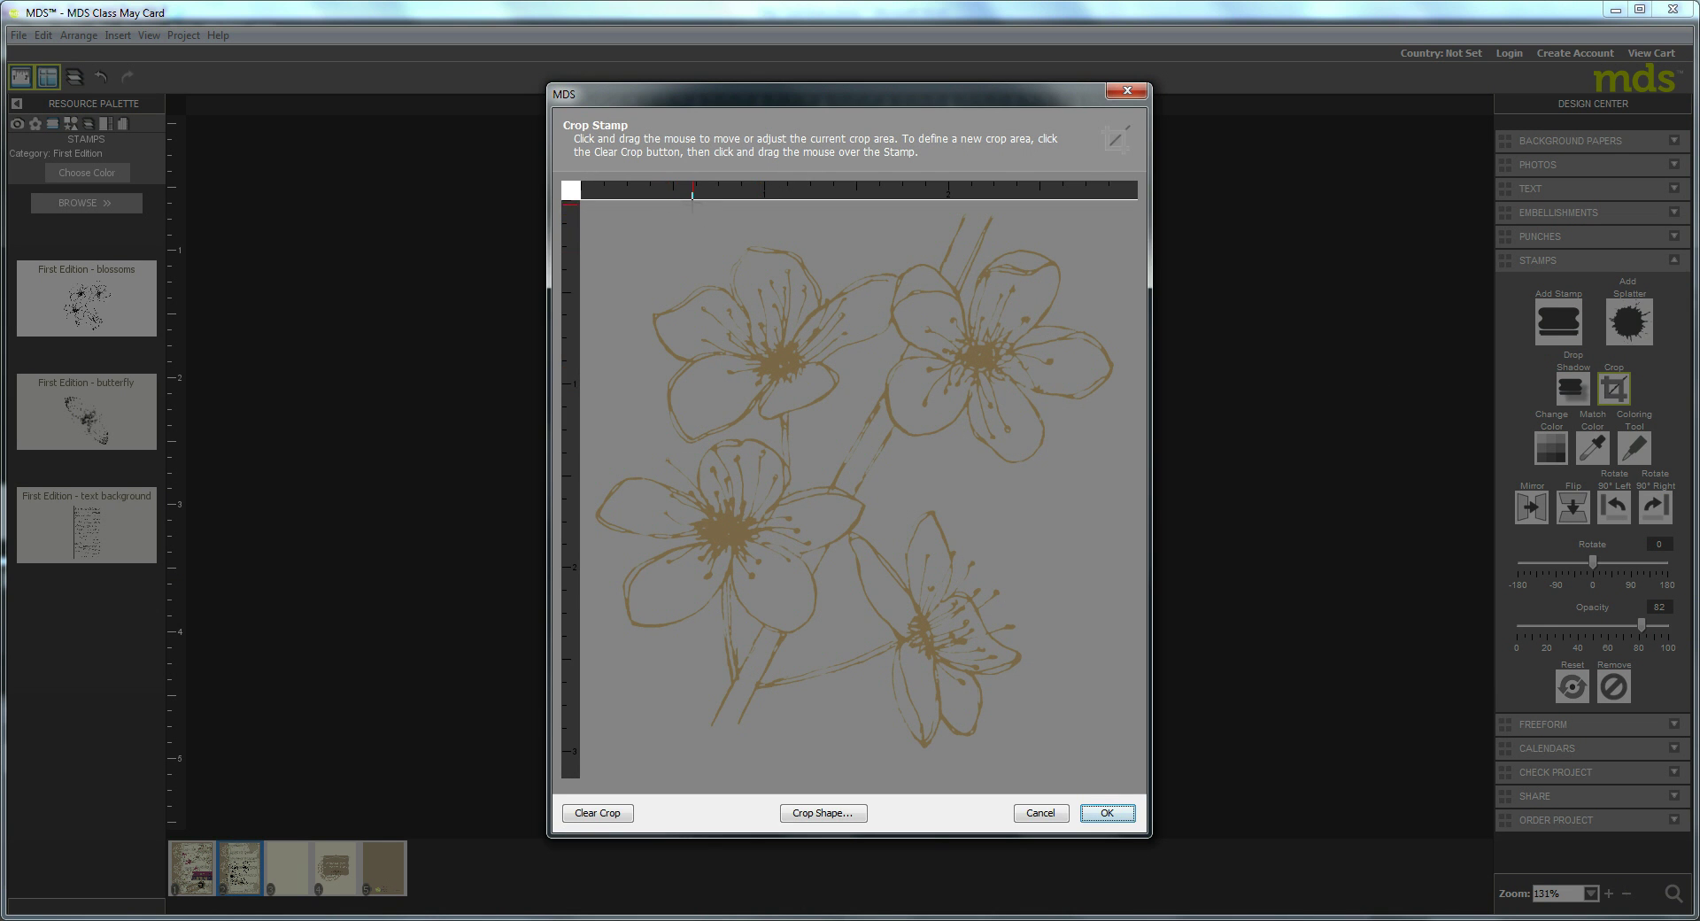
left_click_drag(691, 203, 1122, 726)
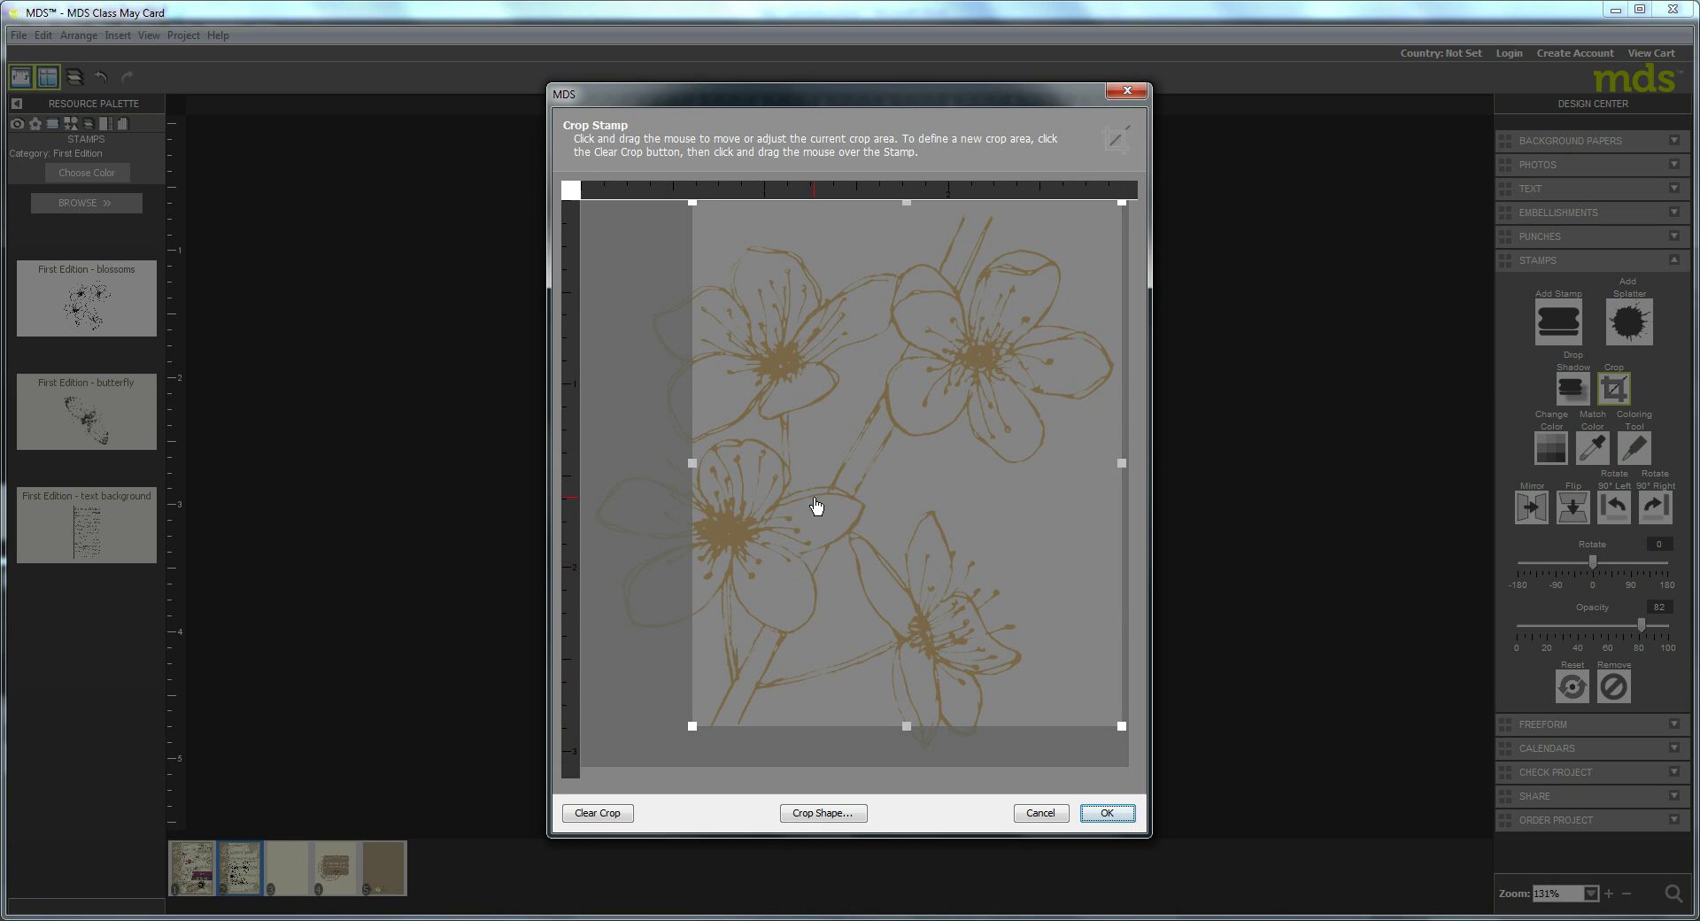
left_click(1127, 816)
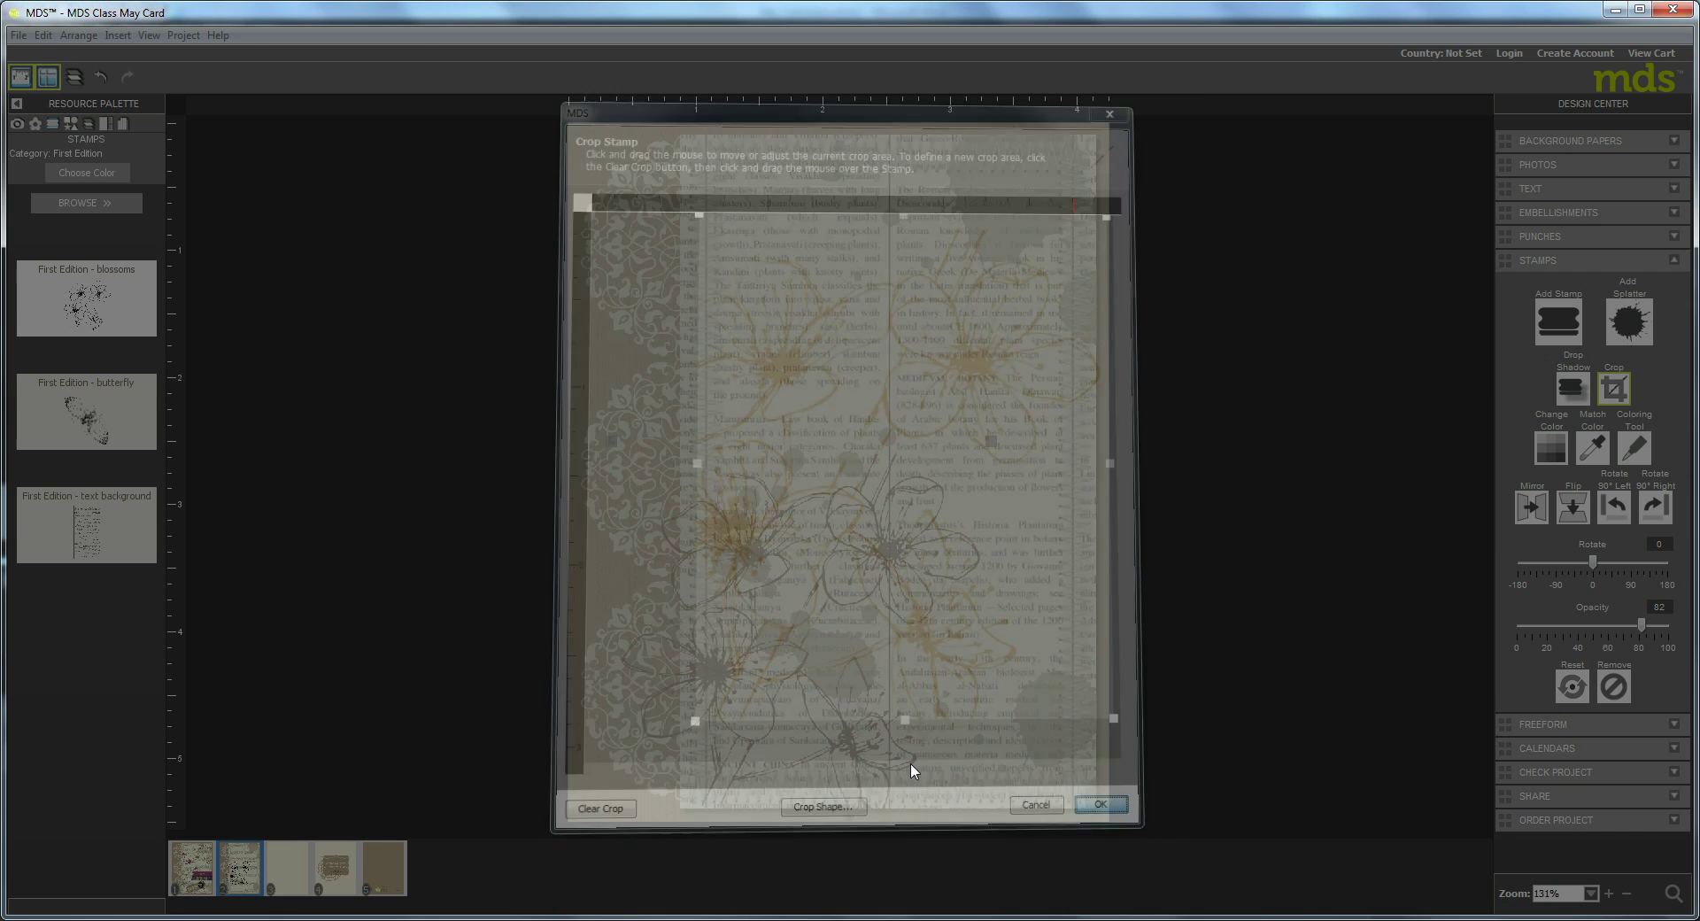
left_click_drag(799, 670, 859, 666)
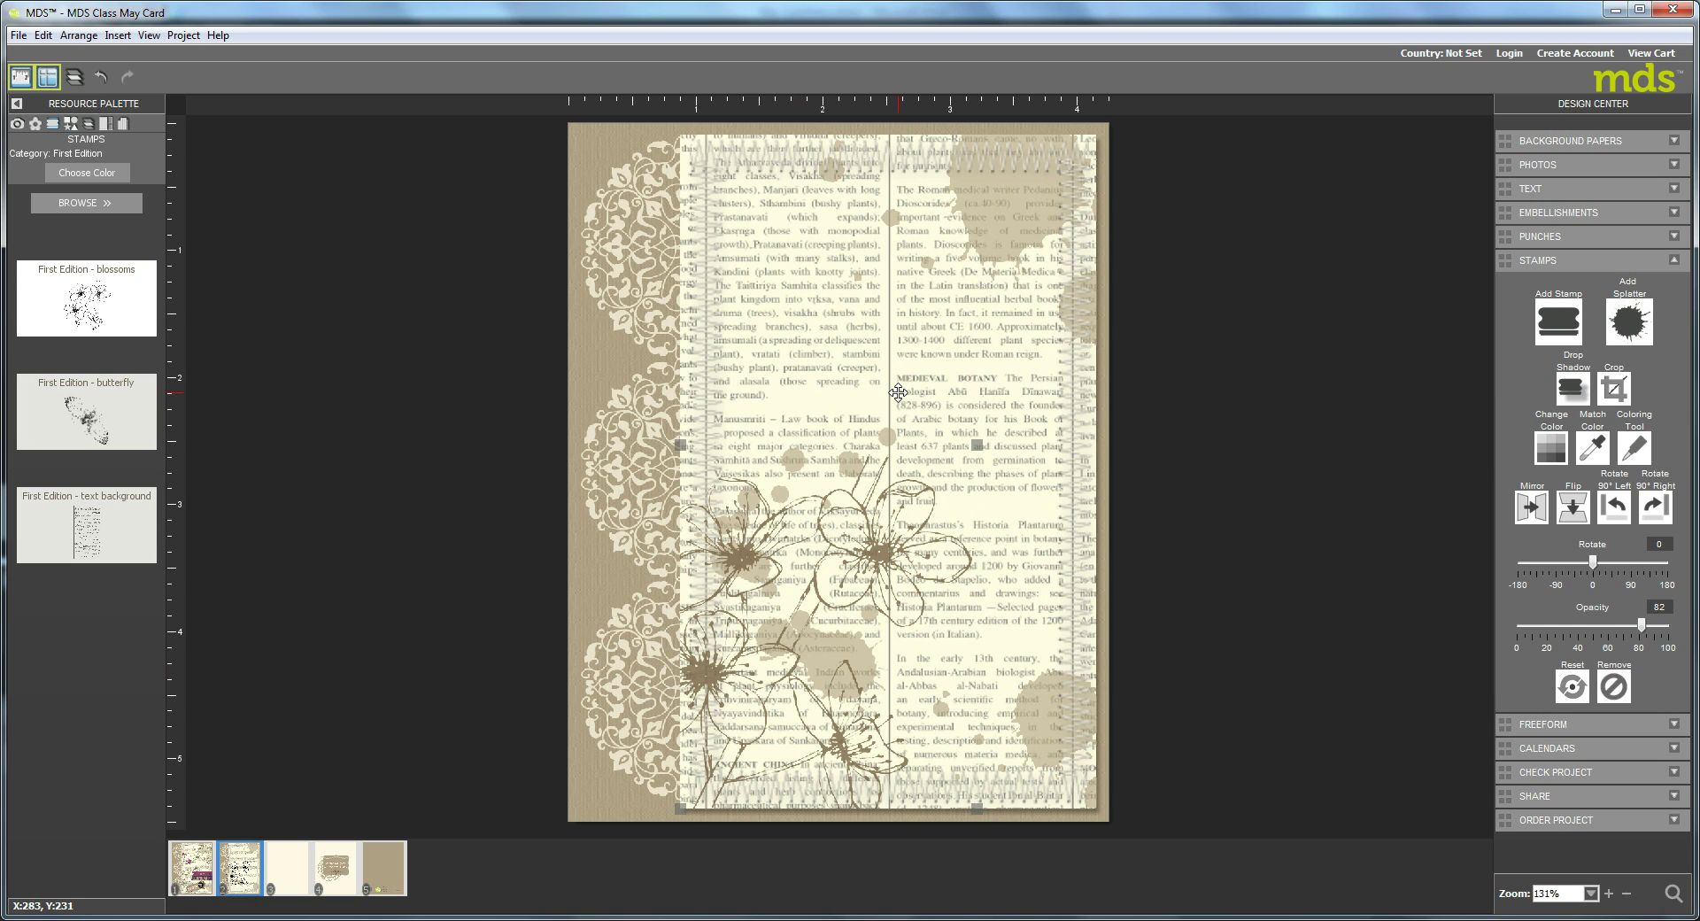
Place a duplicate blossoms stamp at the text panel's upper-right corner and crop it to keep the stamp's left side down to its lower edge.
left_click_drag(898, 392, 909, 405)
left_click_drag(809, 596, 931, 262)
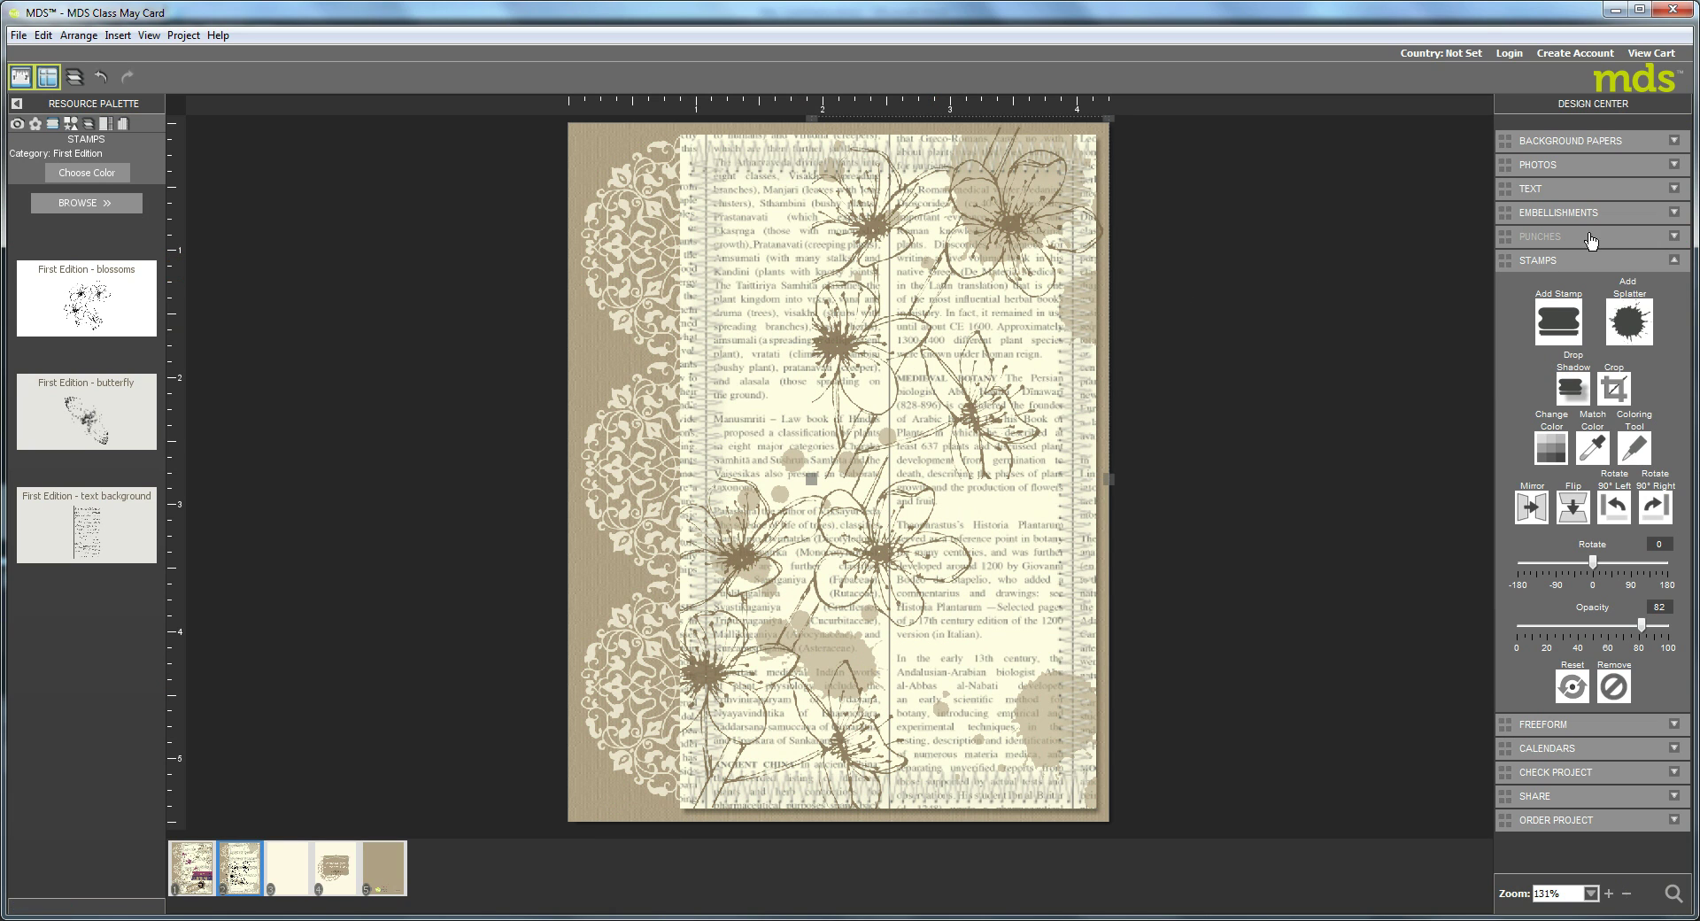
left_click(1615, 389)
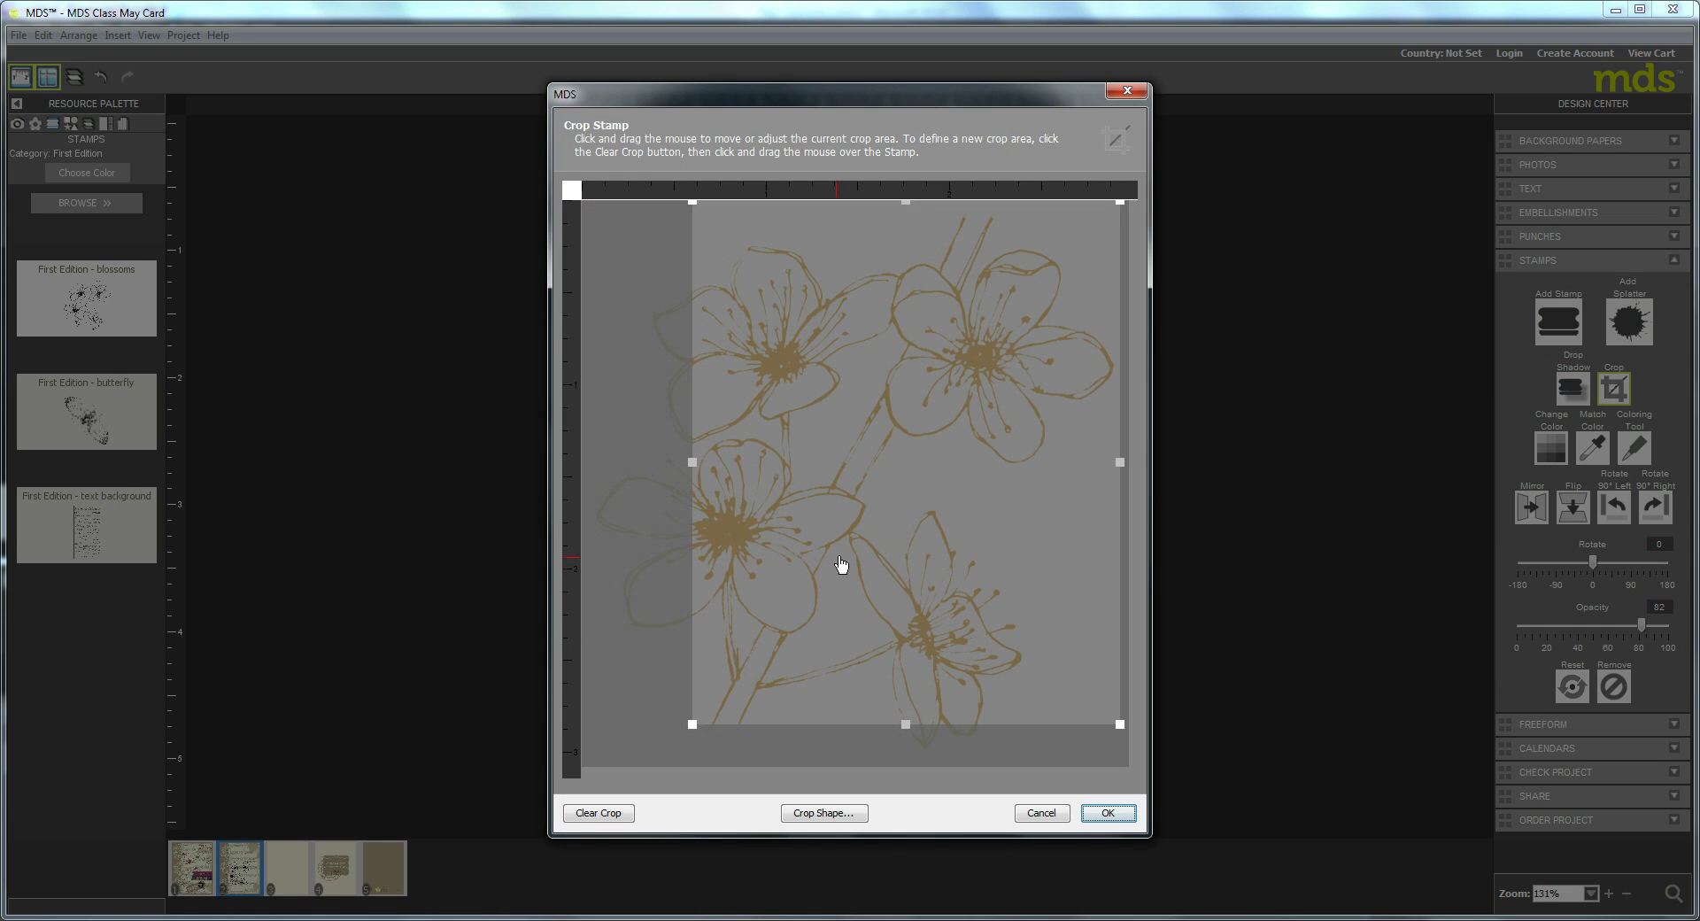
left_click_drag(794, 569, 715, 563)
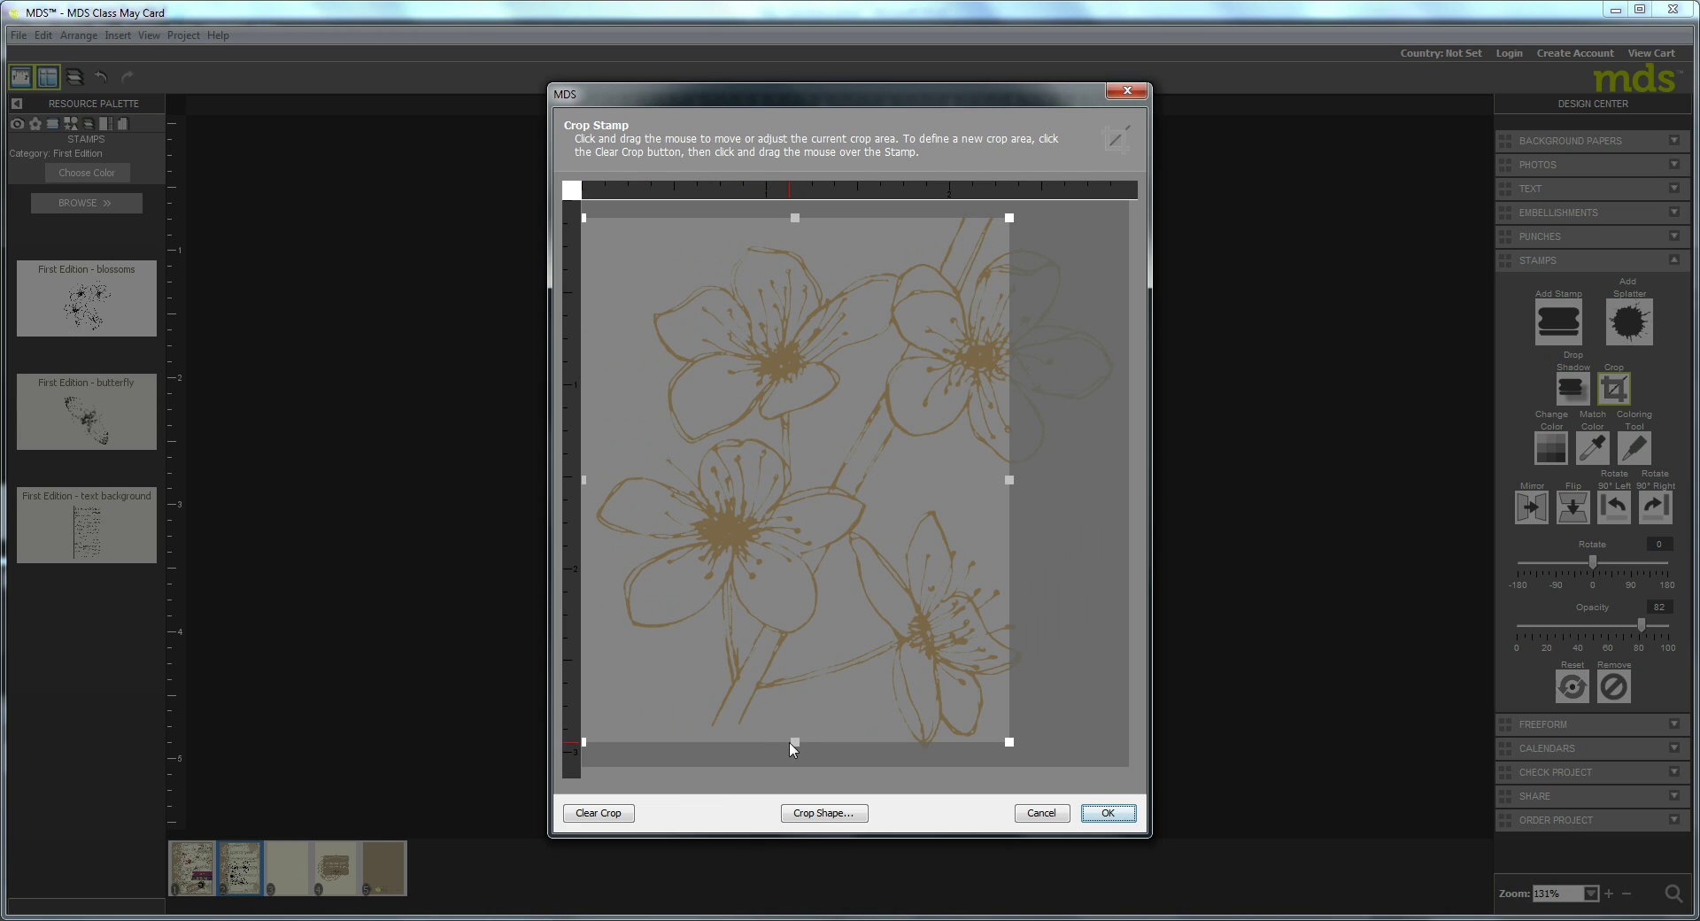
left_click_drag(792, 744, 794, 766)
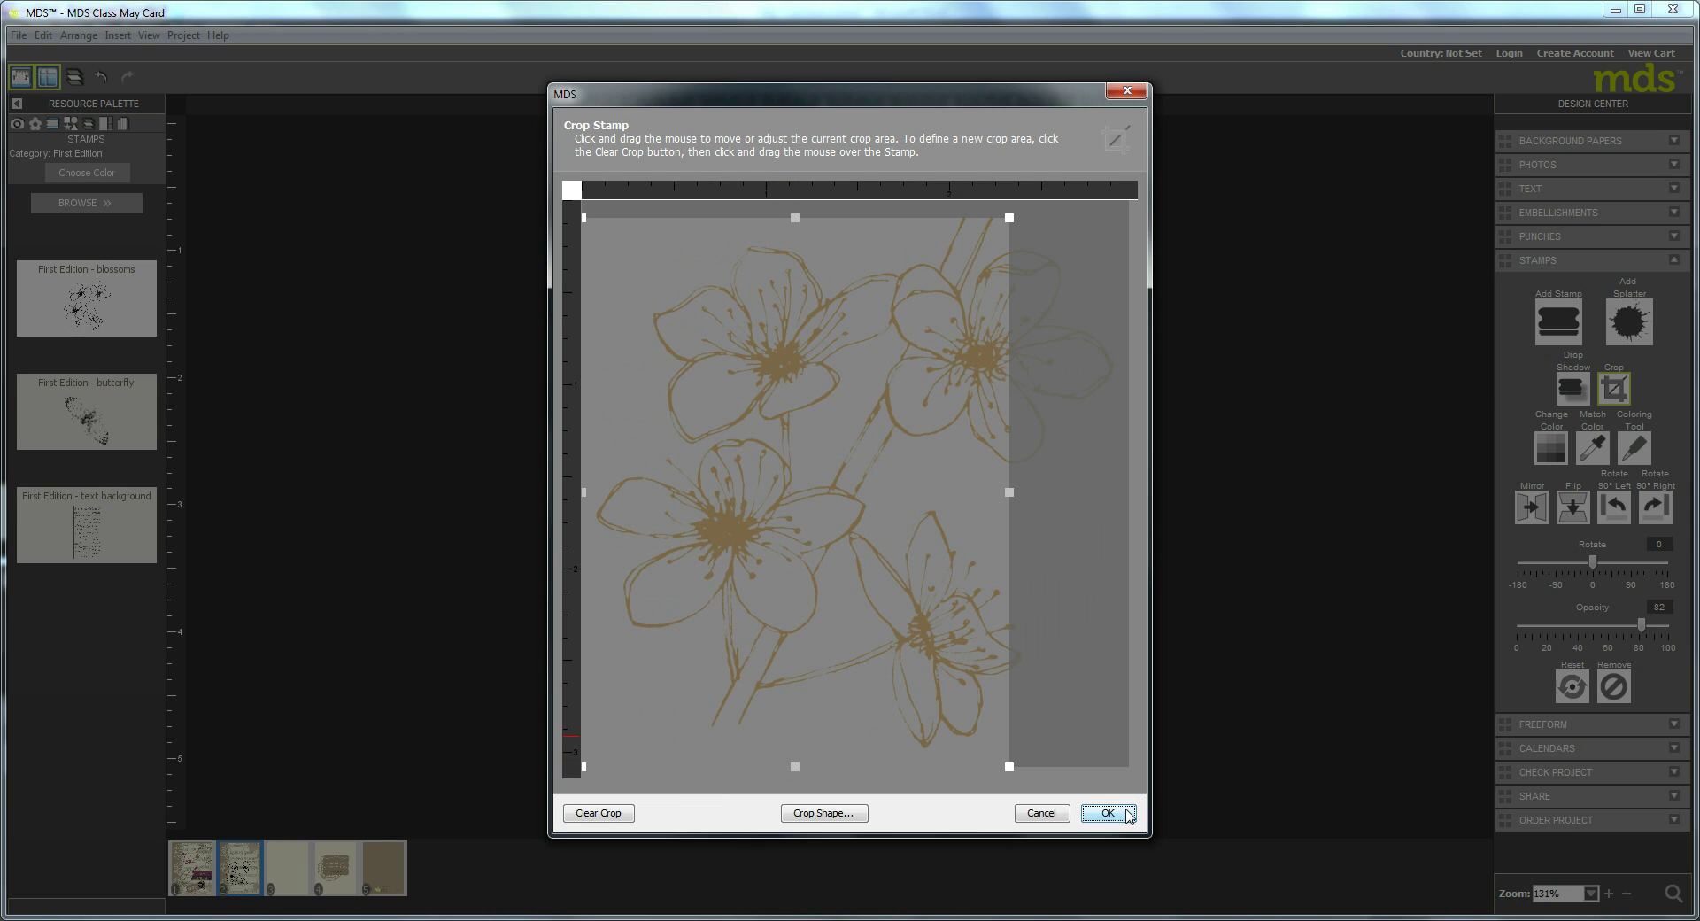
left_click(1126, 812)
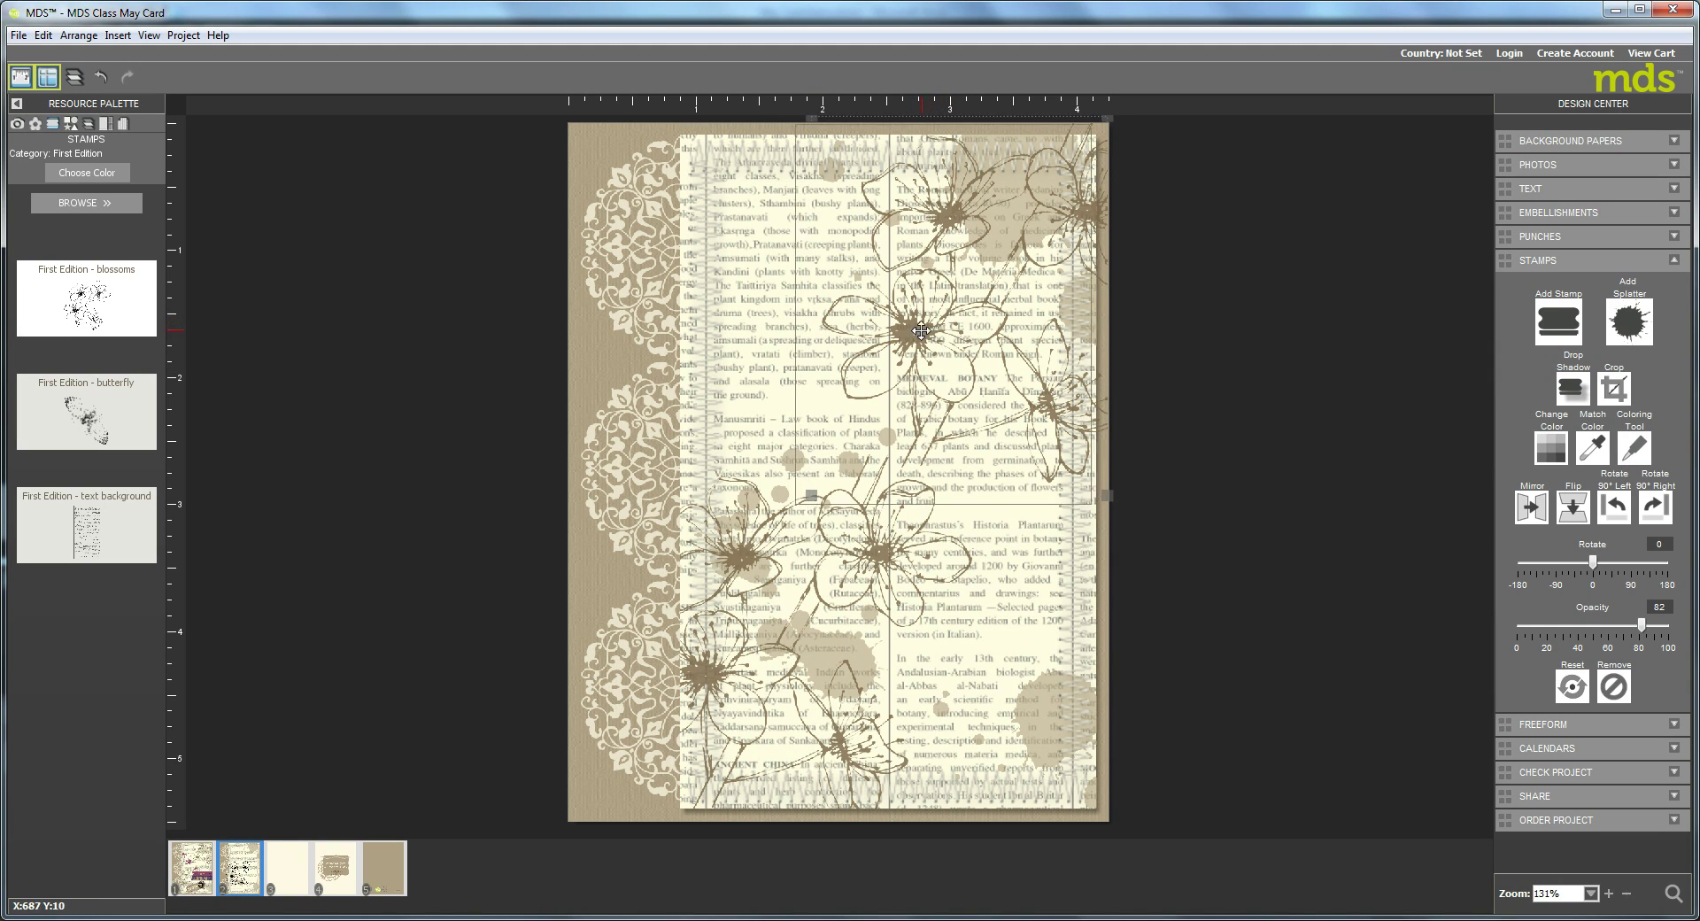
Shift the upper-right blossoms stamp slightly left and adjust its crop to keep more of the right side while trimming the top and bottom.
mouse_move(921, 330)
left_mouse_down()
mouse_move(902, 325)
mouse_move(925, 320)
left_mouse_up()
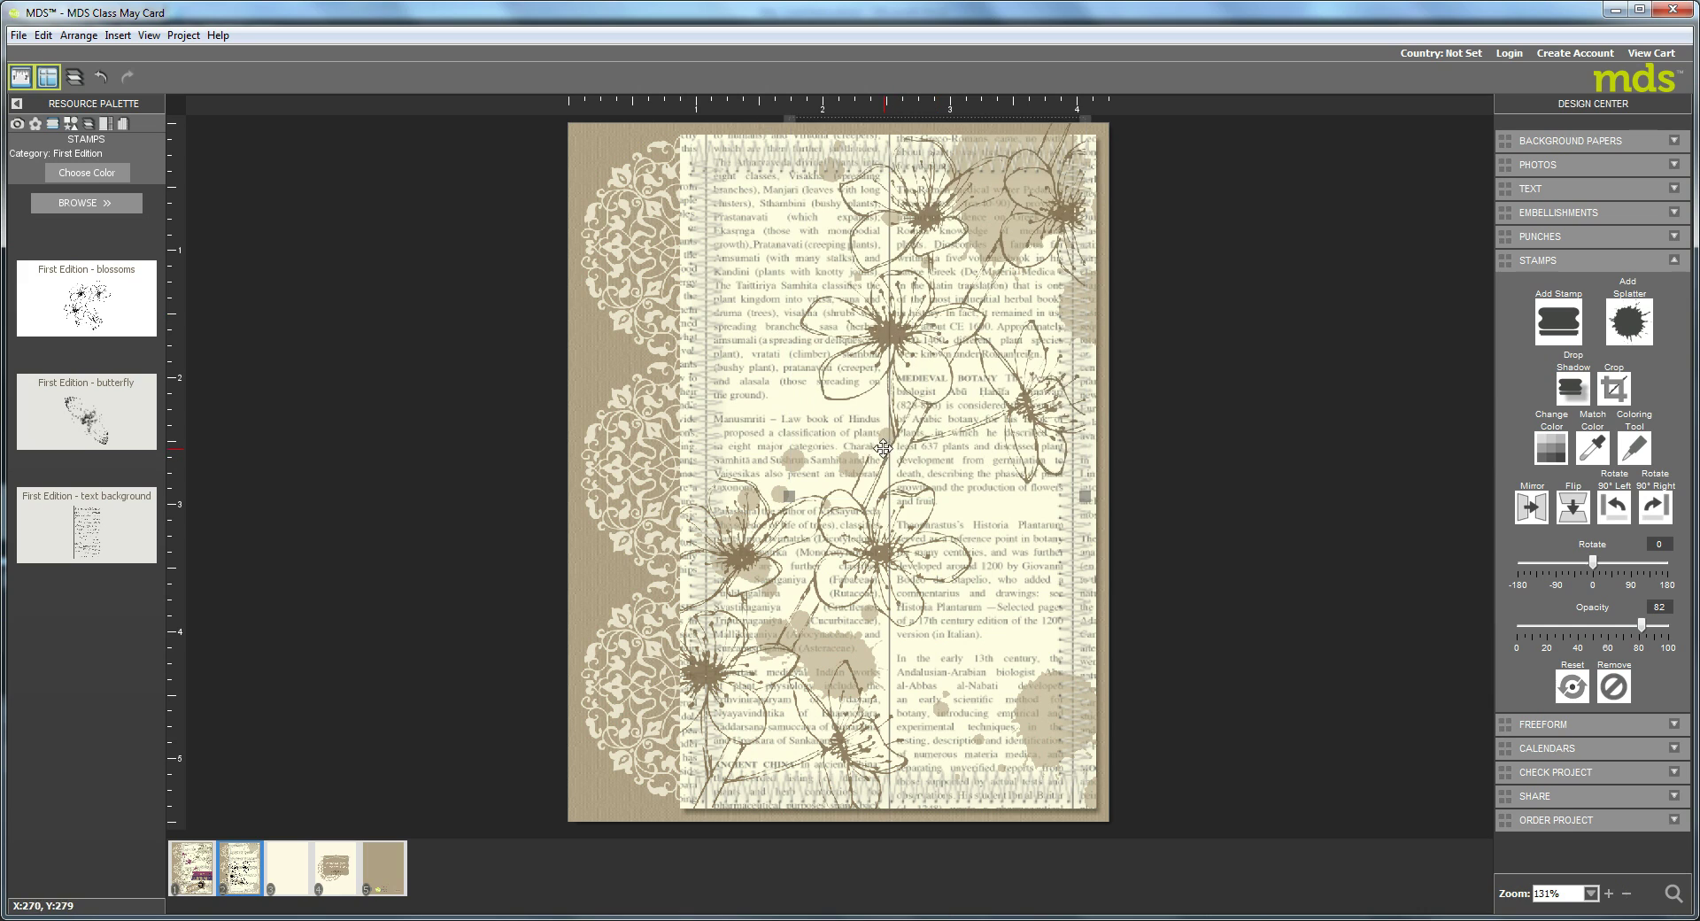
key("Left")
key("Left")
key("Left")
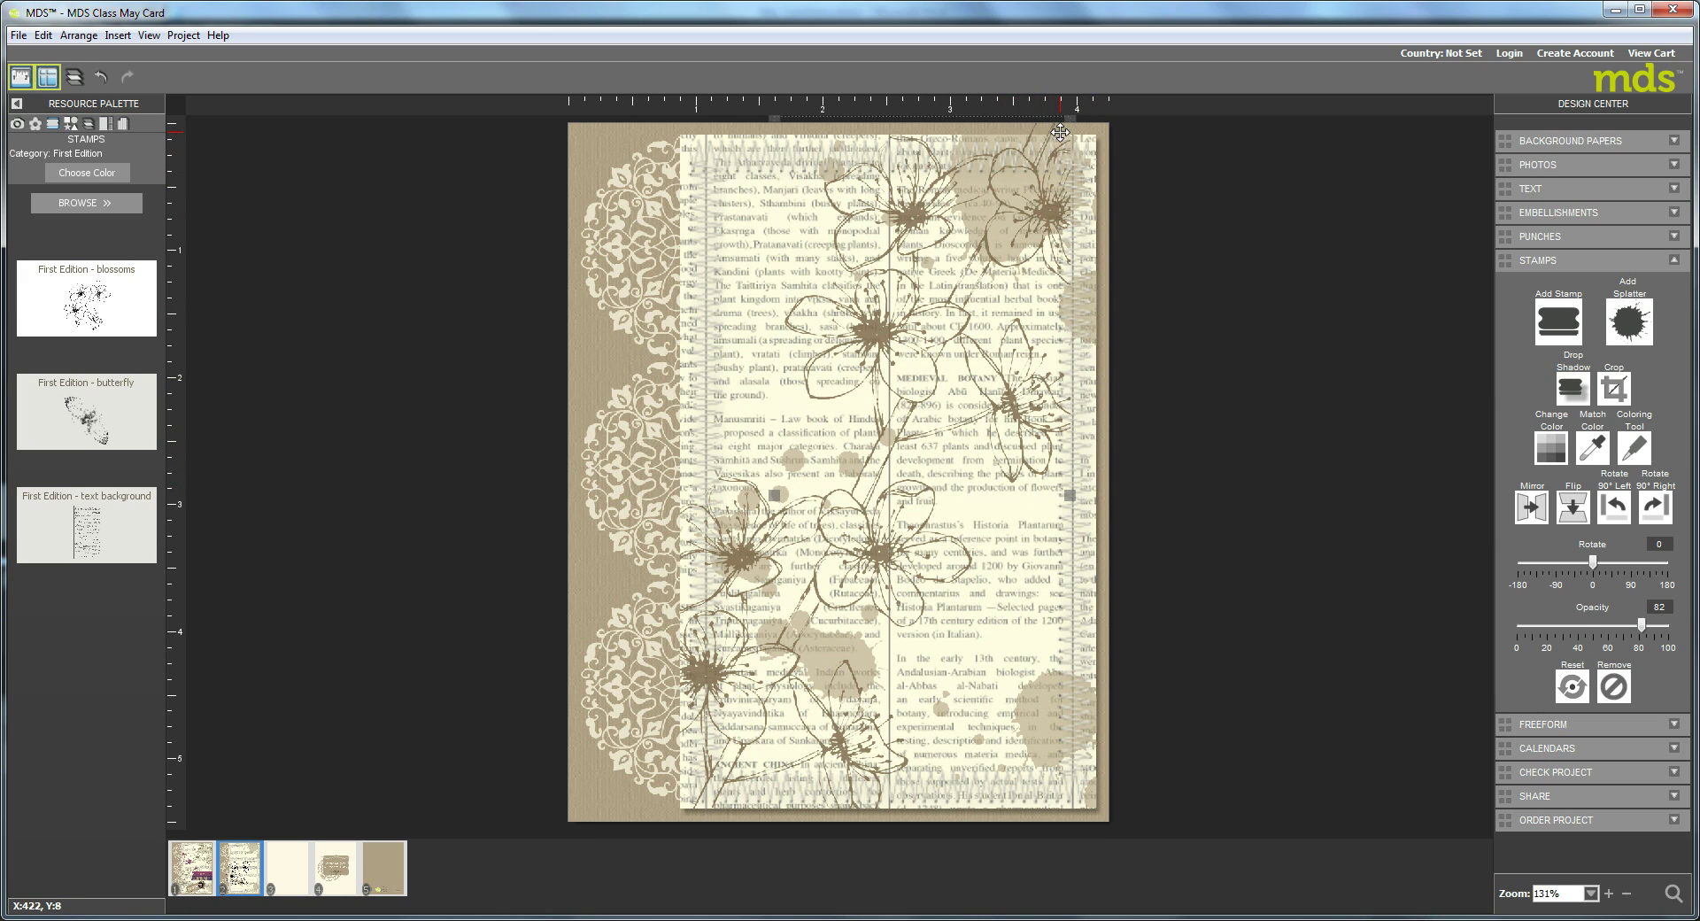
left_click(1614, 392)
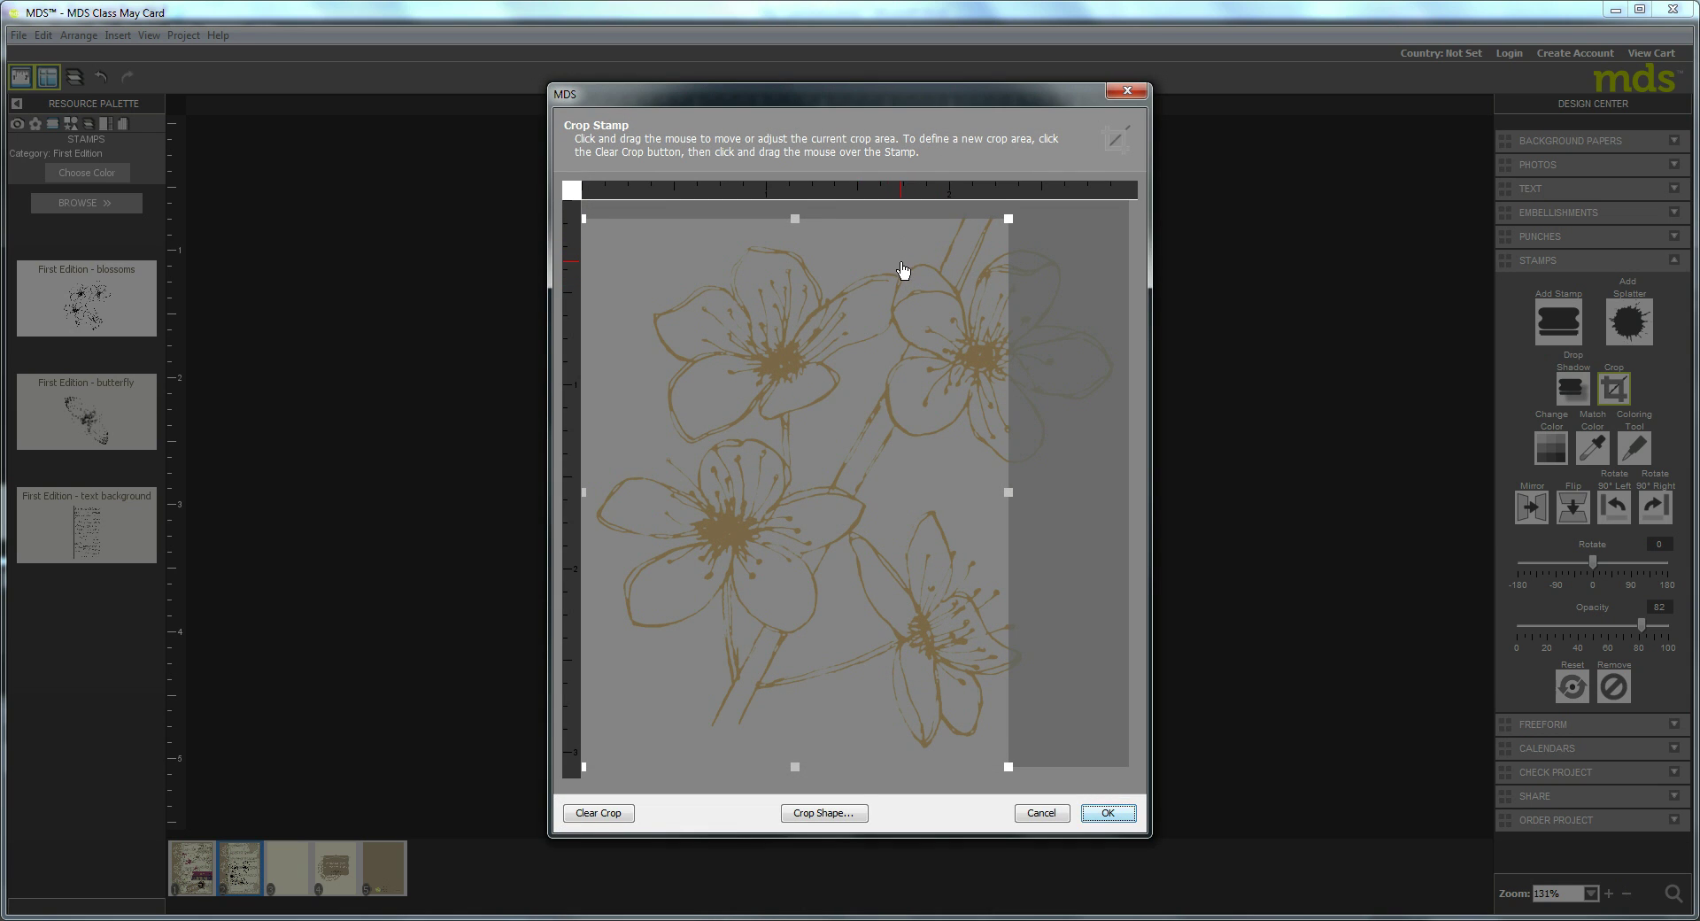
left_click_drag(1007, 495, 1054, 476)
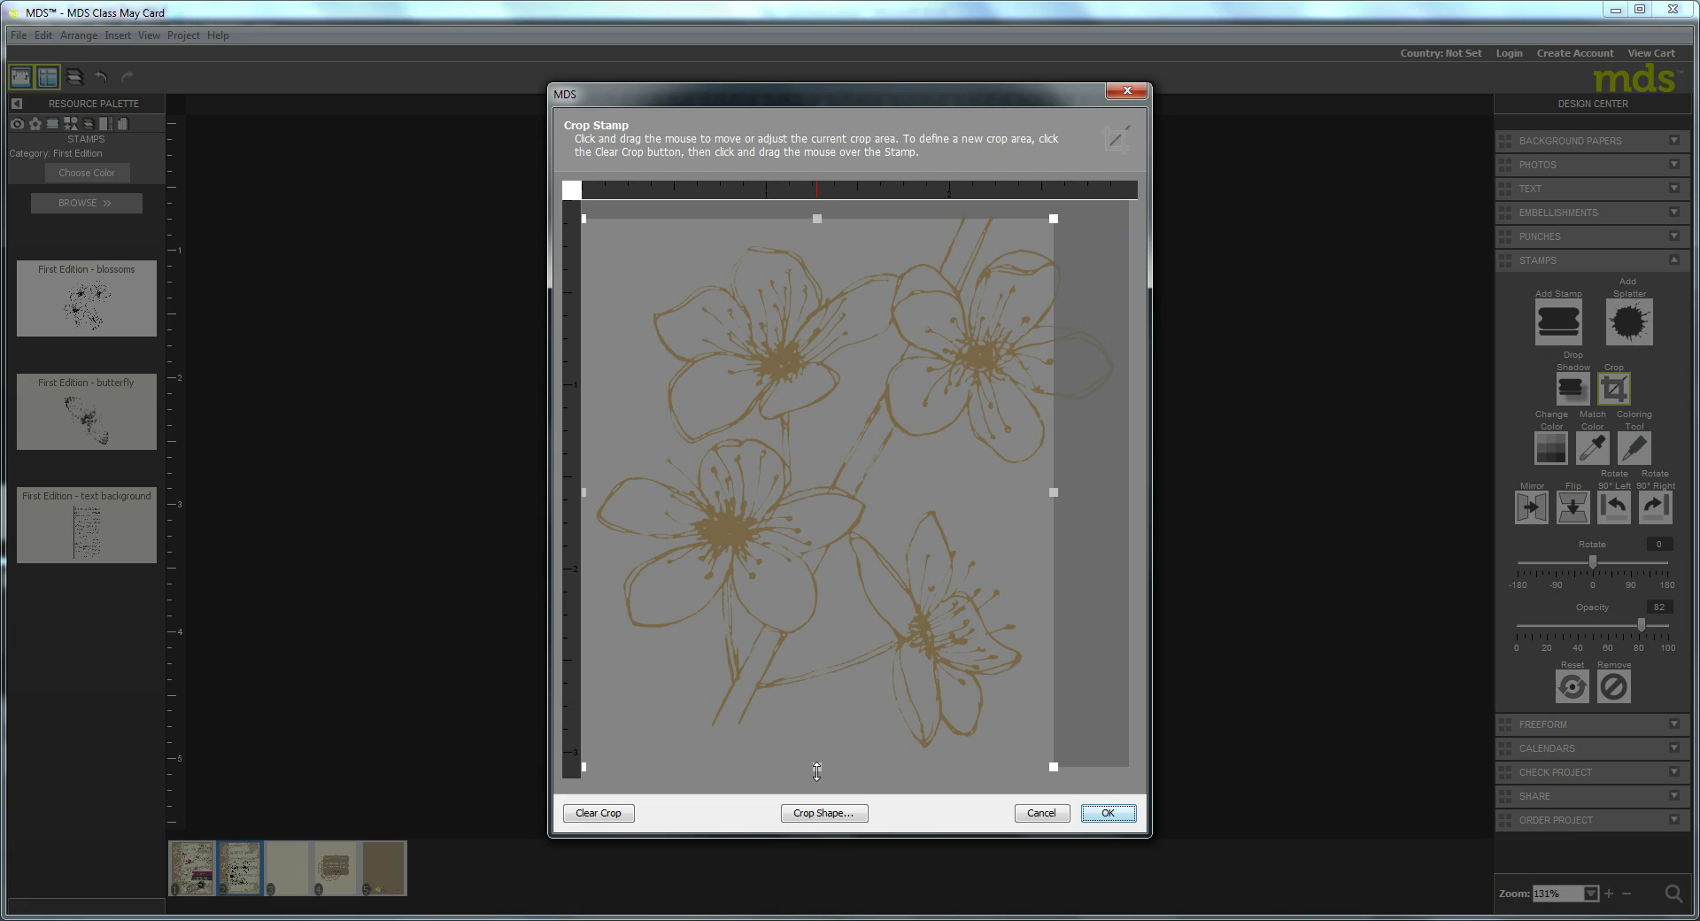
left_click_drag(816, 770, 818, 758)
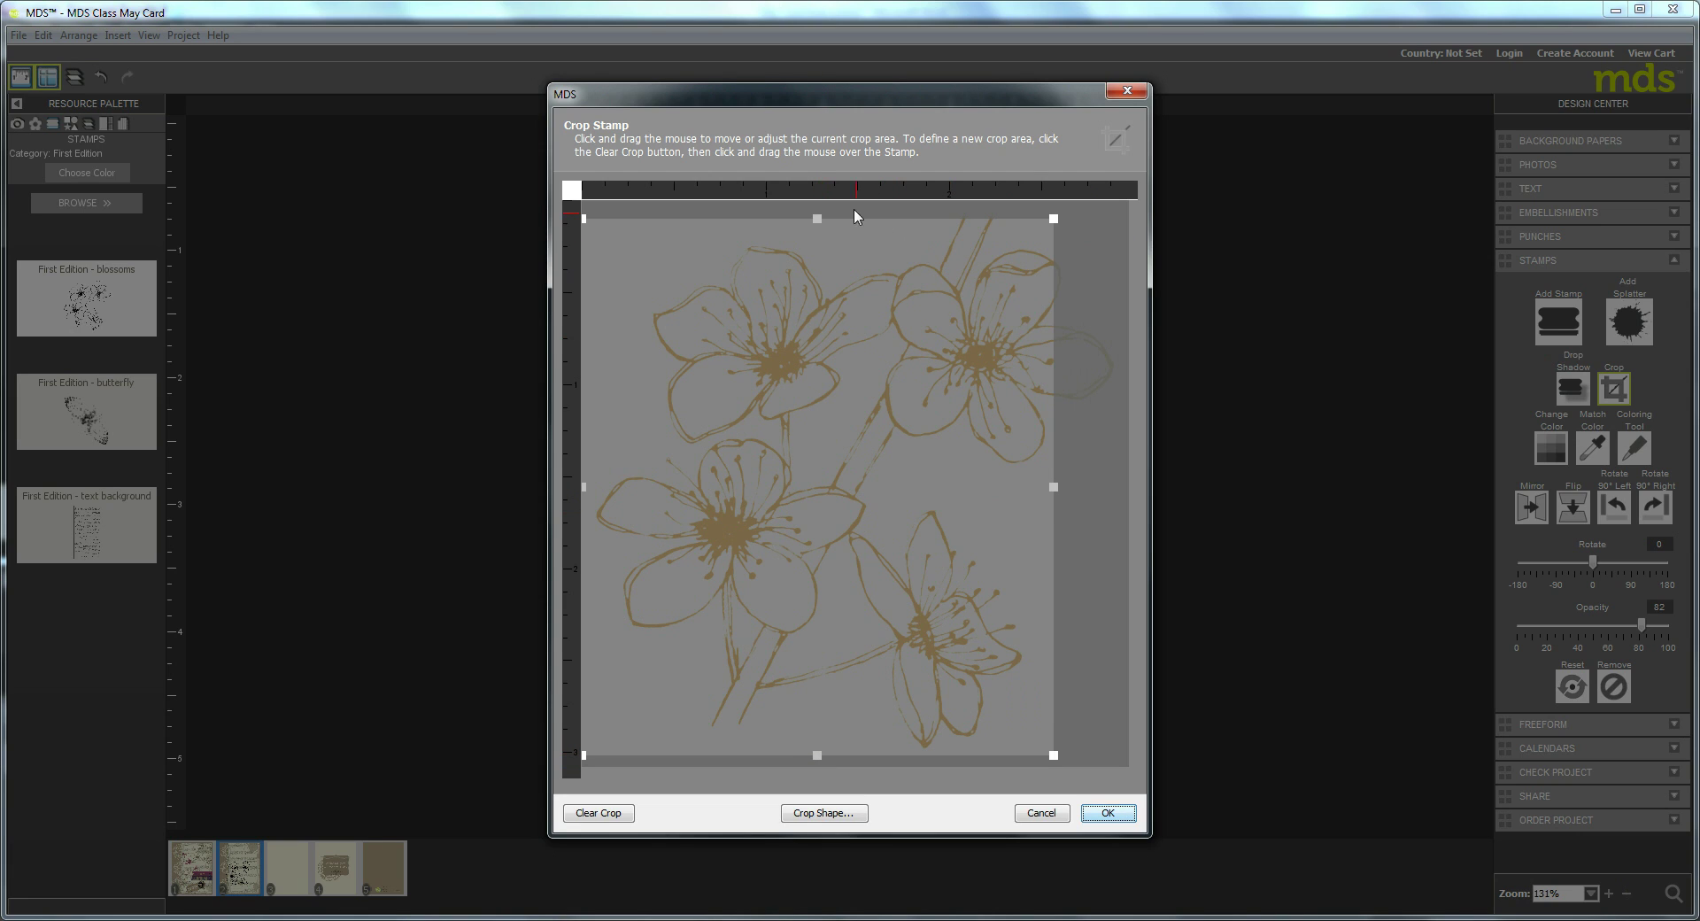
mouse_move(816, 219)
left_mouse_down()
mouse_move(823, 252)
mouse_move(829, 239)
left_mouse_up()
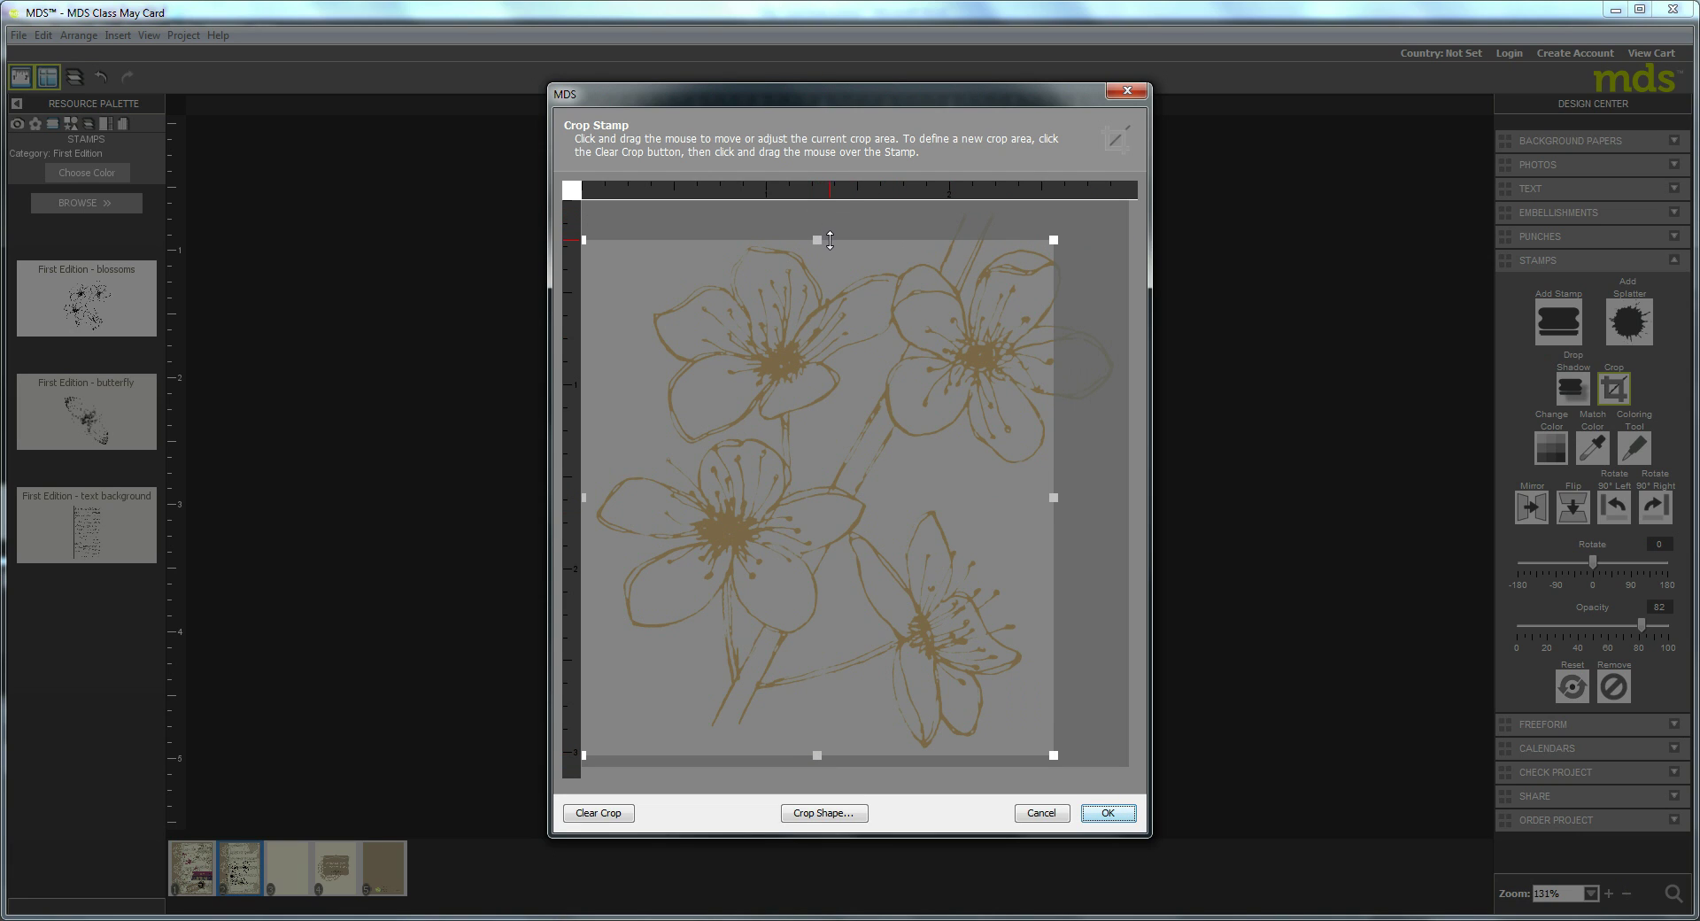
left_click_drag(1054, 499, 1069, 499)
left_click(1106, 812)
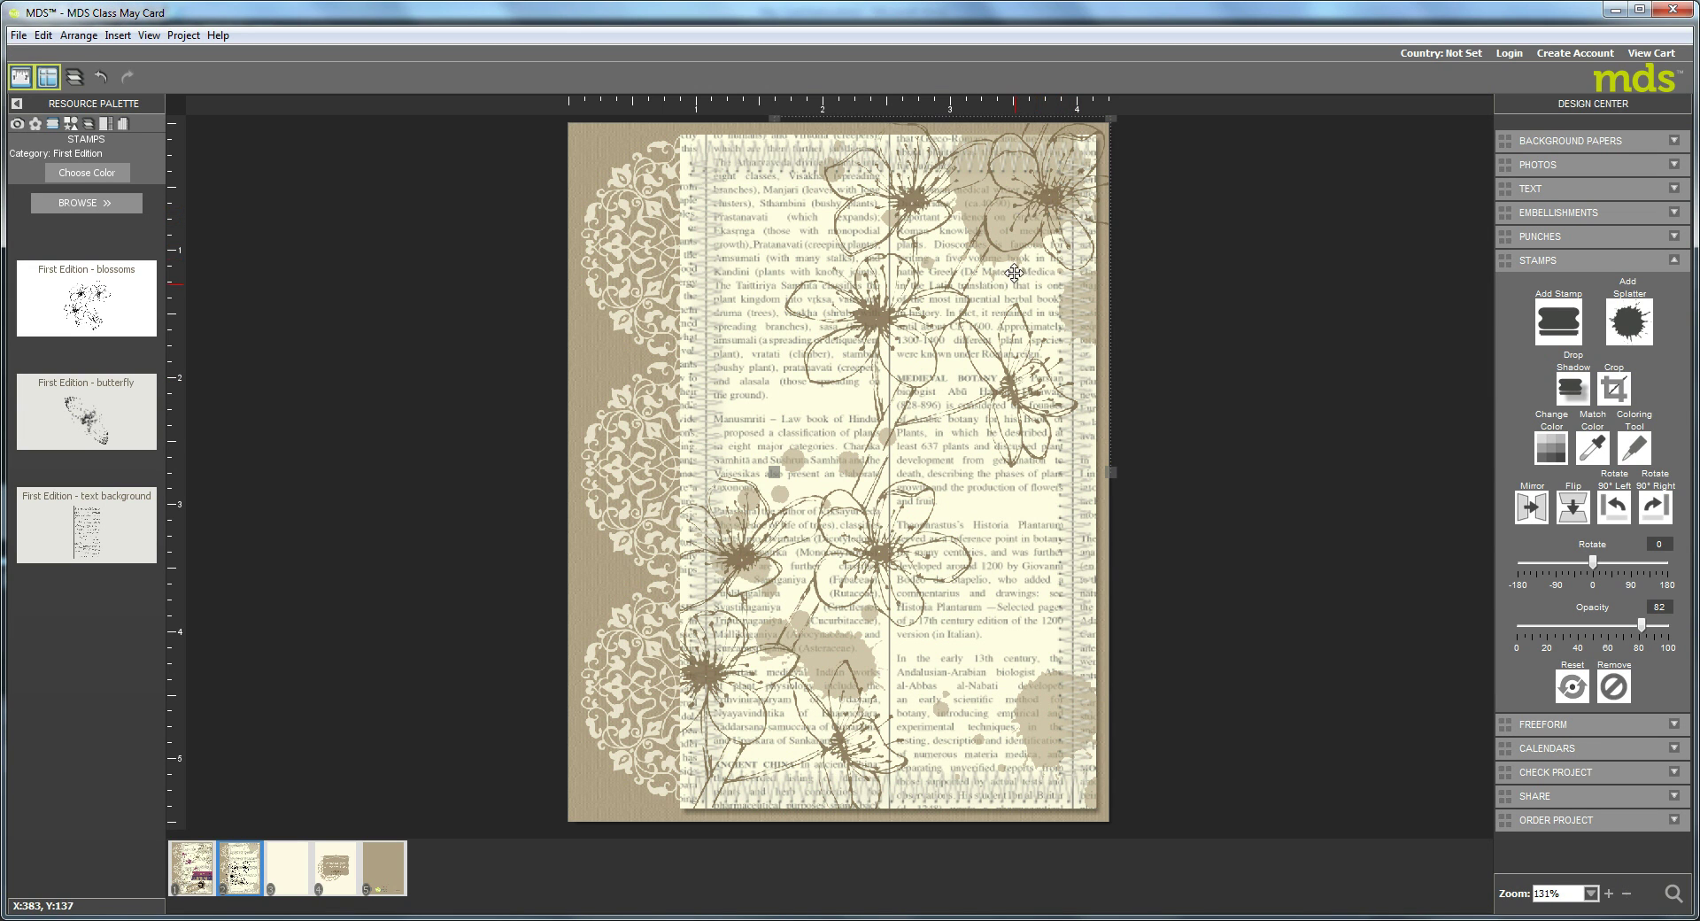
Crop more off the top of the upper-right blossoms stamp and align its cut edge with the text panel's upper edge.
left_click(970, 288)
left_click_drag(969, 292, 976, 296)
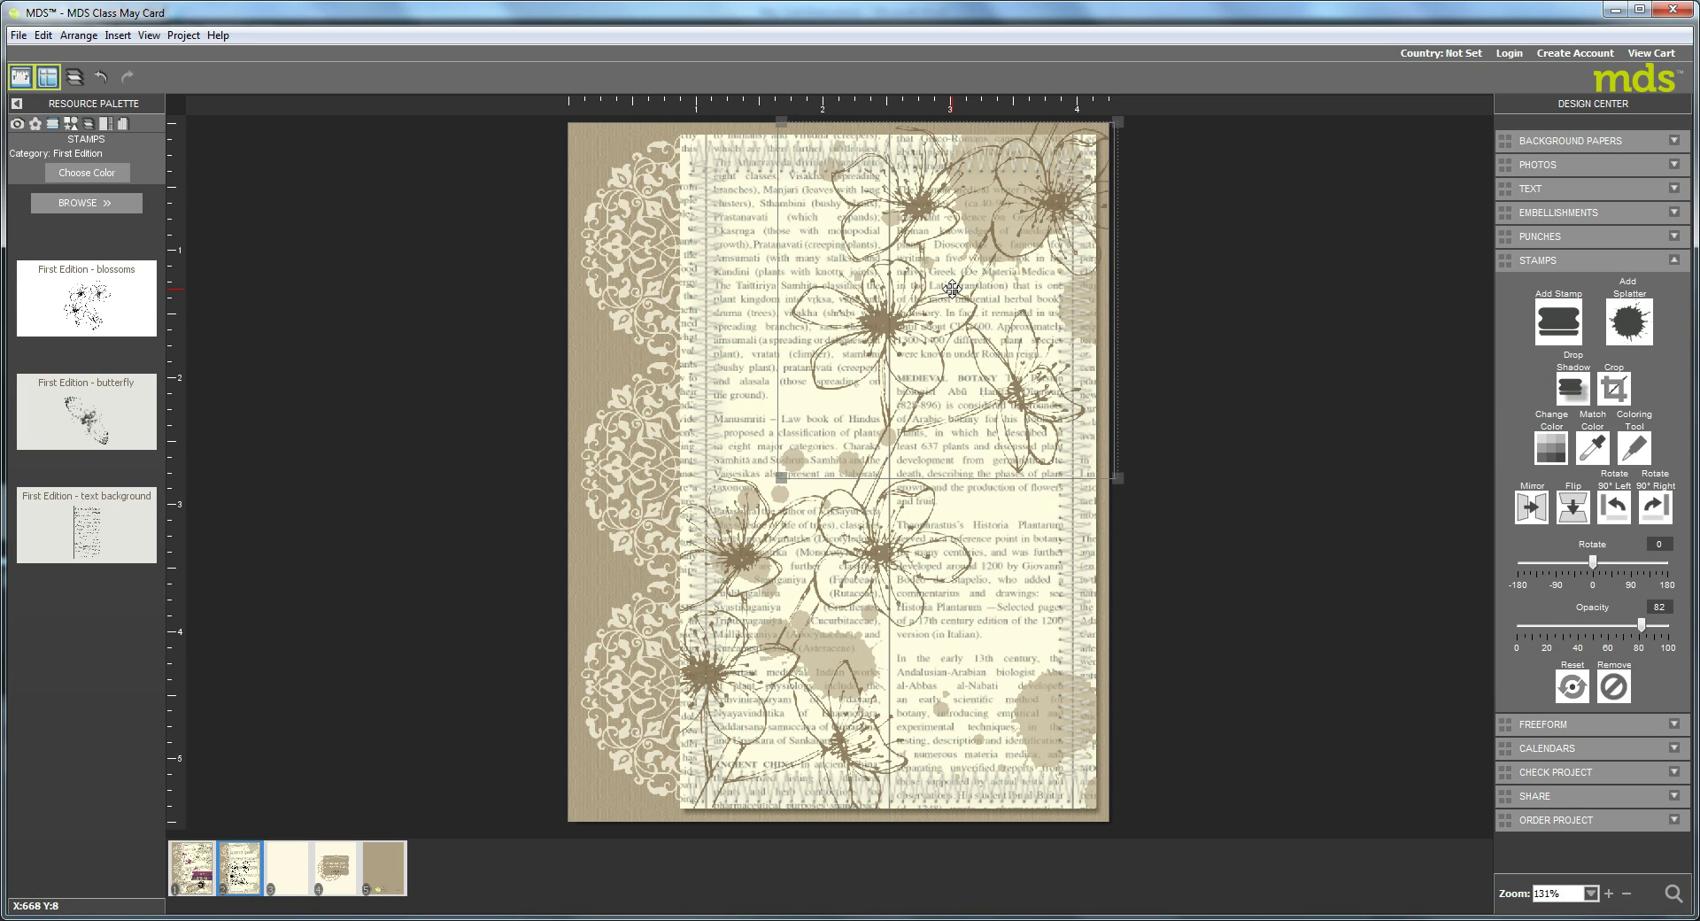
left_click_drag(955, 289, 950, 288)
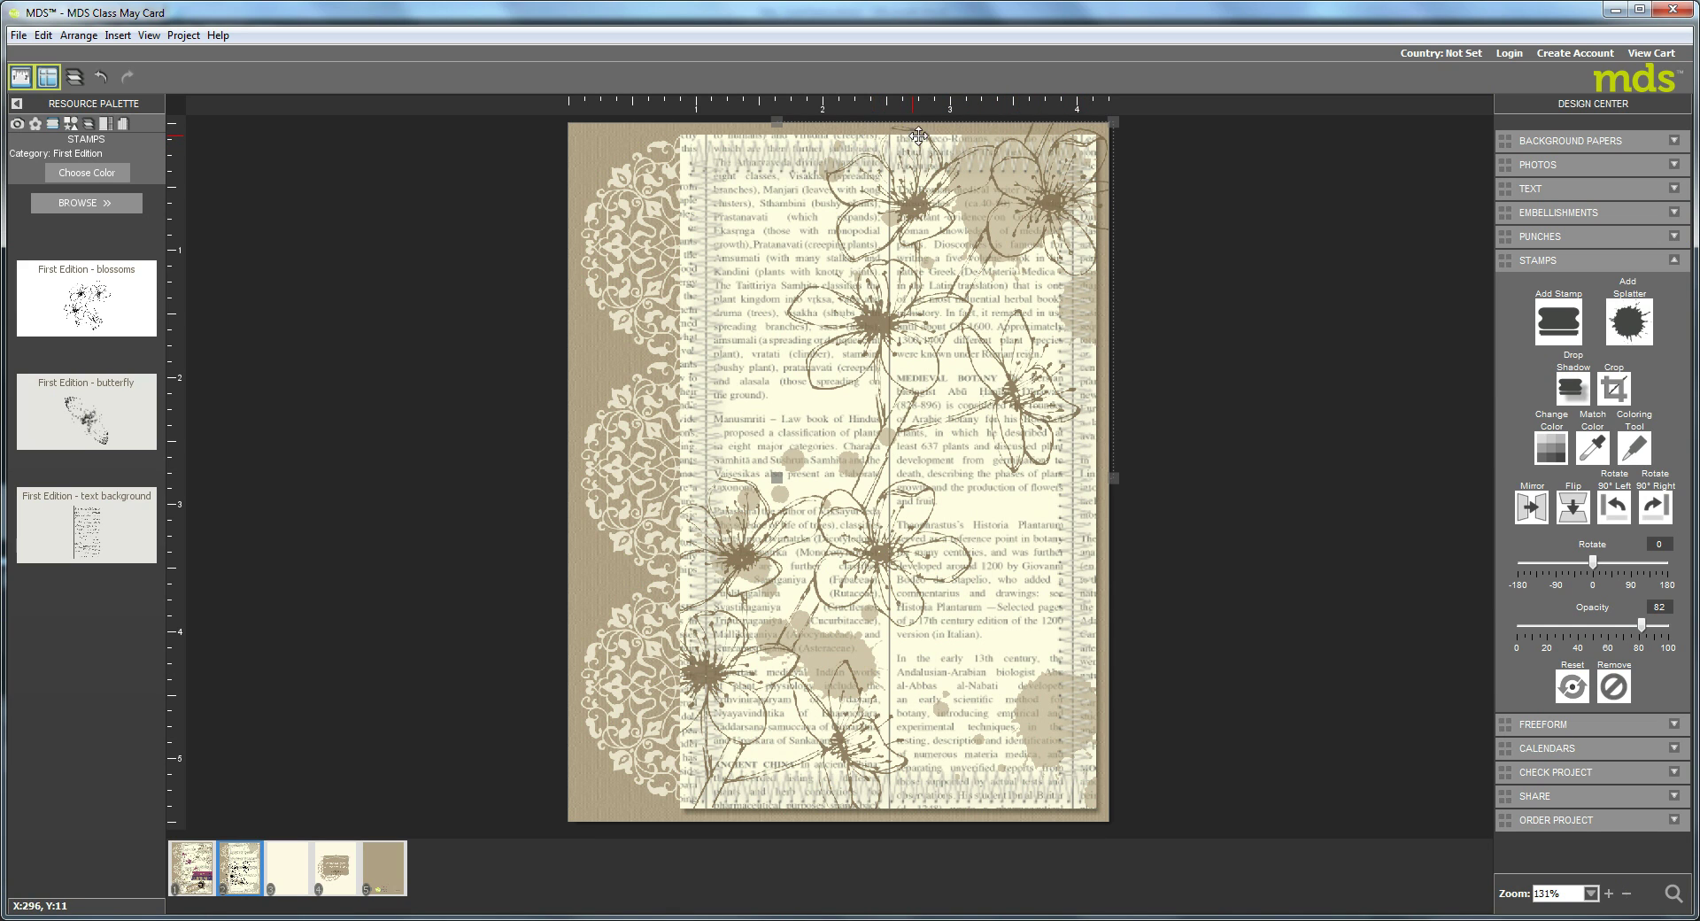
left_click(1617, 385)
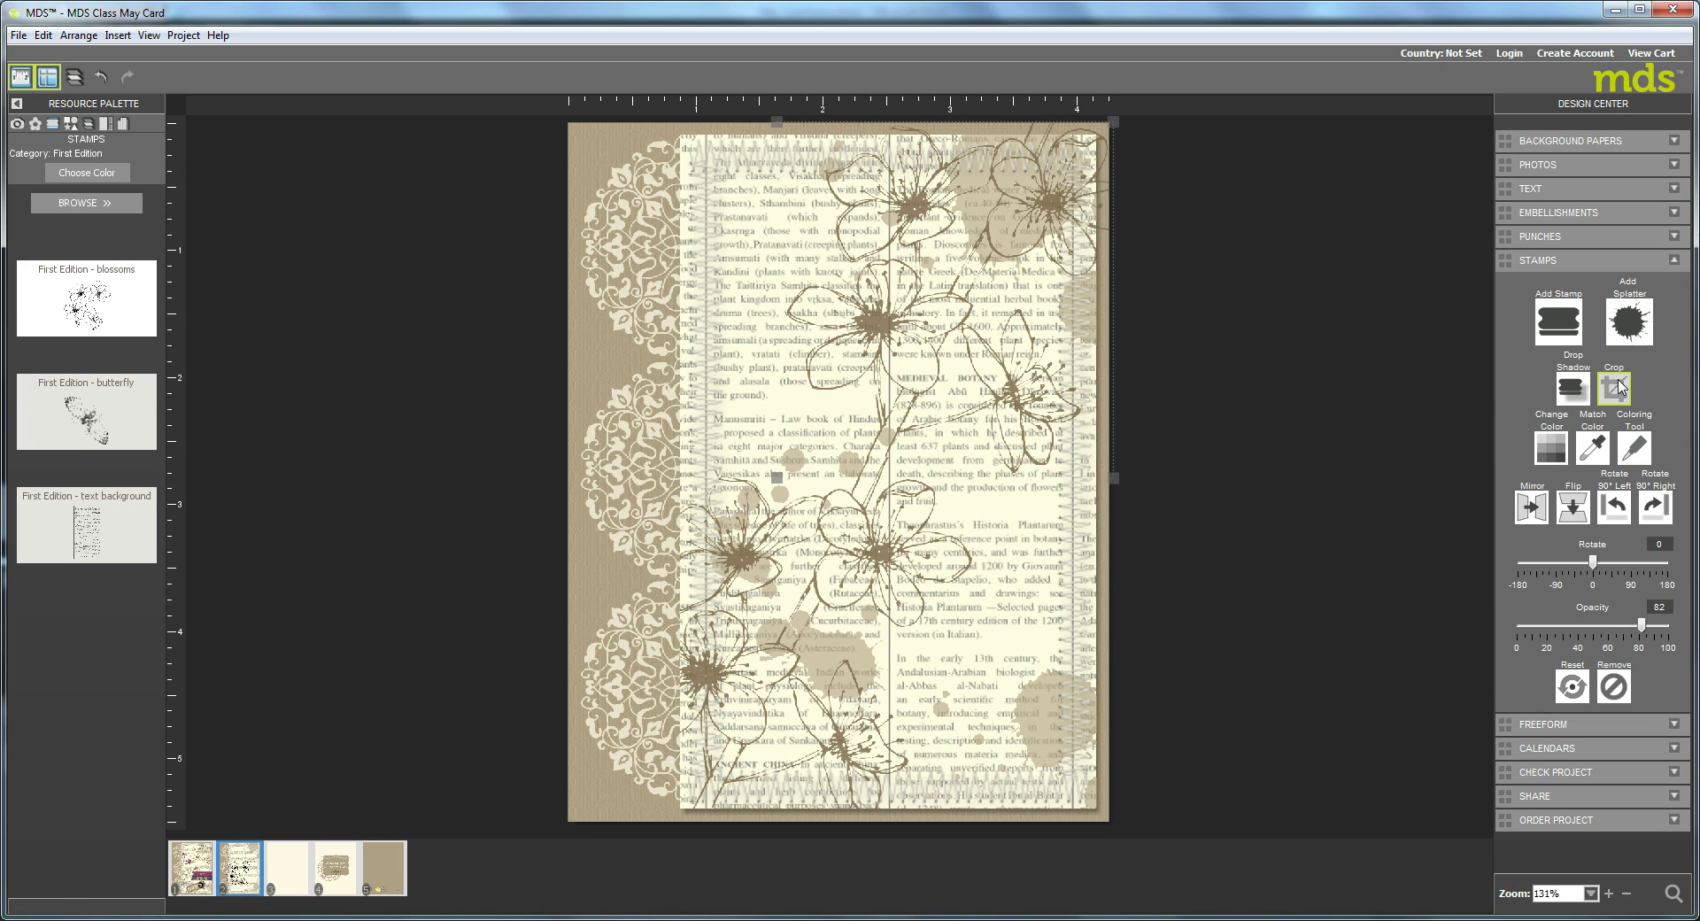
left_click_drag(823, 235, 824, 259)
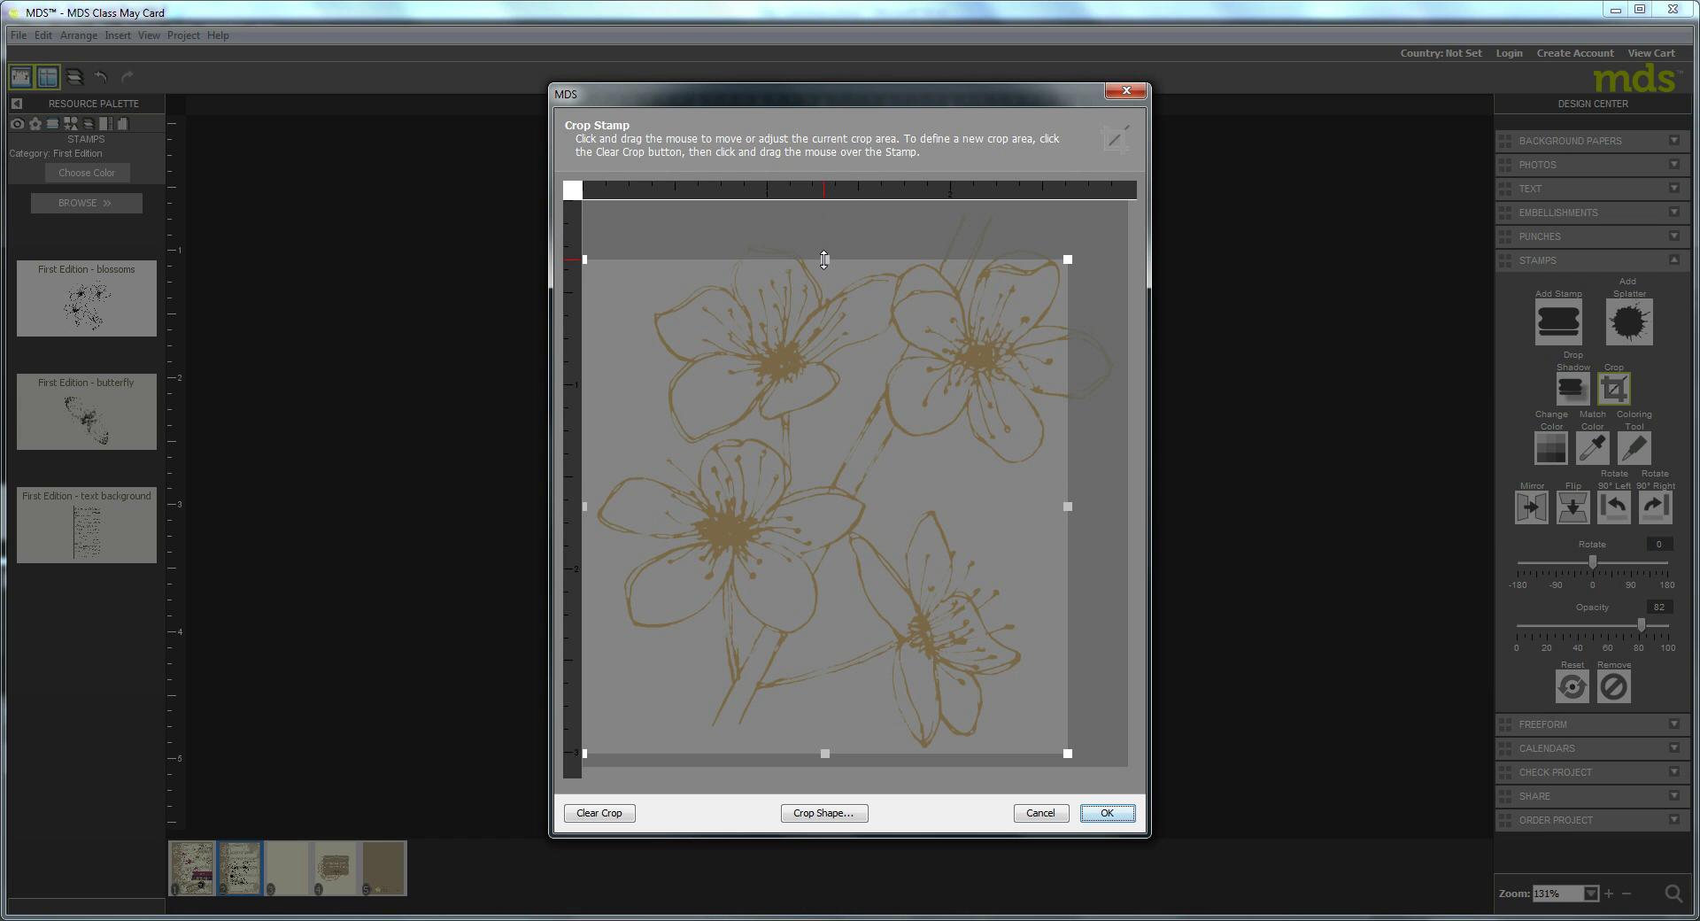
left_click(1106, 813)
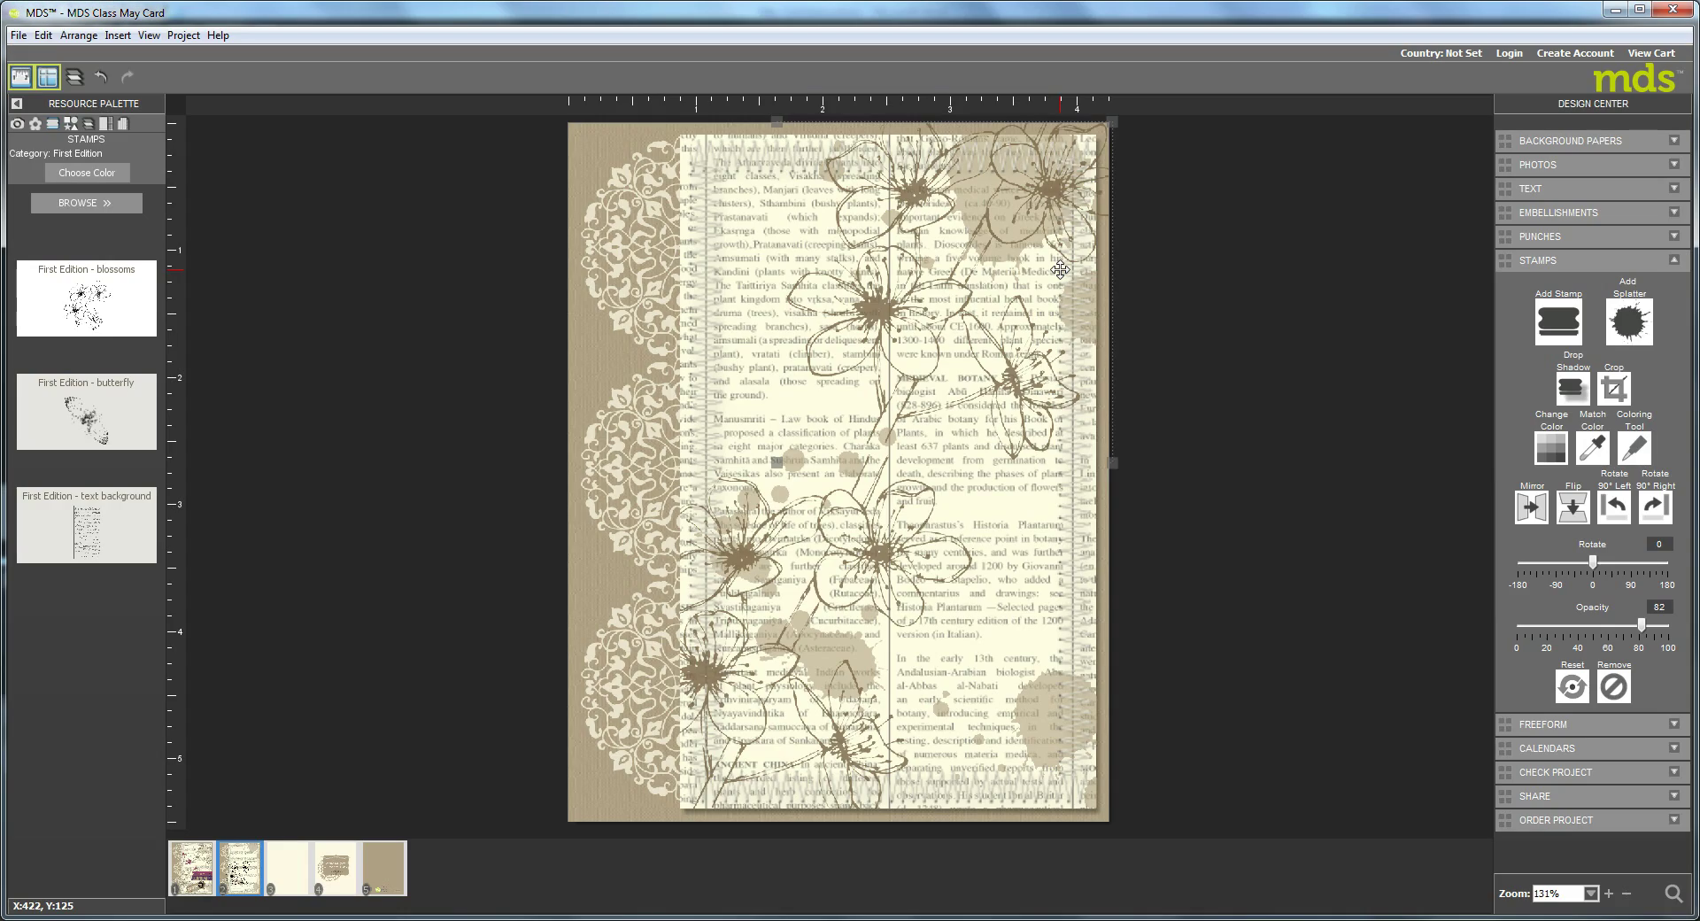
left_click_drag(1026, 177, 1013, 250)
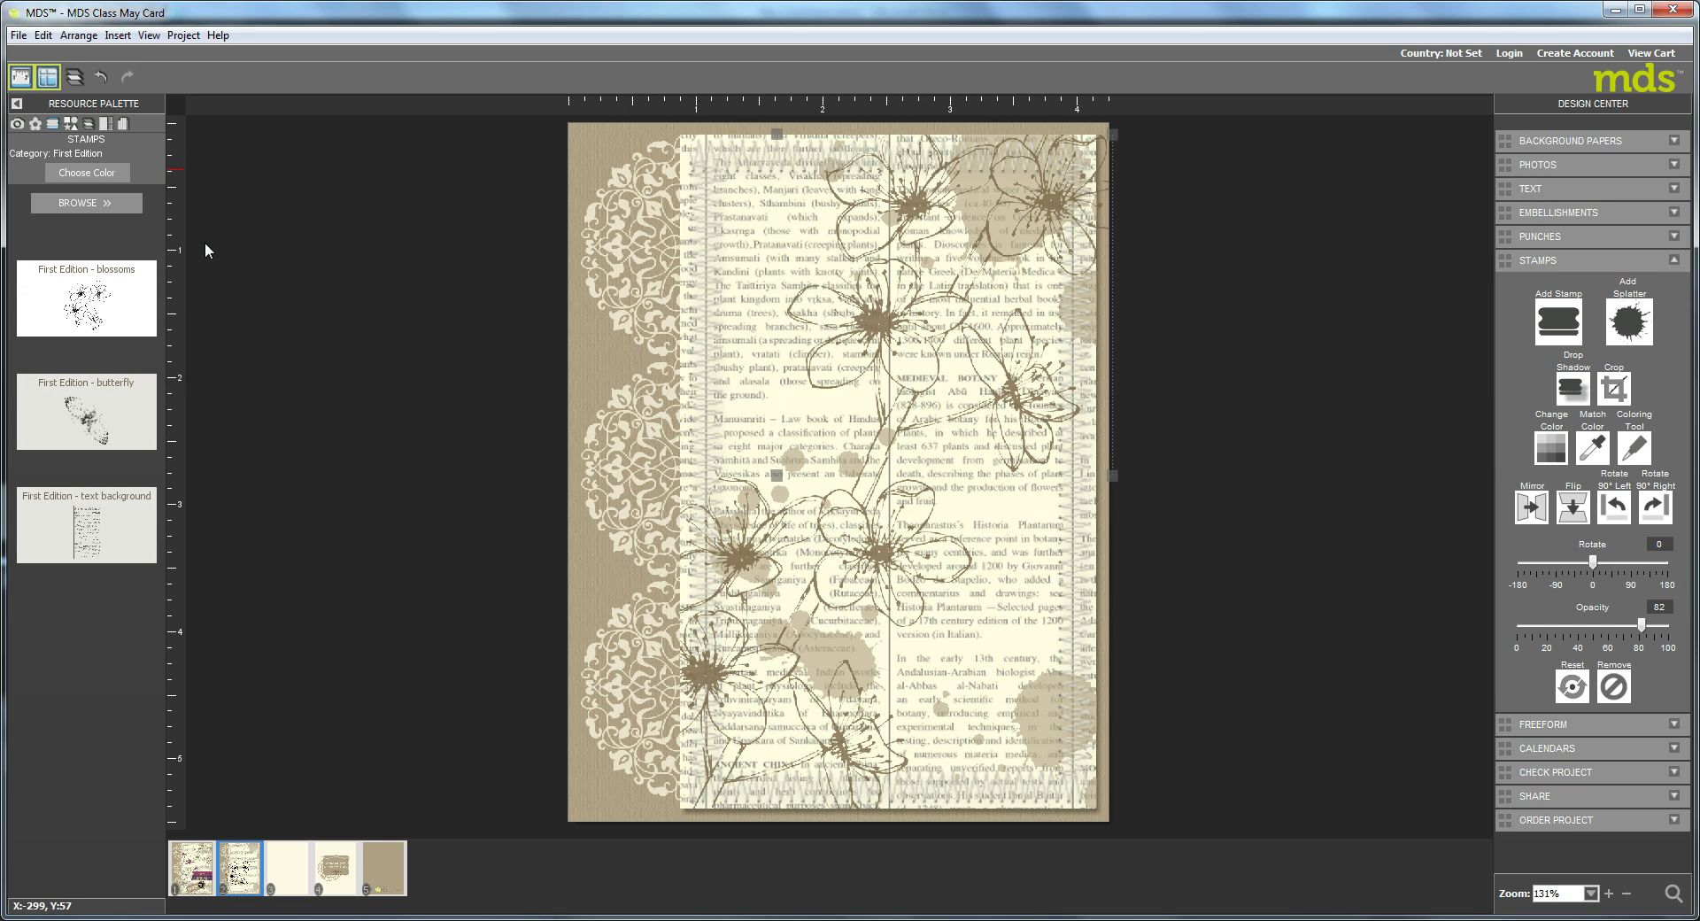
Add the First Edition butterfly stamp, scale it down to a small accent and place it at the text panel's upper-left side.
left_click_drag(86, 431, 848, 421)
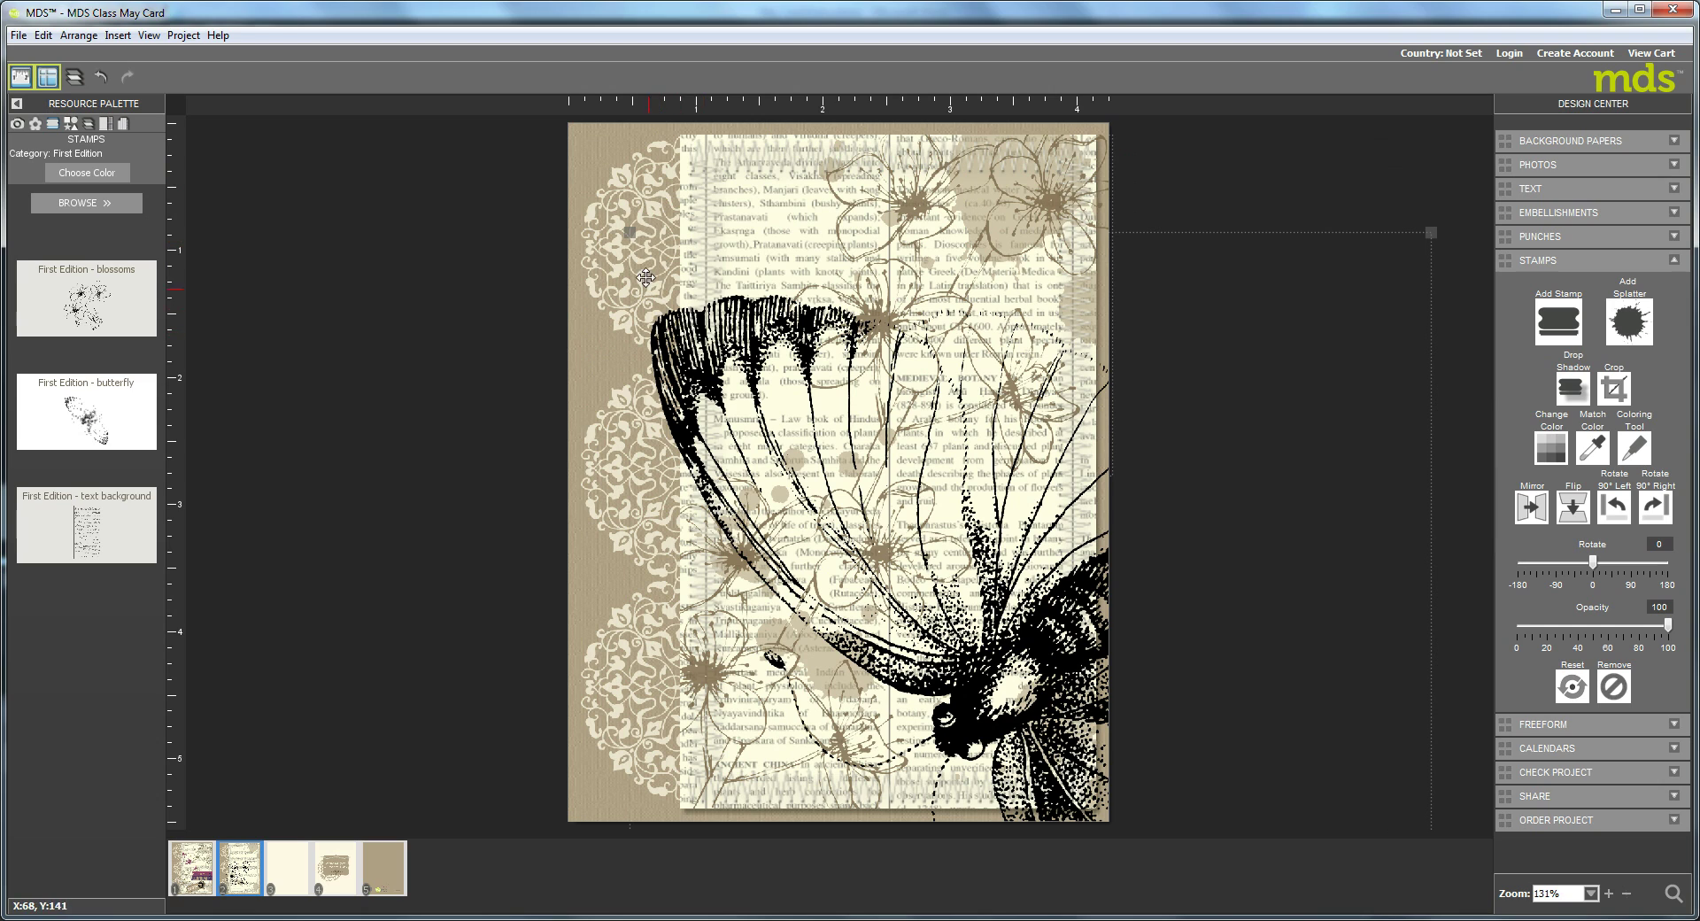
left_click_drag(630, 233, 956, 610)
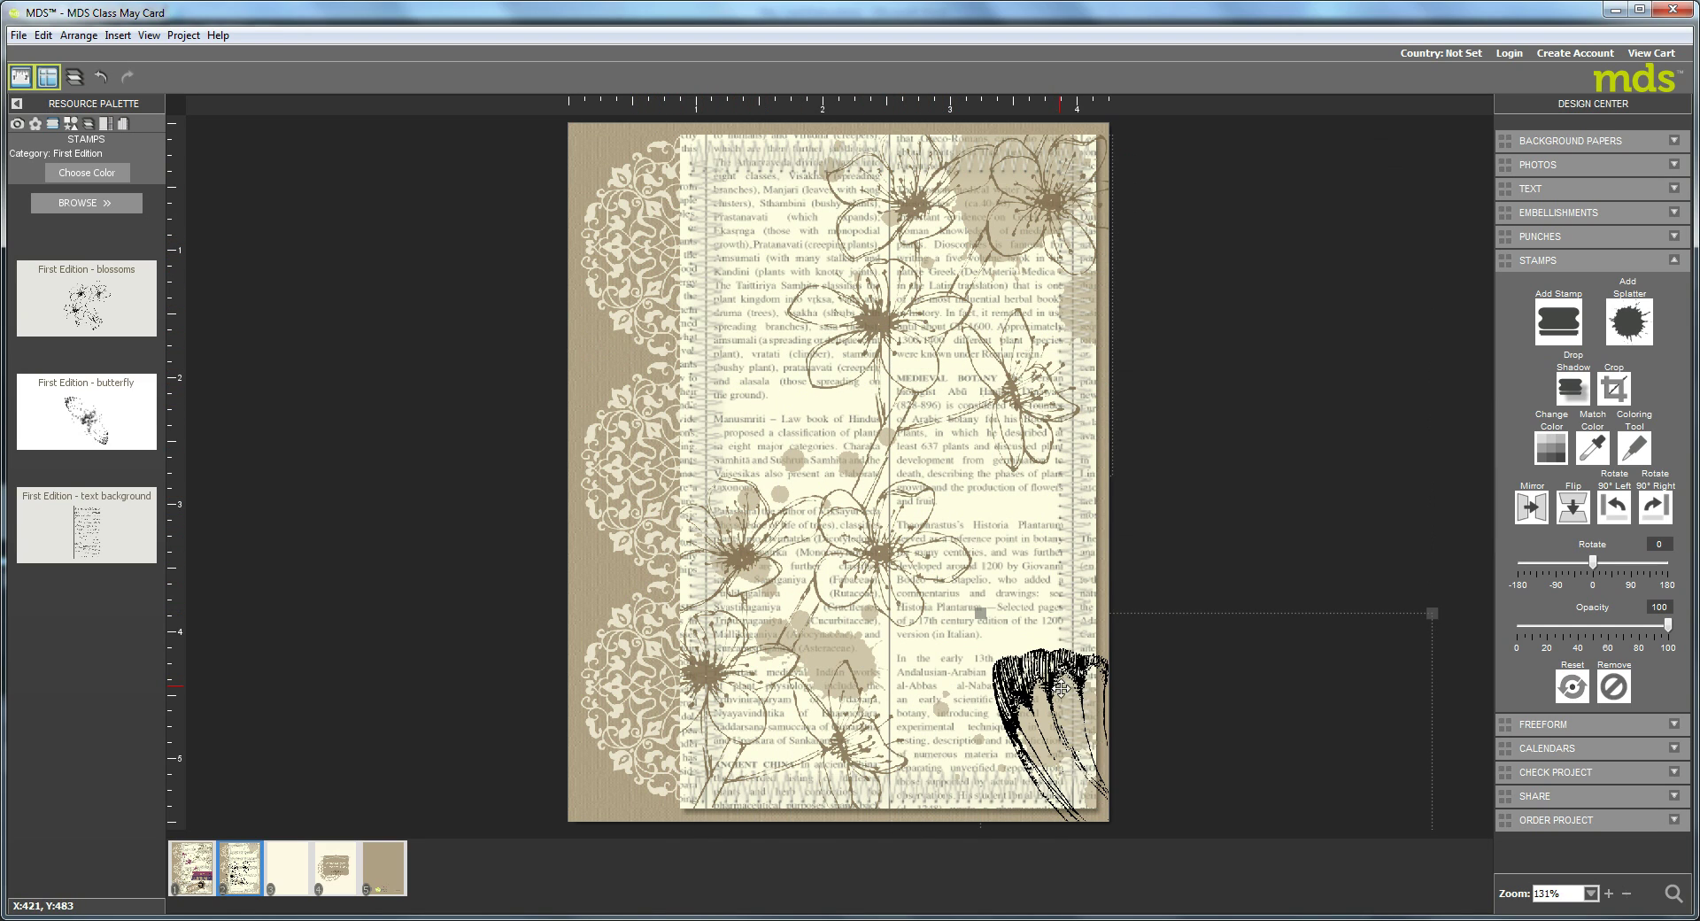
left_click_drag(1062, 696, 784, 284)
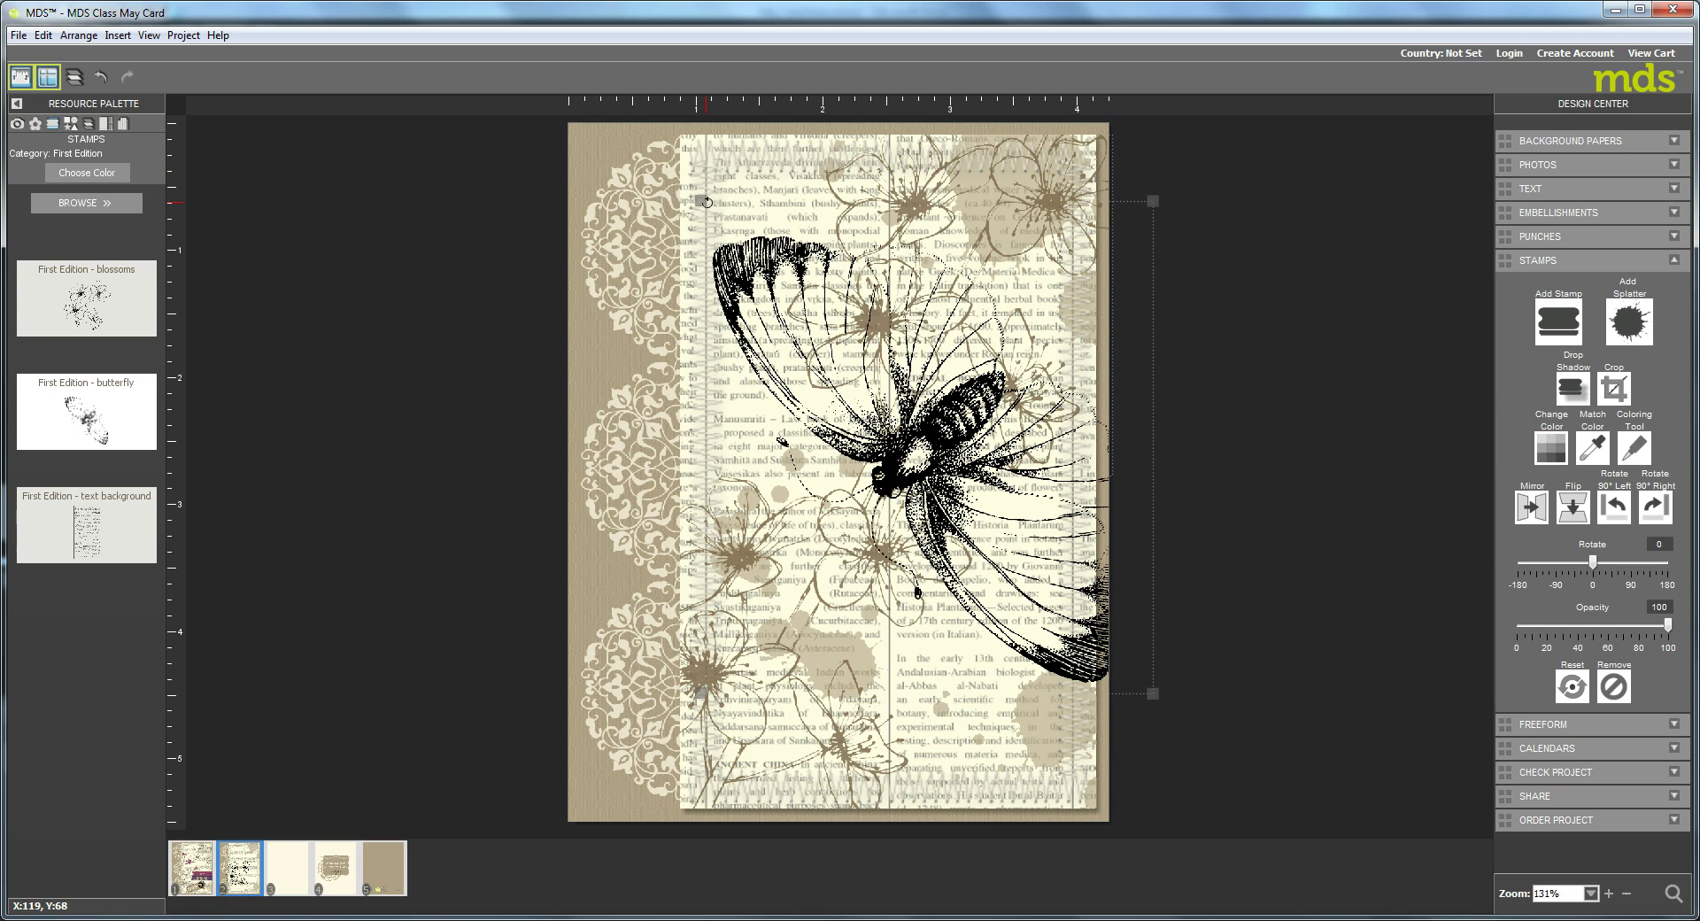
left_click_drag(702, 197, 839, 351)
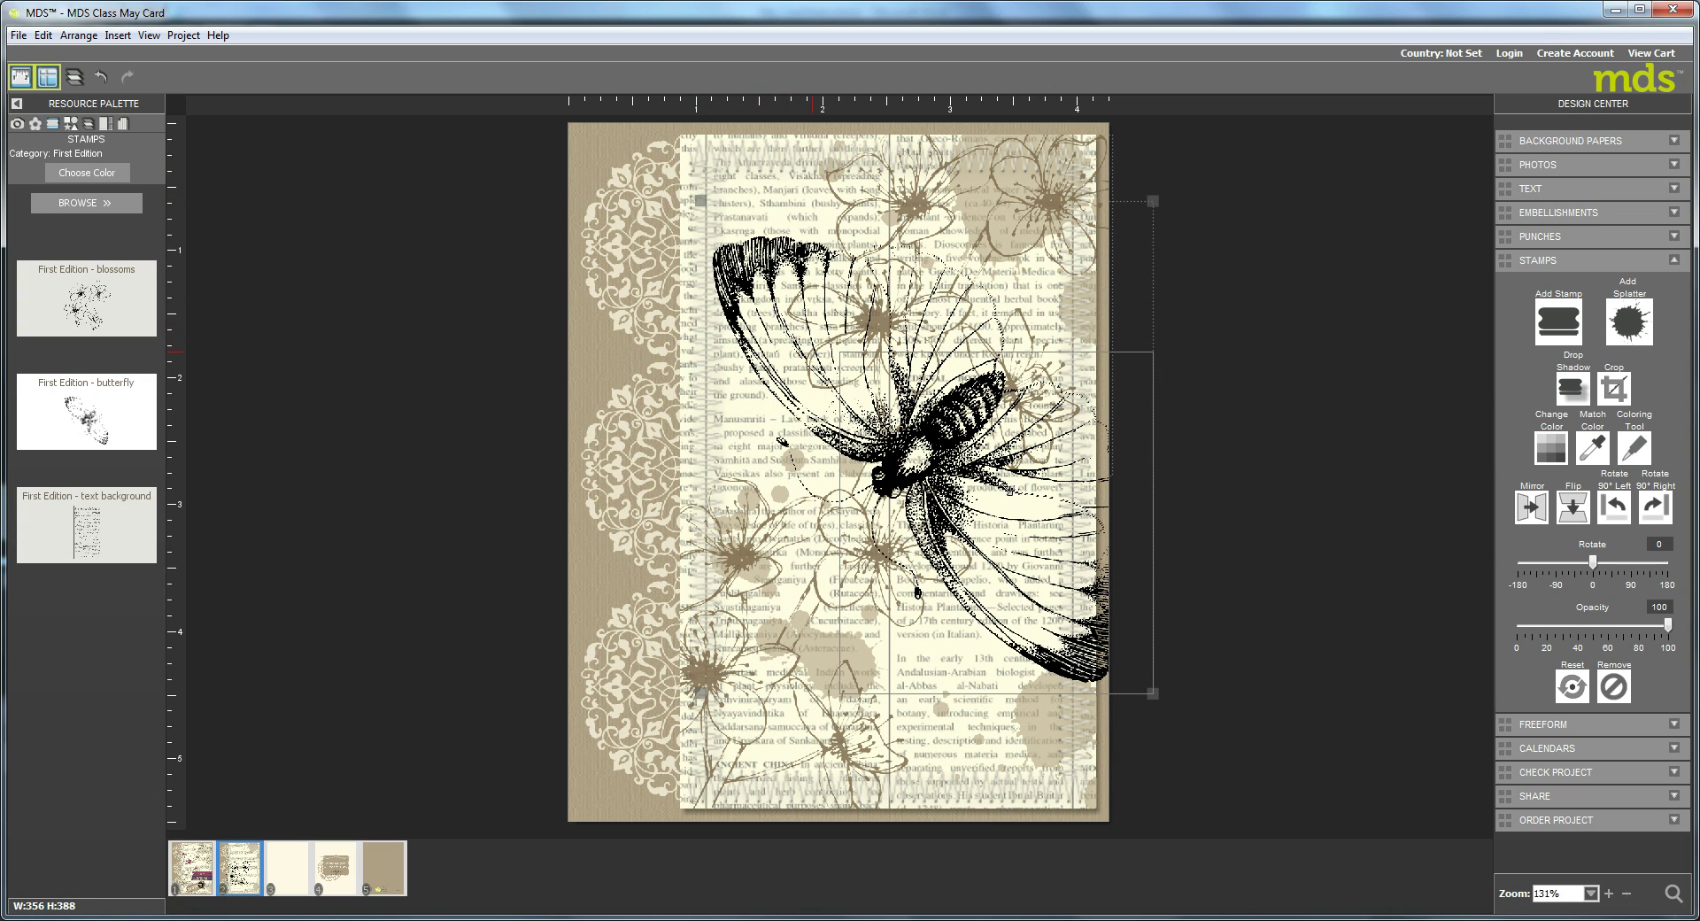
left_click_drag(1009, 513, 859, 419)
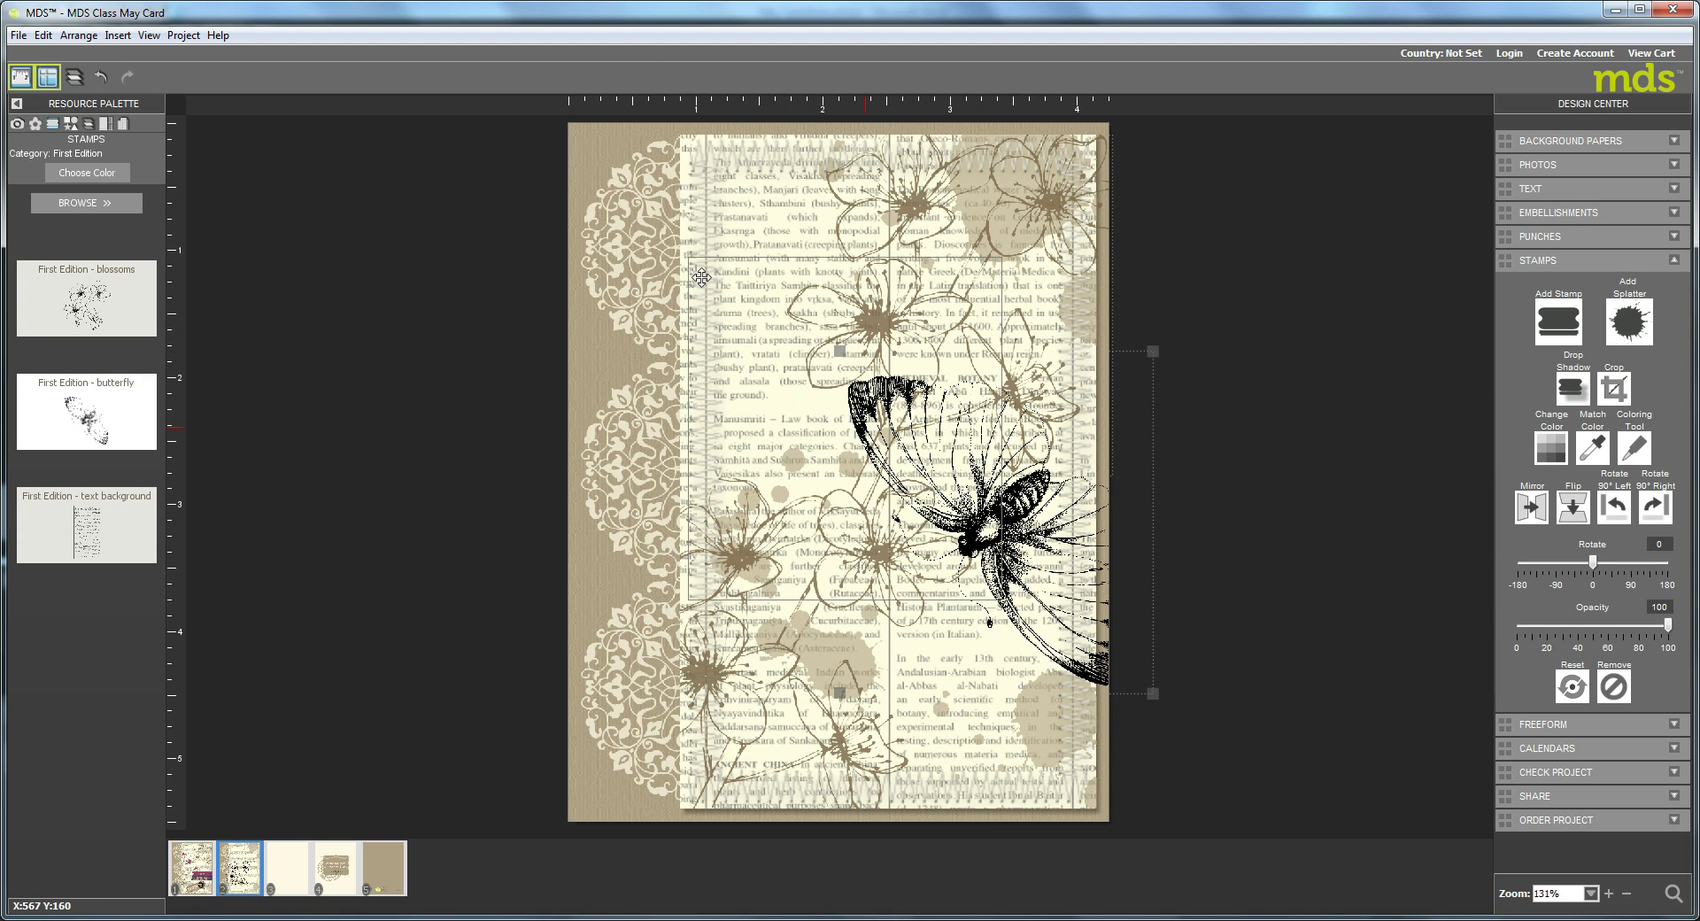
left_click_drag(689, 258, 792, 372)
left_click_drag(910, 475, 773, 358)
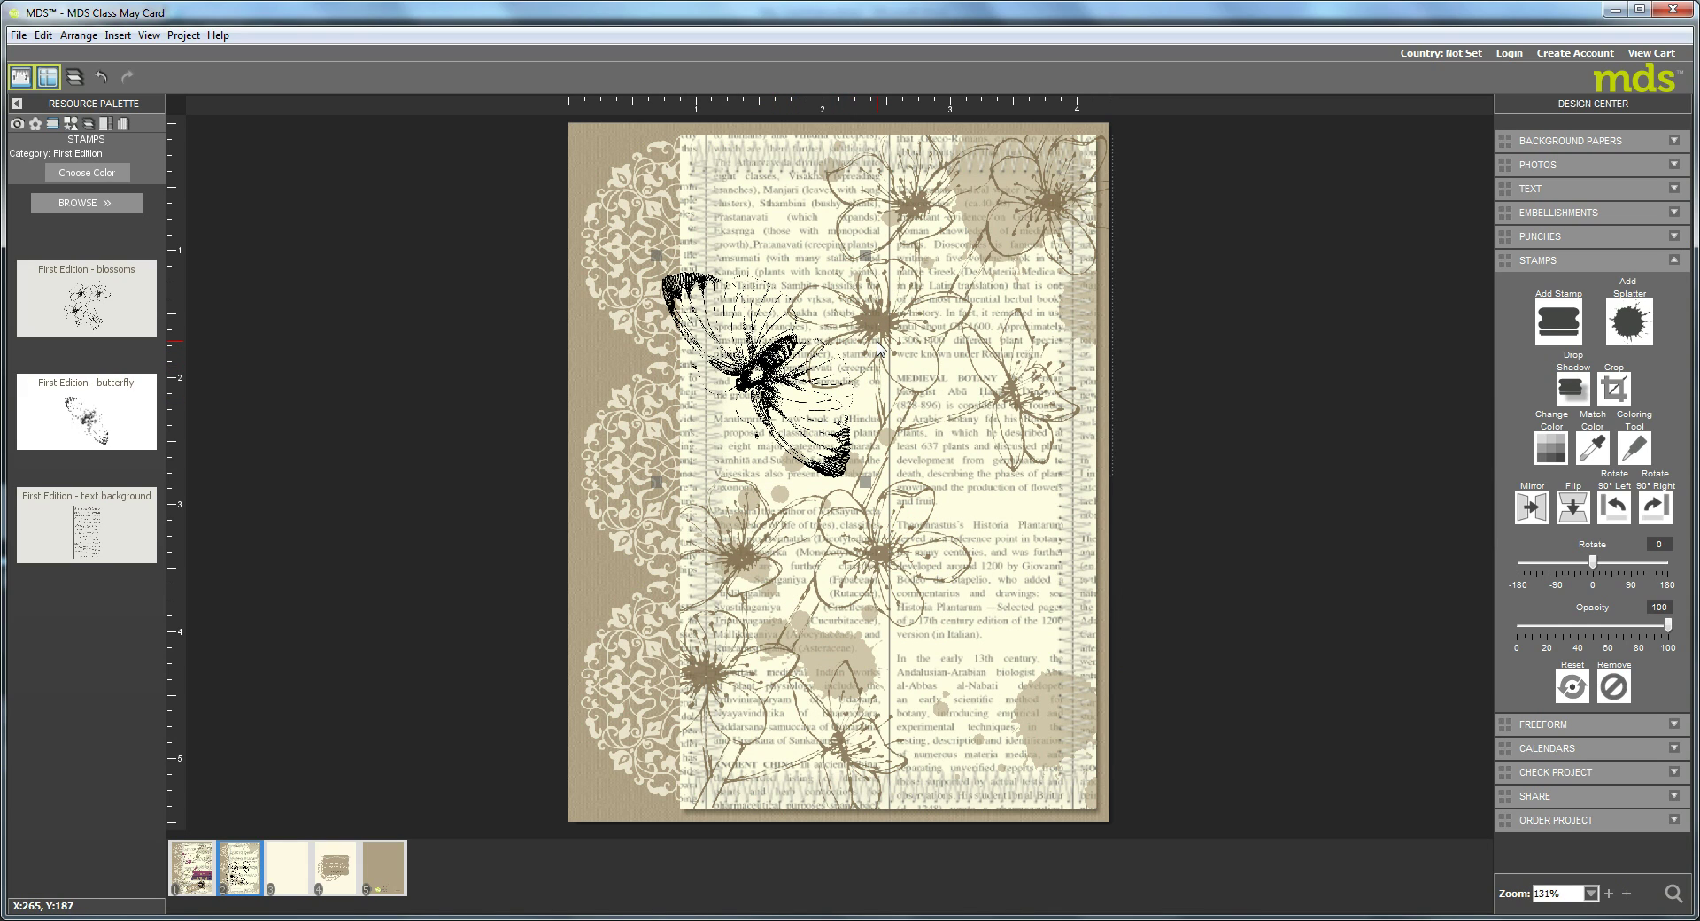
Mirror and flip the butterfly stamp, and shrink it to about 151 wide by 165 high.
left_click(1532, 508)
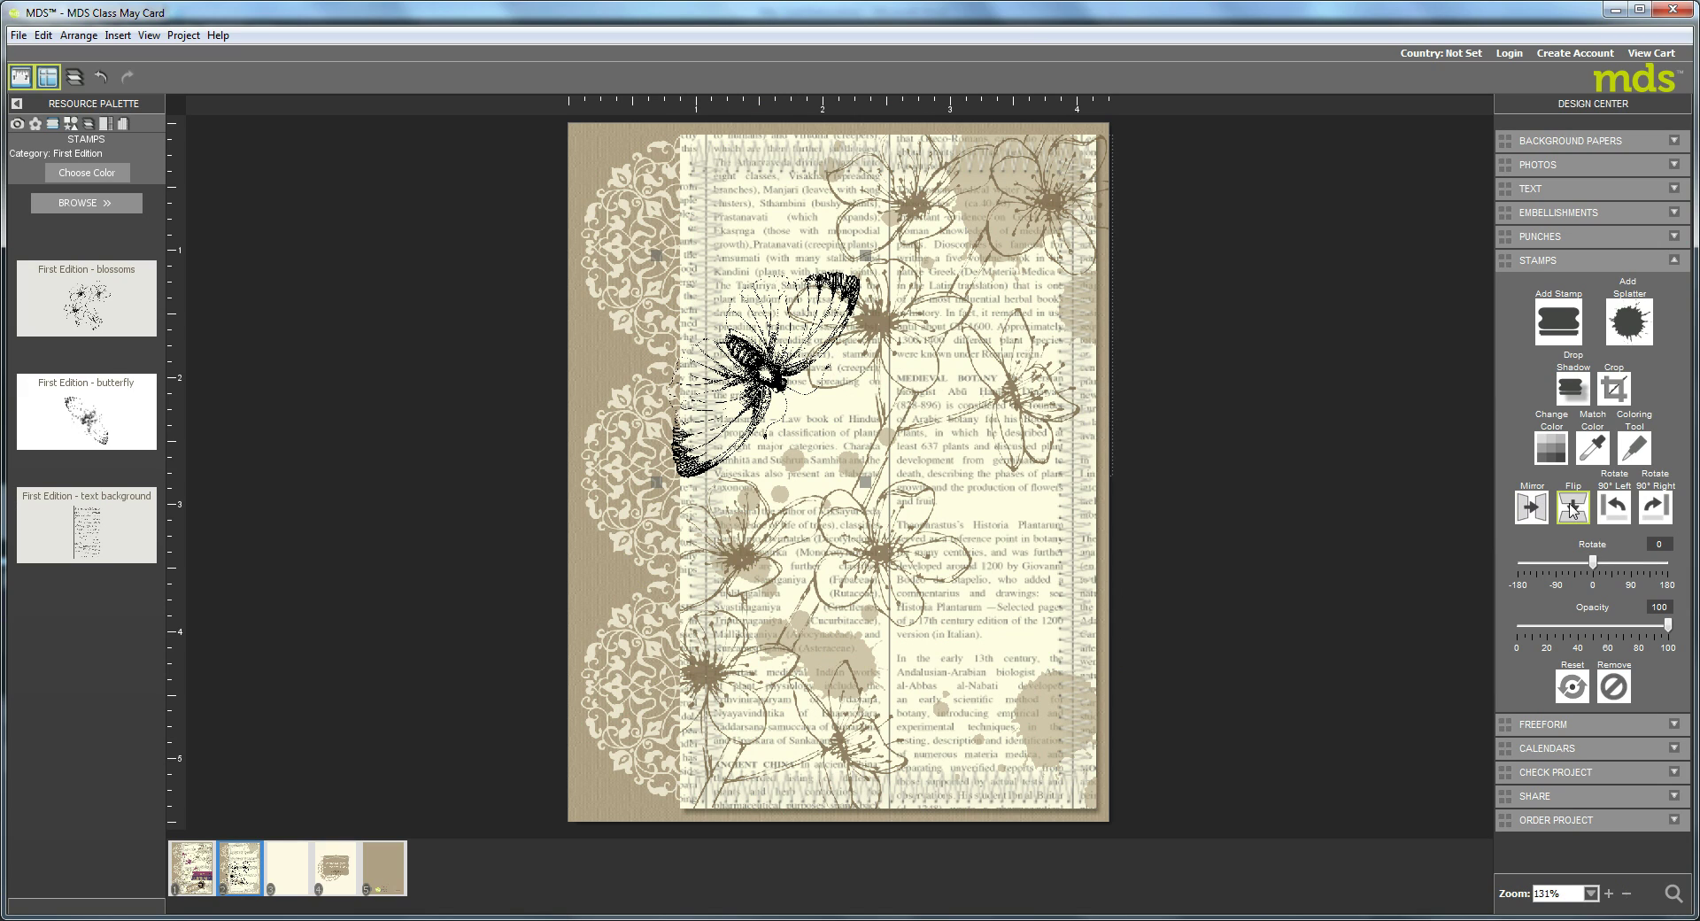
left_click(1572, 507)
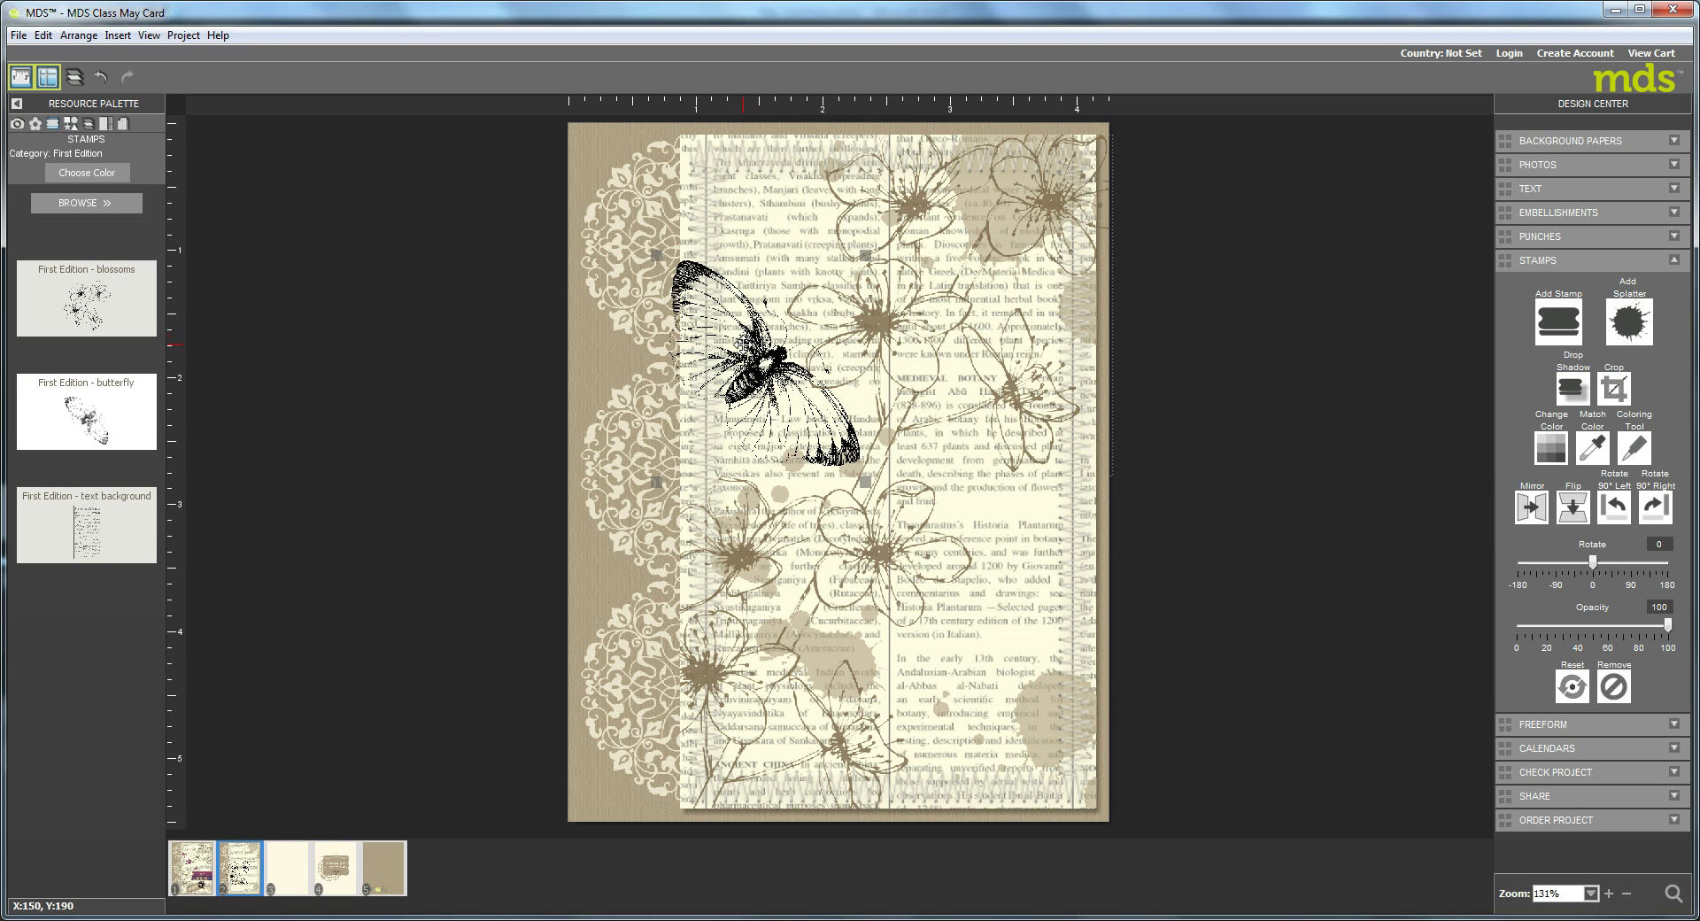
left_click_drag(667, 262, 696, 298)
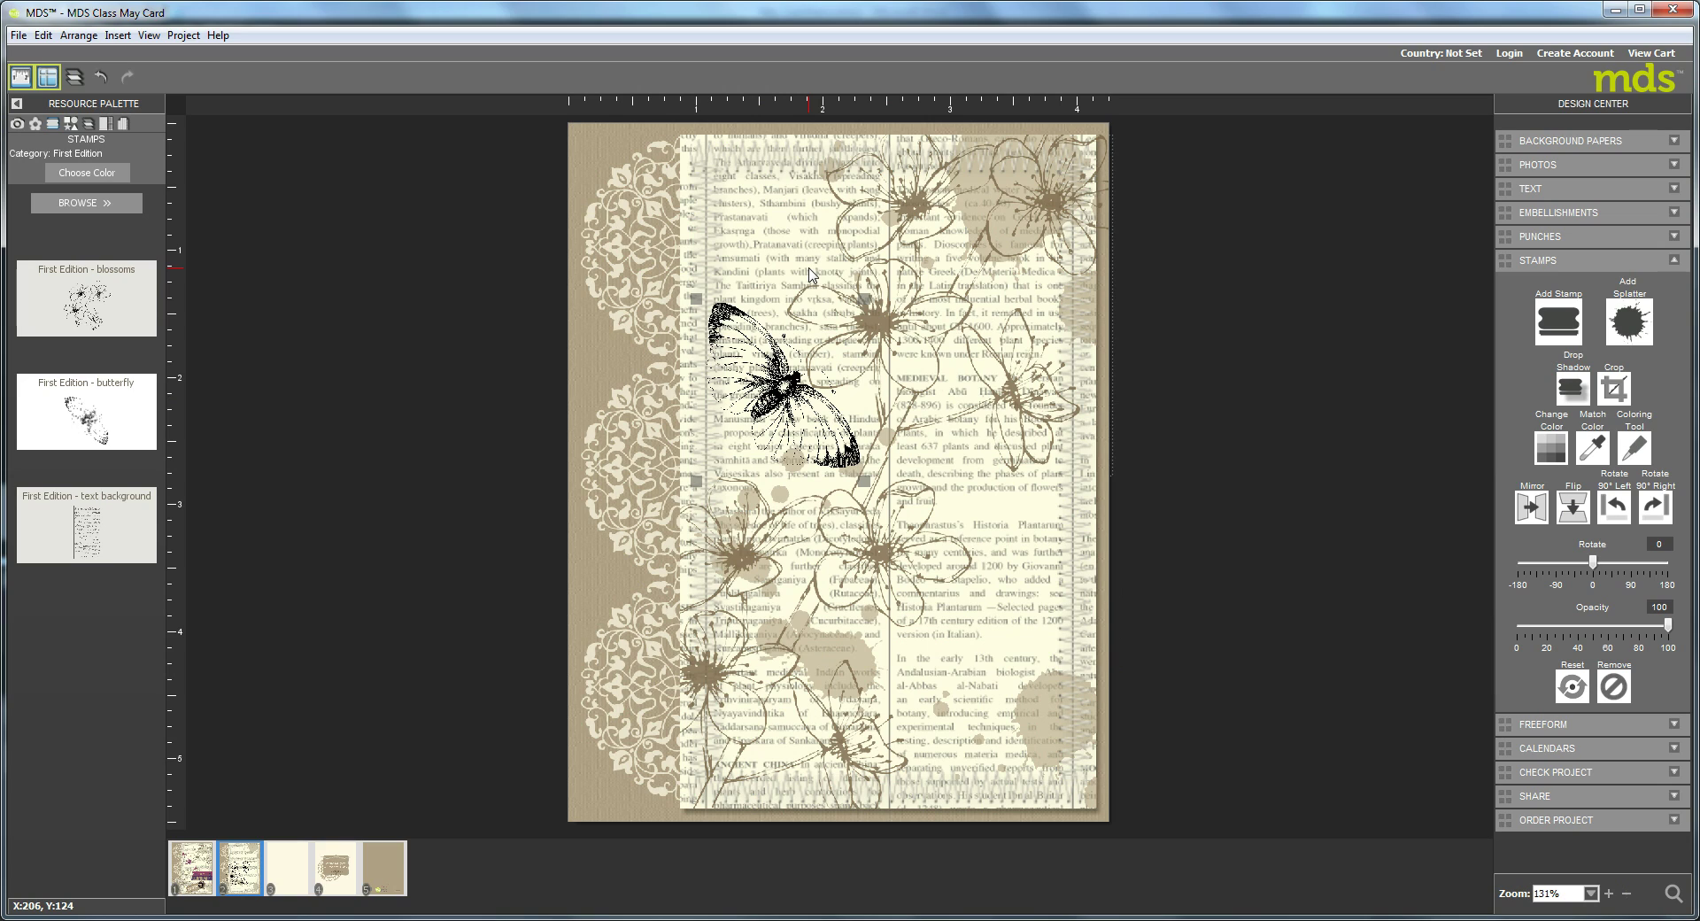
left_click_drag(697, 299, 688, 289)
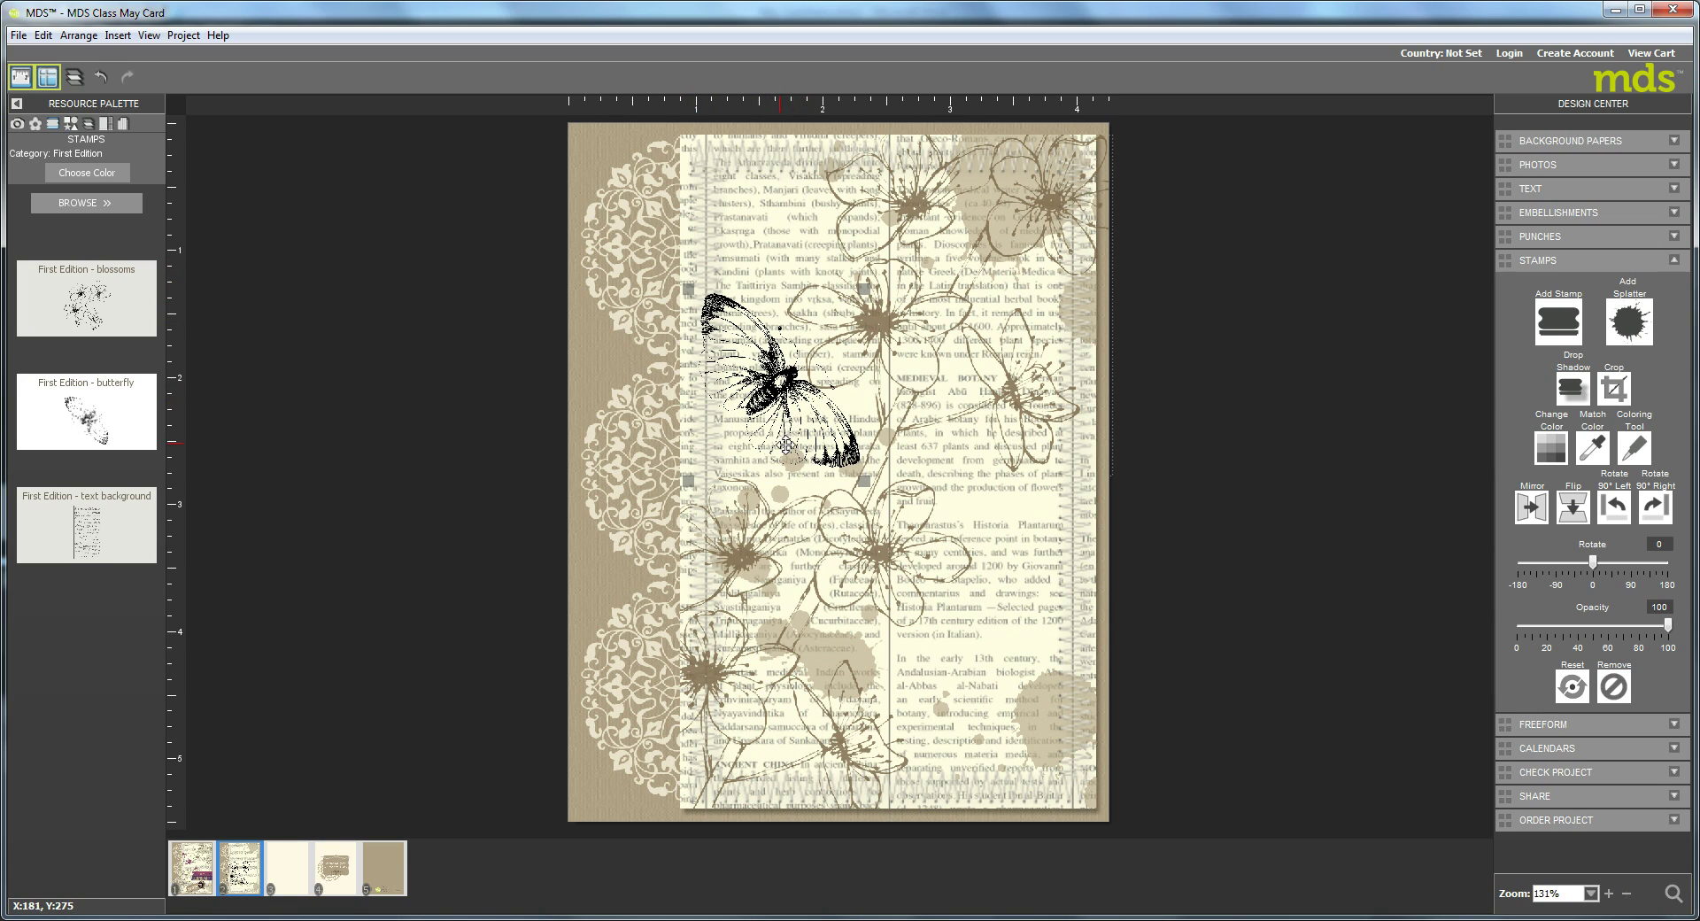
Recolor the butterfly stamp in the raspberry plum shade from the Stampin' Up! Colors palette.
left_click(1551, 448)
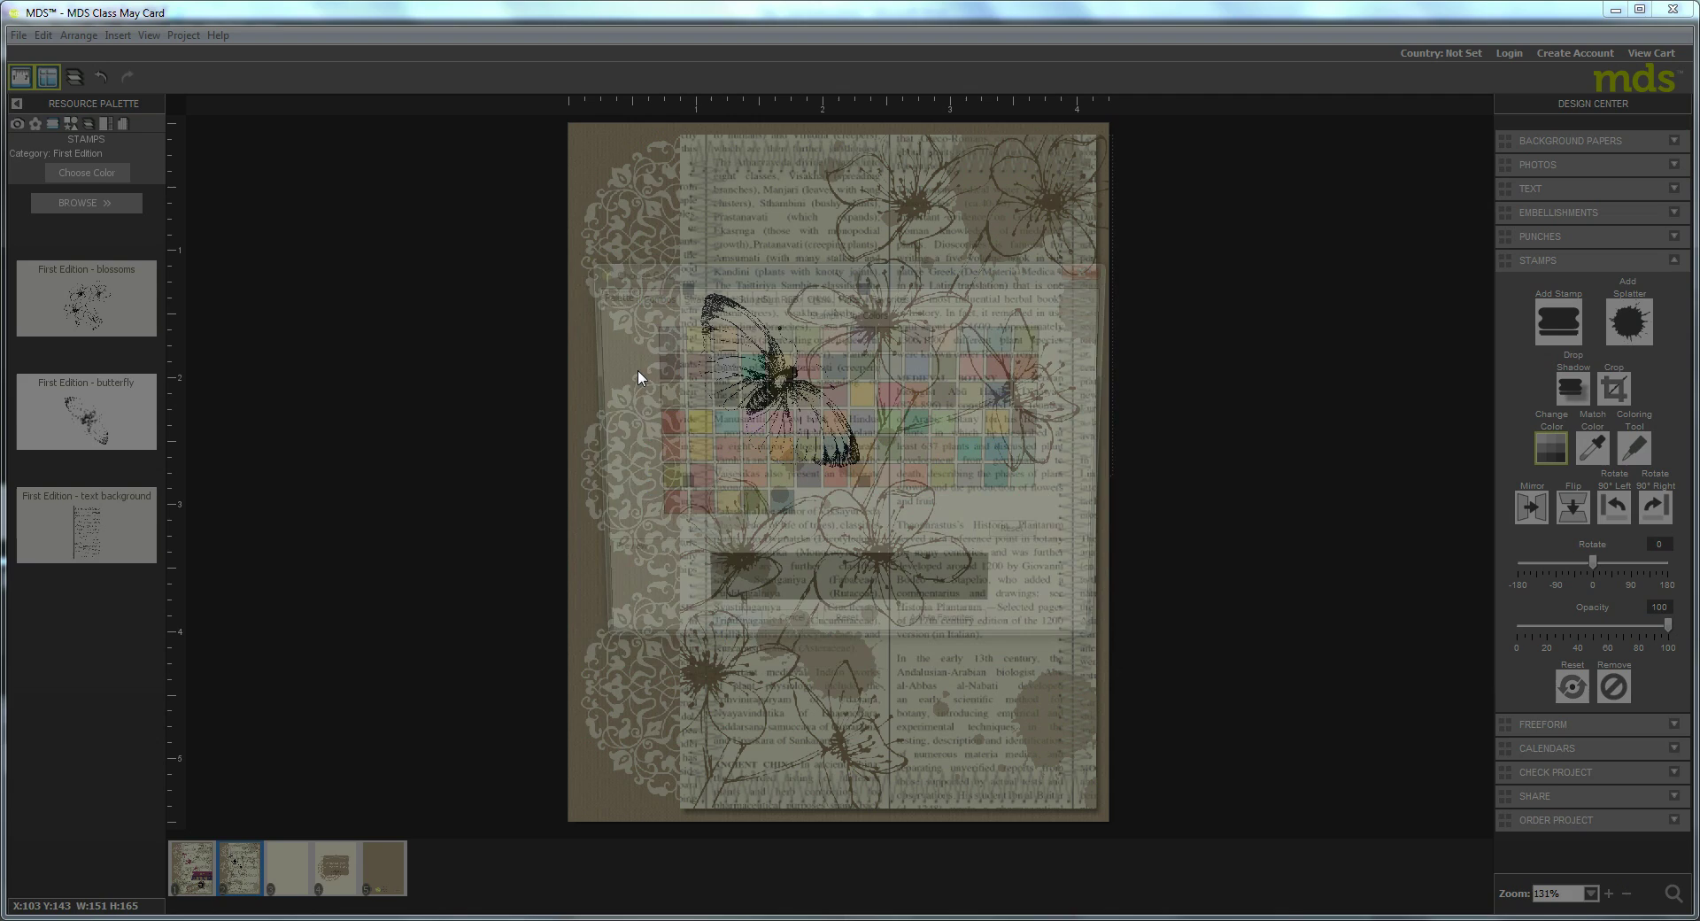
left_click(833, 395)
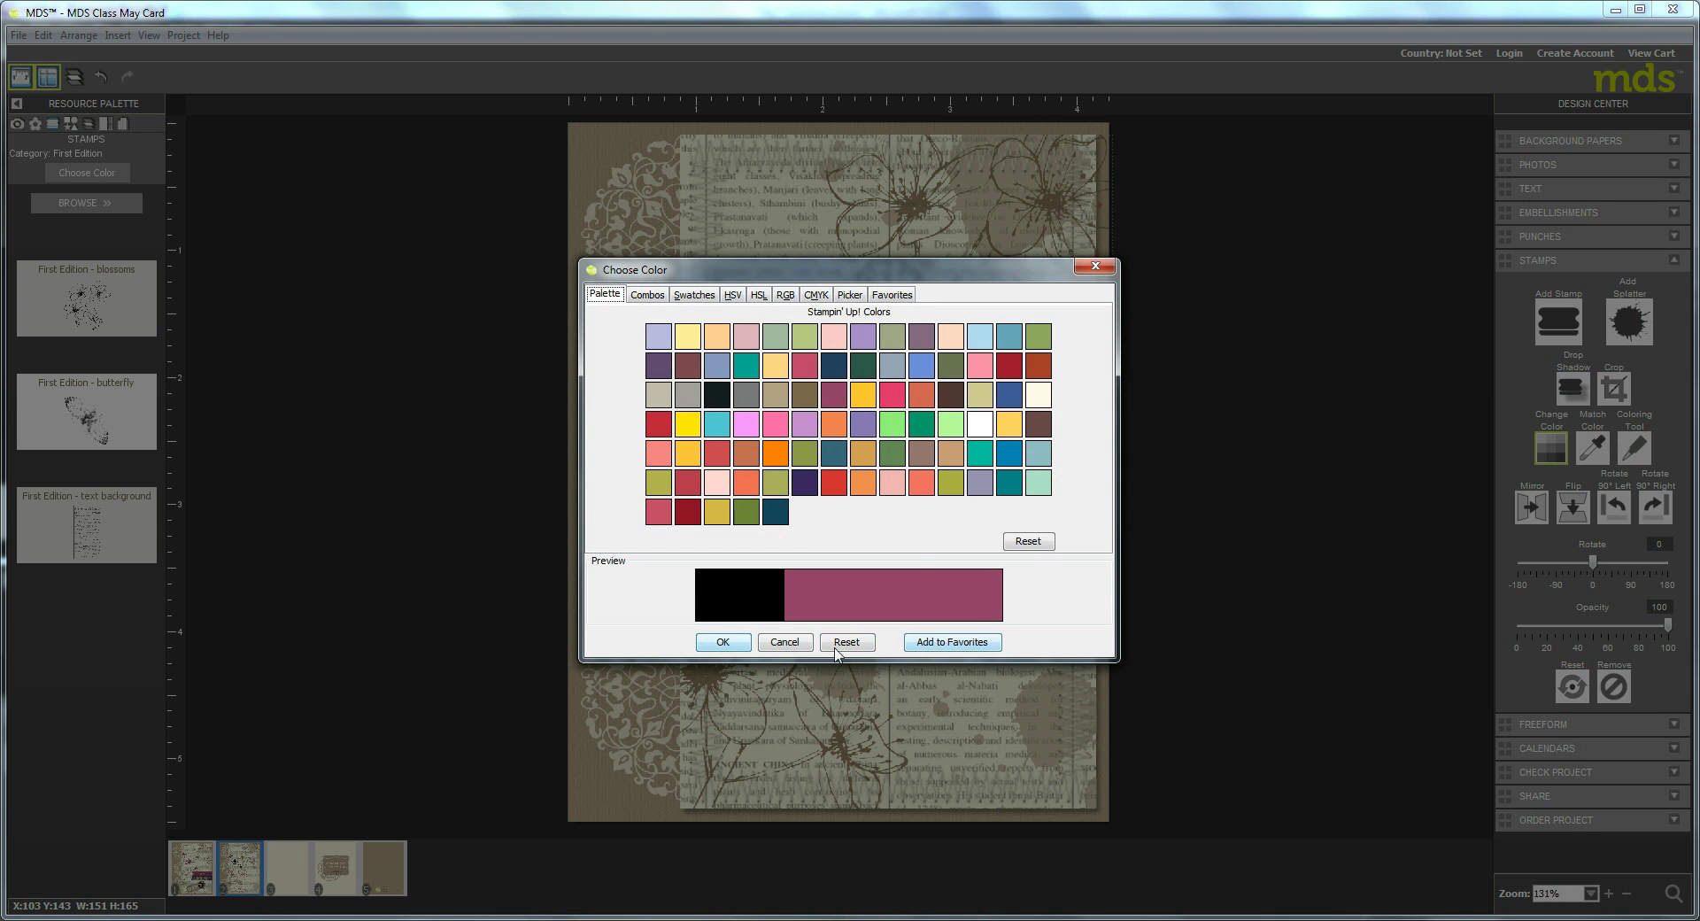
left_click(722, 642)
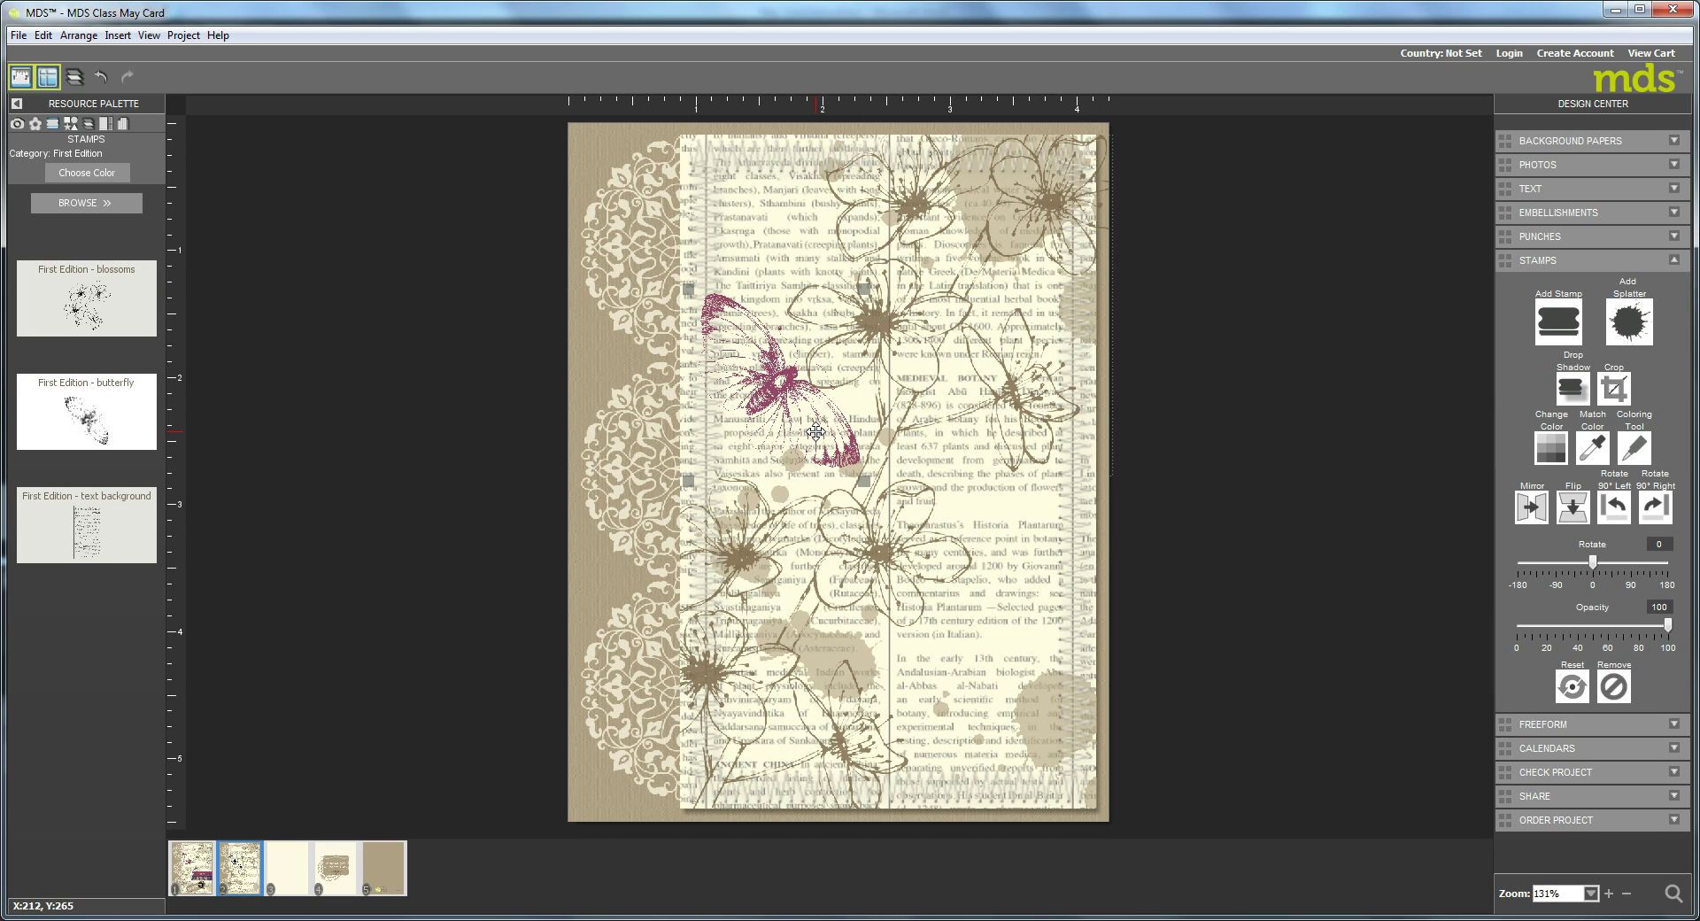
Open the Extras punch category and add the Flag Punch over the right half of the text panel.
left_click(71, 124)
left_click(71, 178)
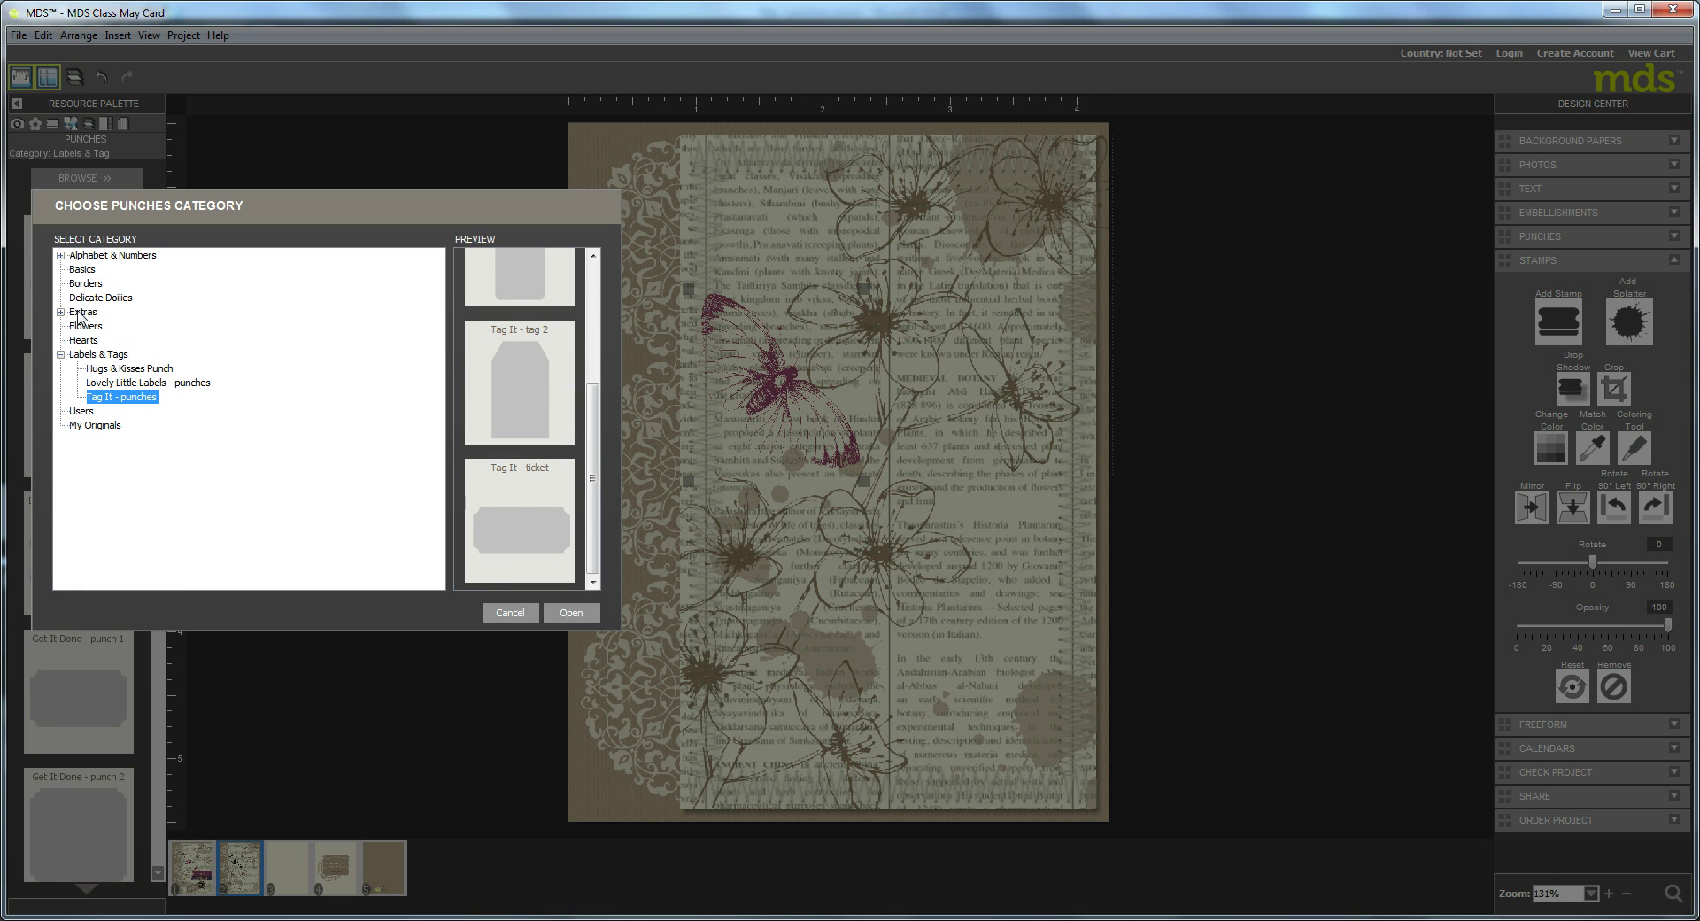
left_click(82, 313)
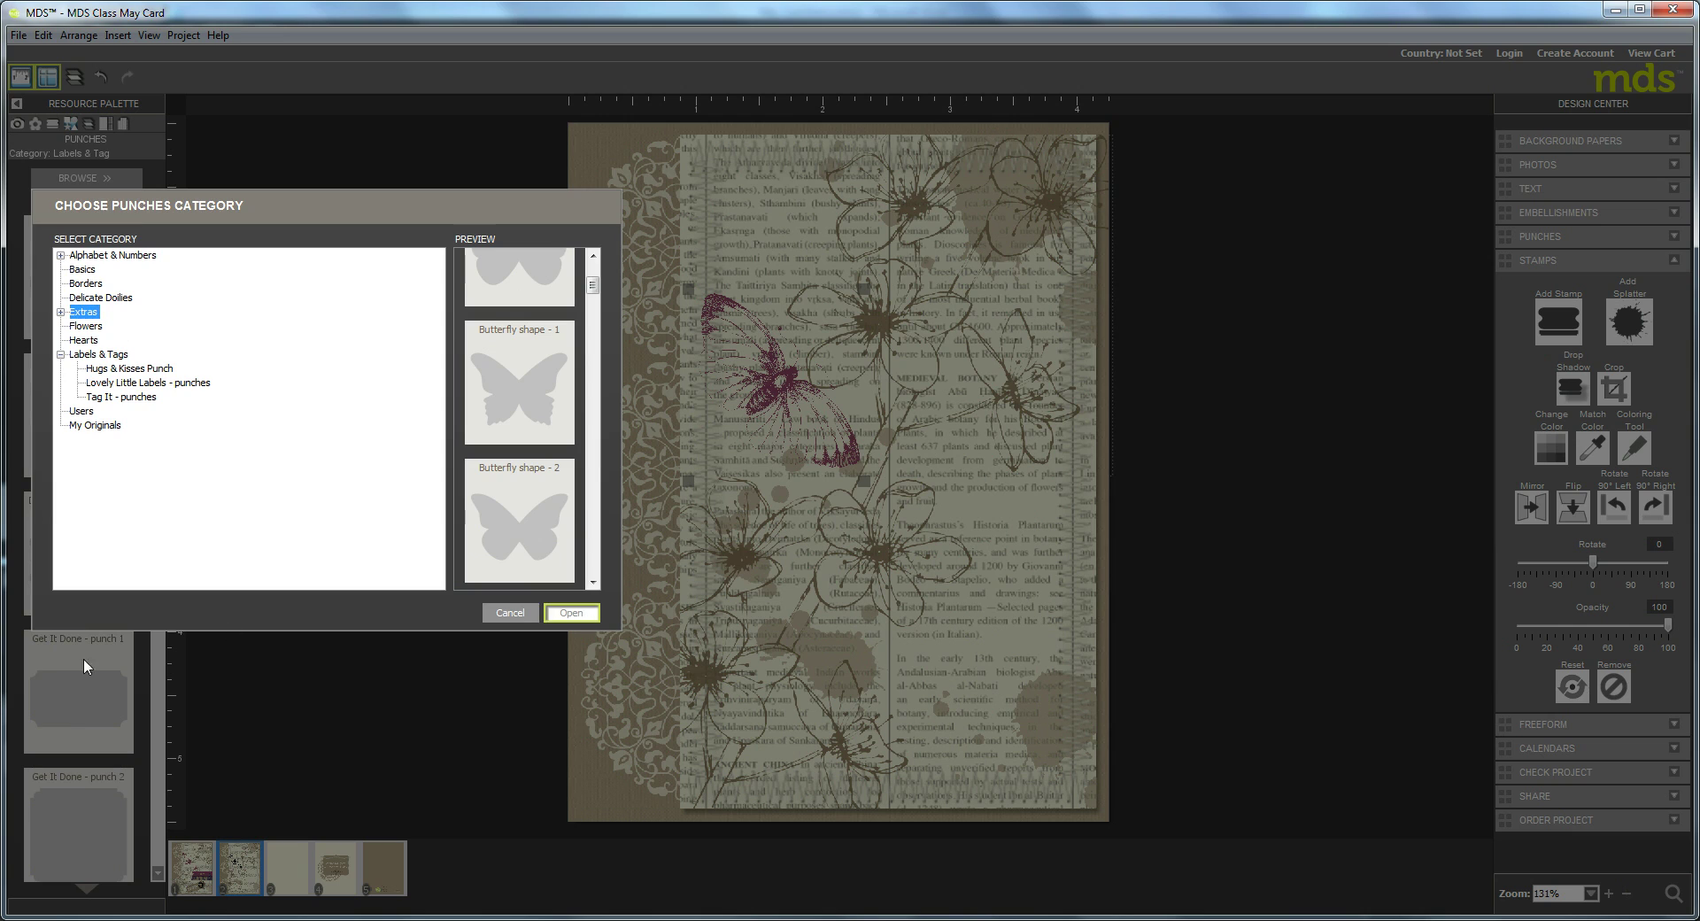
left_click(574, 613)
scroll(142, 496, "down", 5)
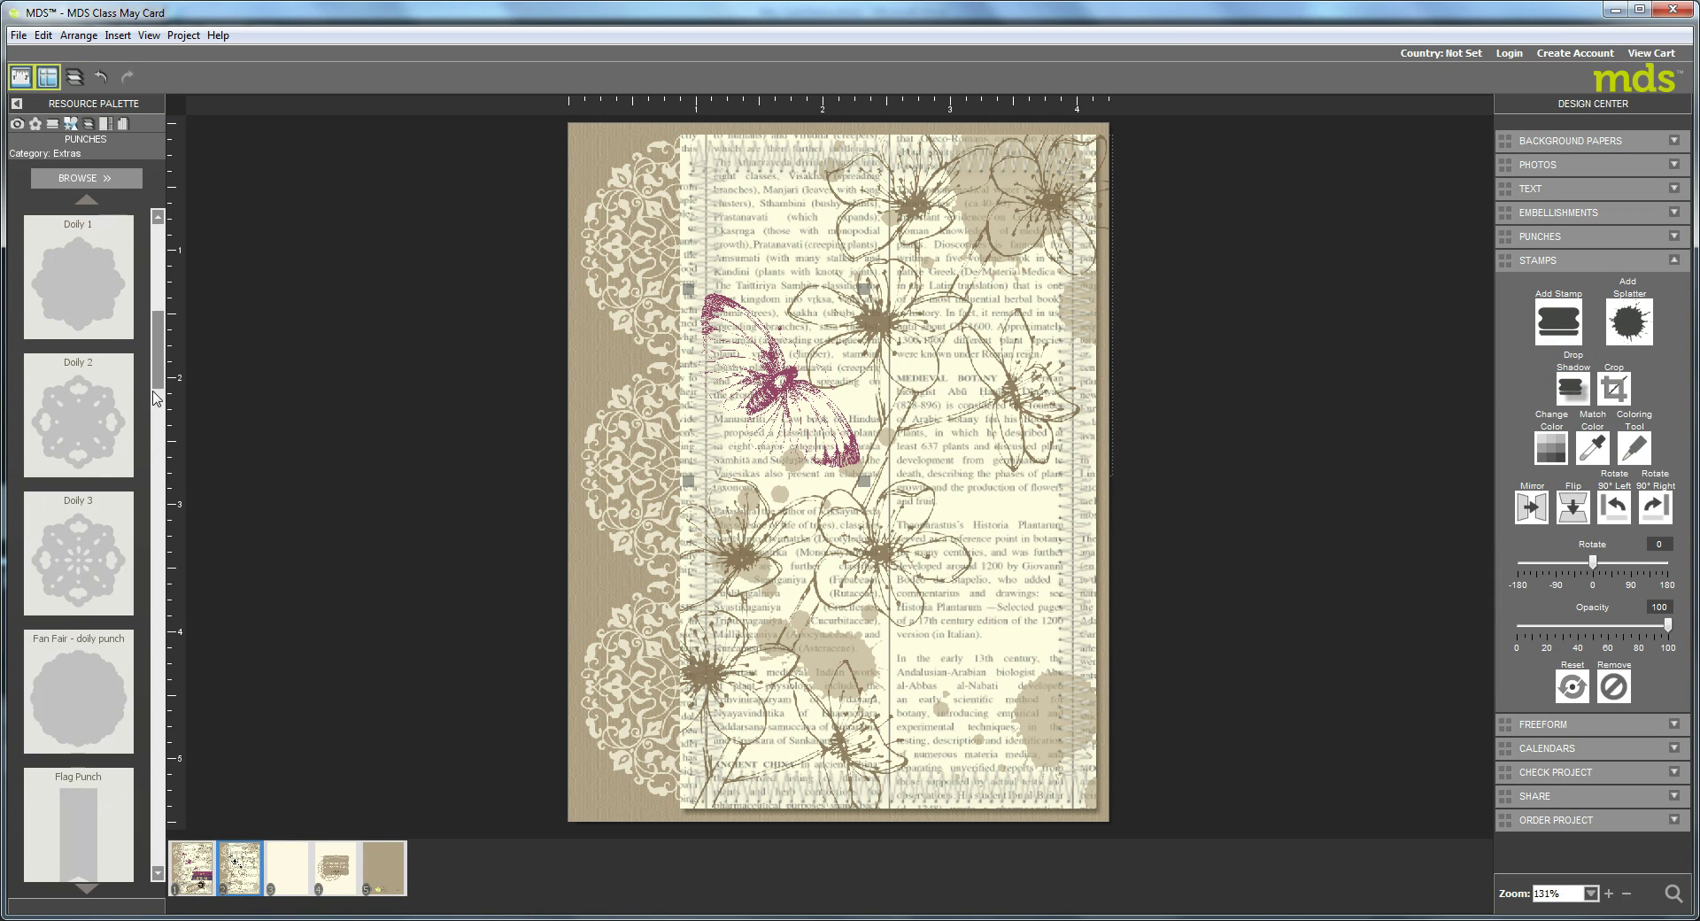
left_click_drag(92, 556, 1009, 500)
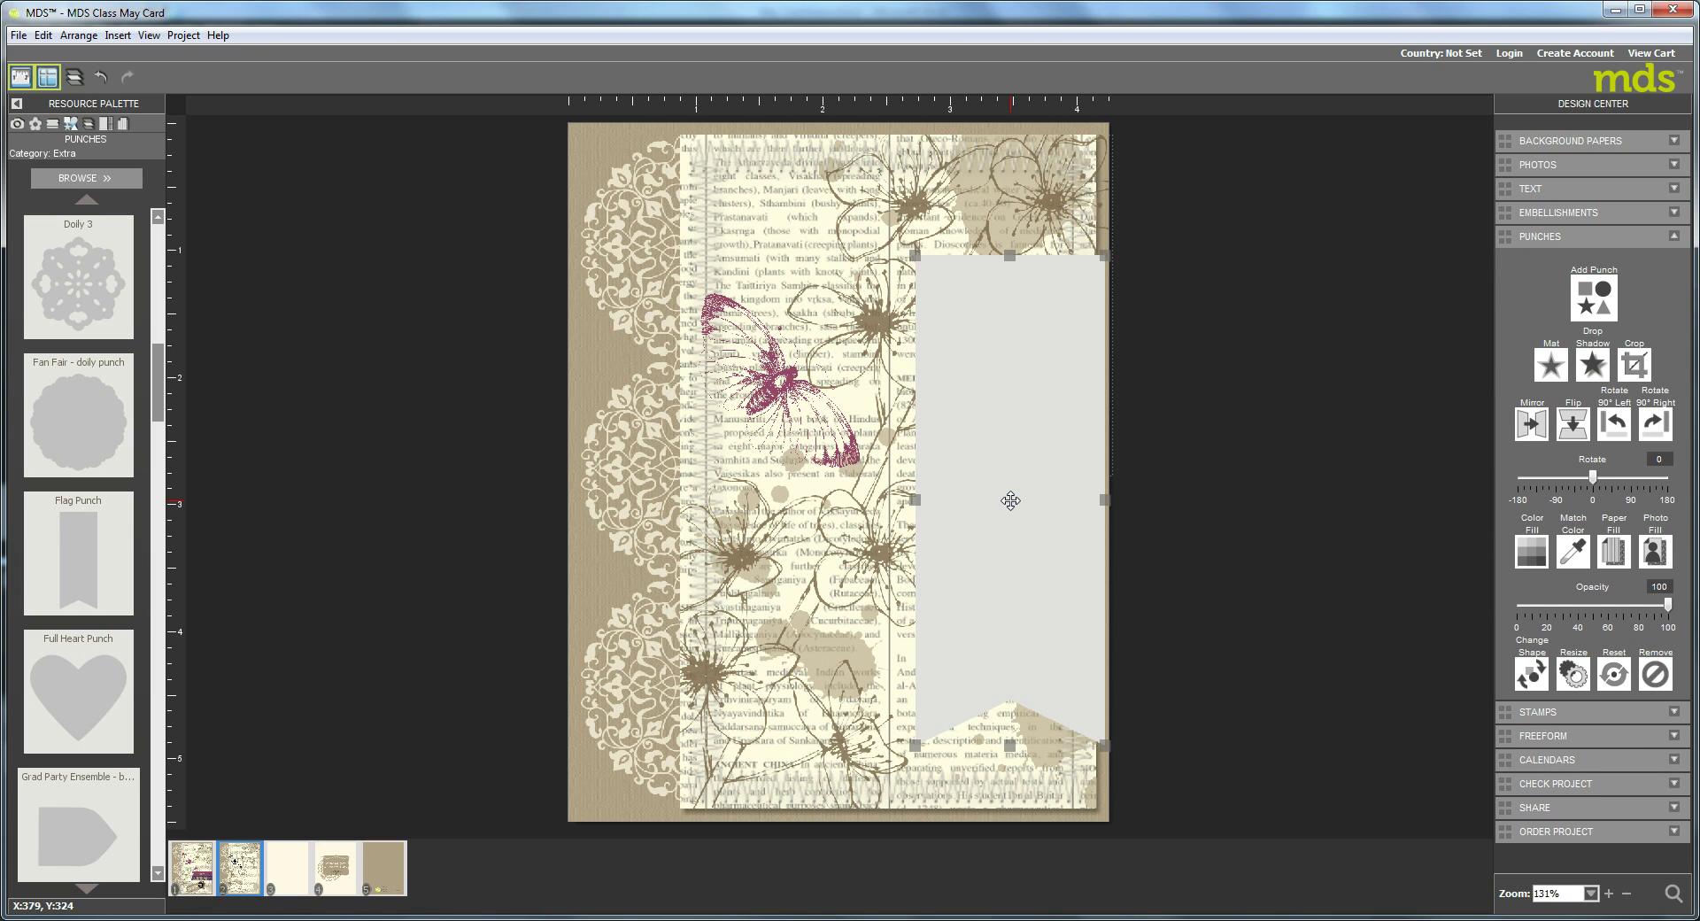
Rotate the flag punch 90° clockwise, shrink it to a narrow banner and place it across the page's right edge just below the butterfly.
left_click(1654, 424)
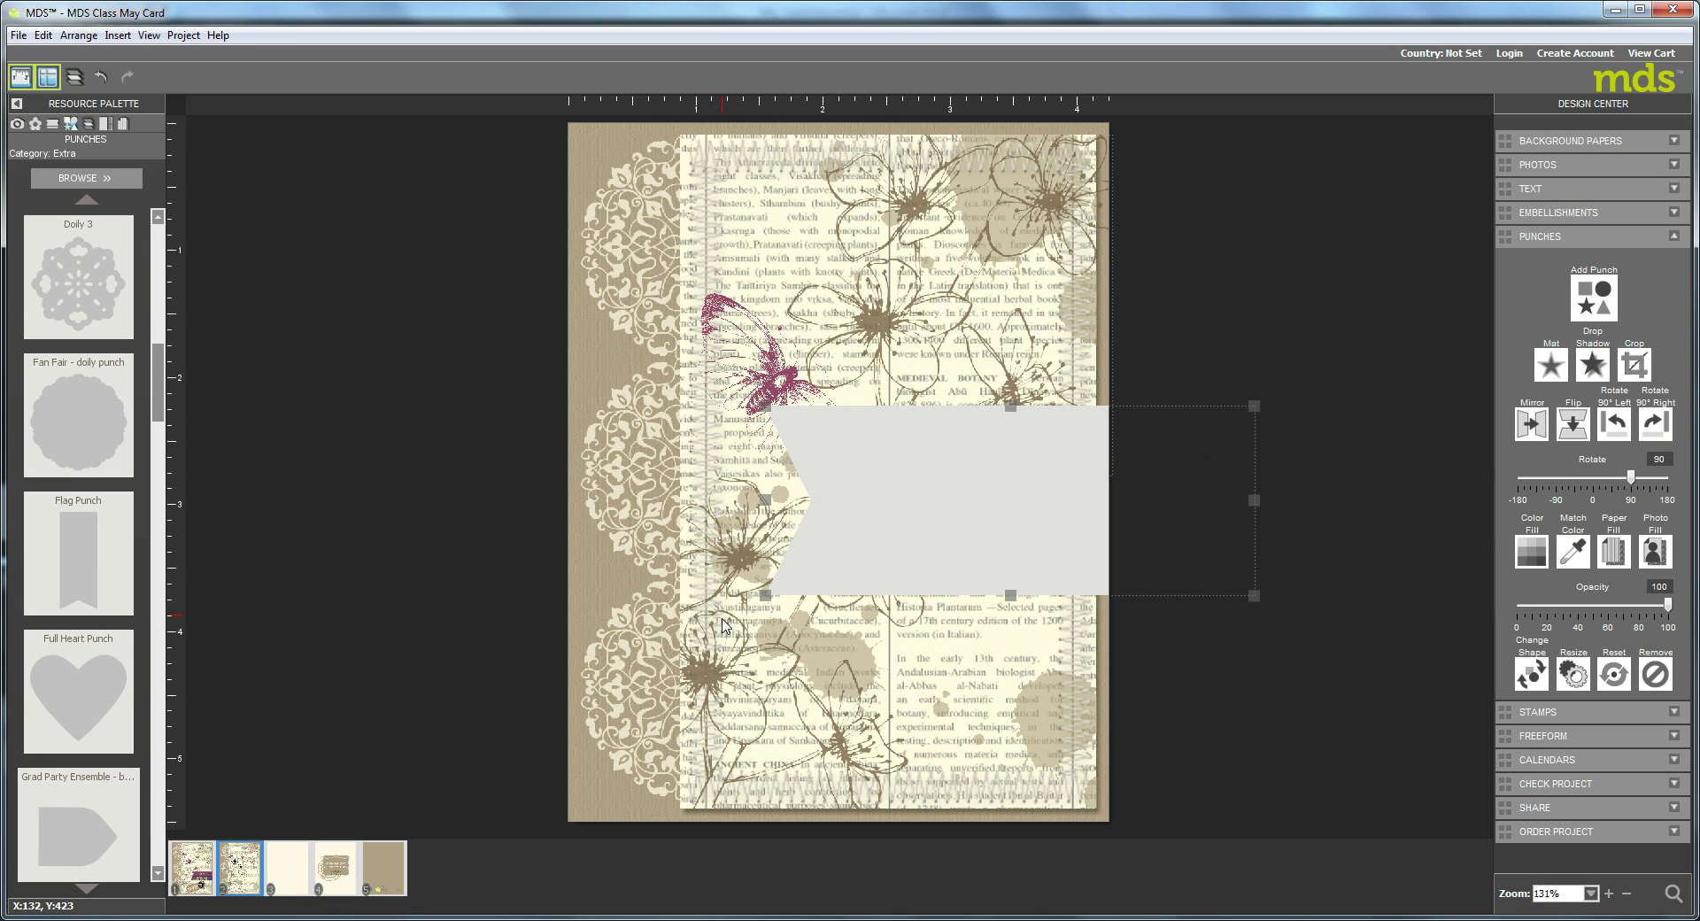
left_click_drag(766, 594, 955, 475)
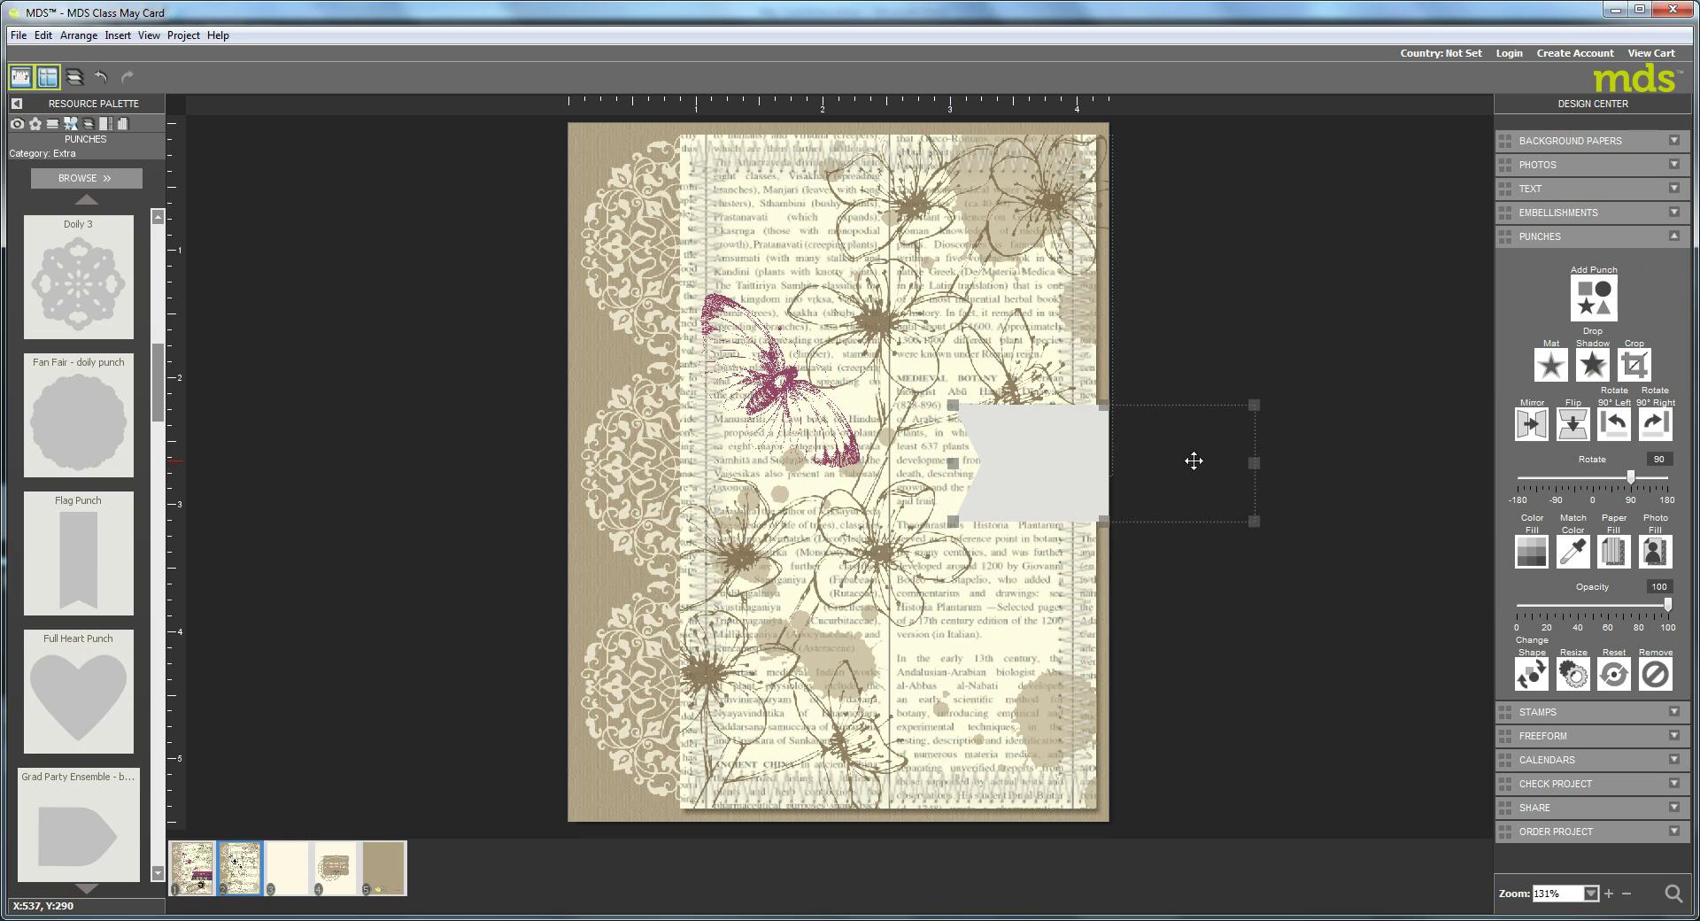
left_click_drag(1194, 460, 1003, 535)
left_click_drag(871, 503, 852, 504)
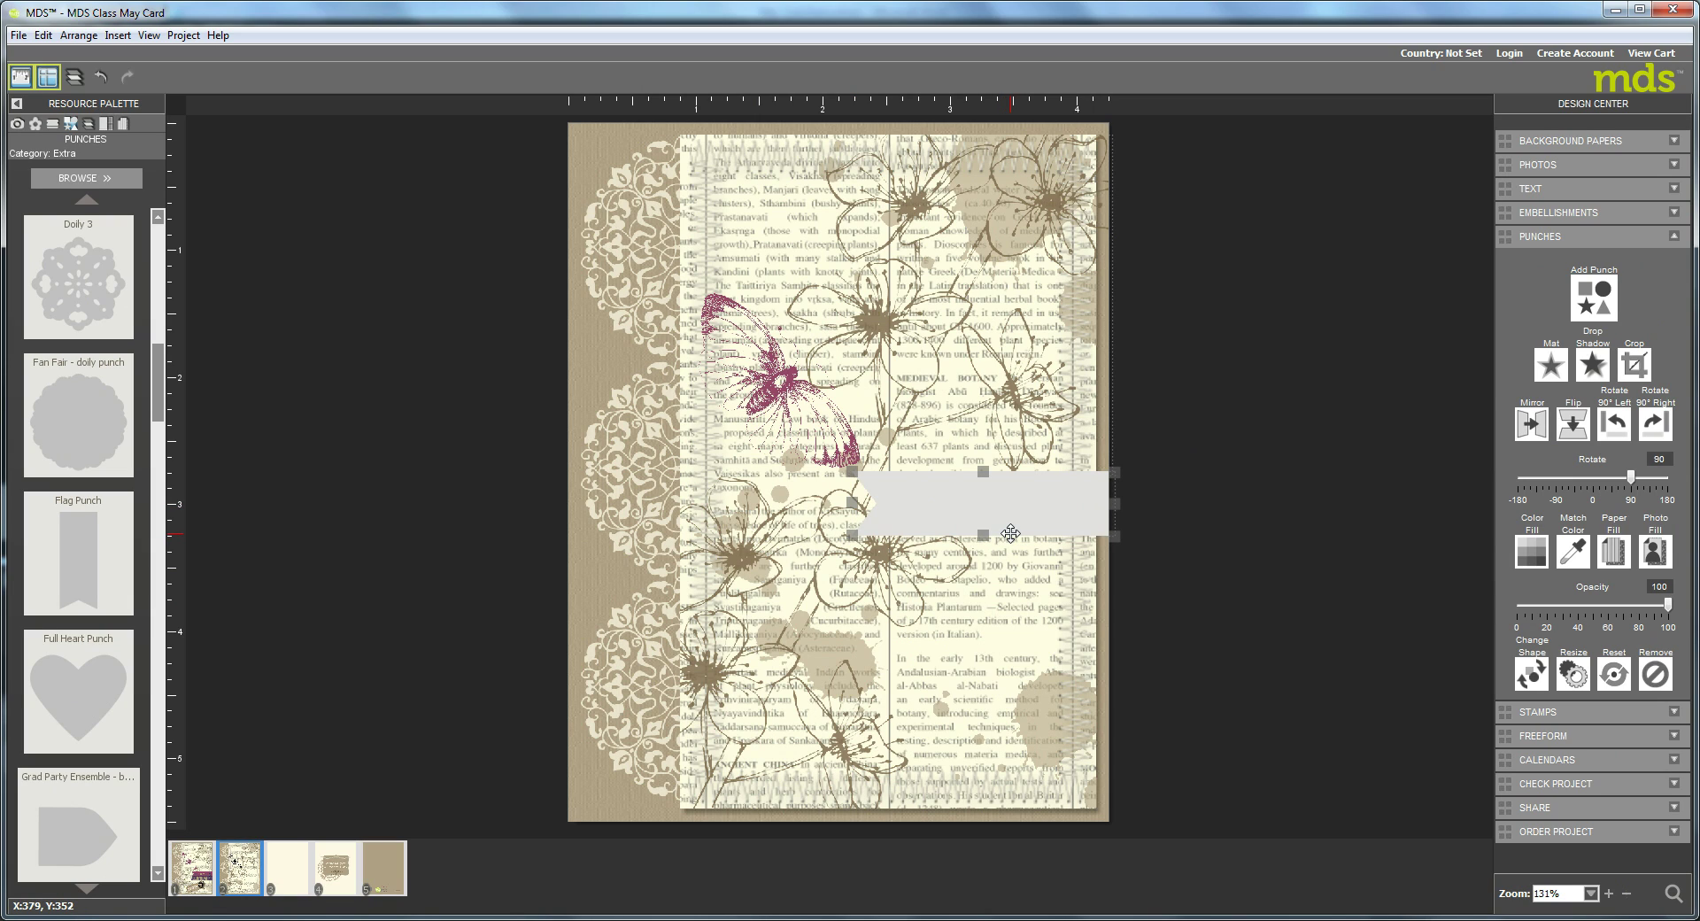
left_click(1610, 554)
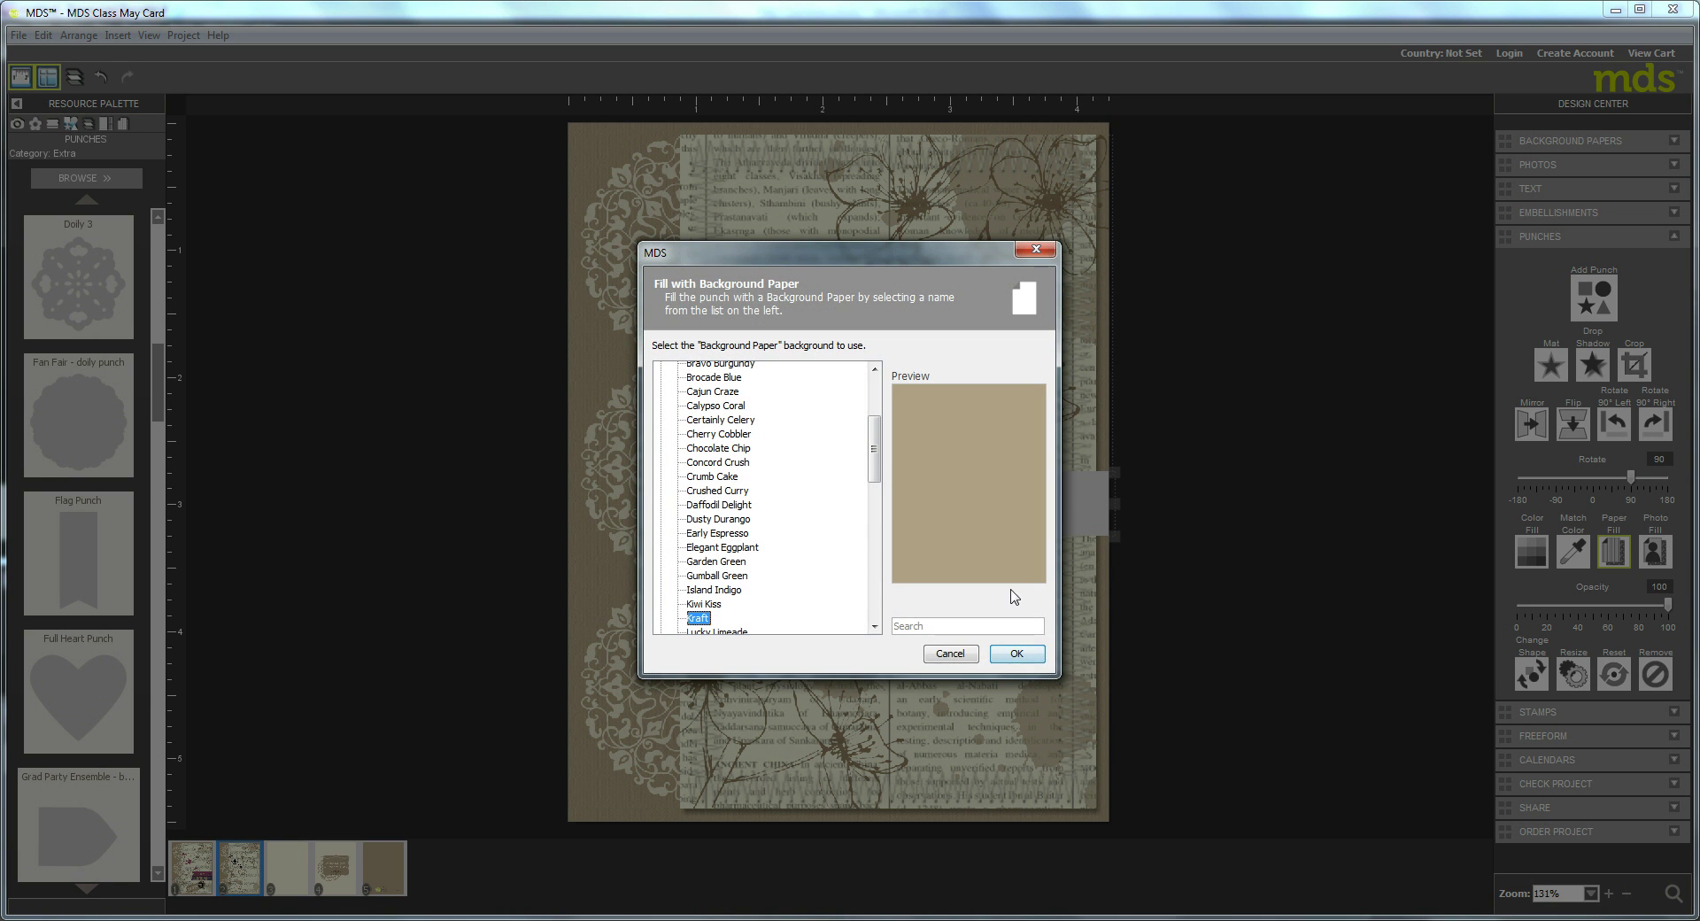
left_click(949, 654)
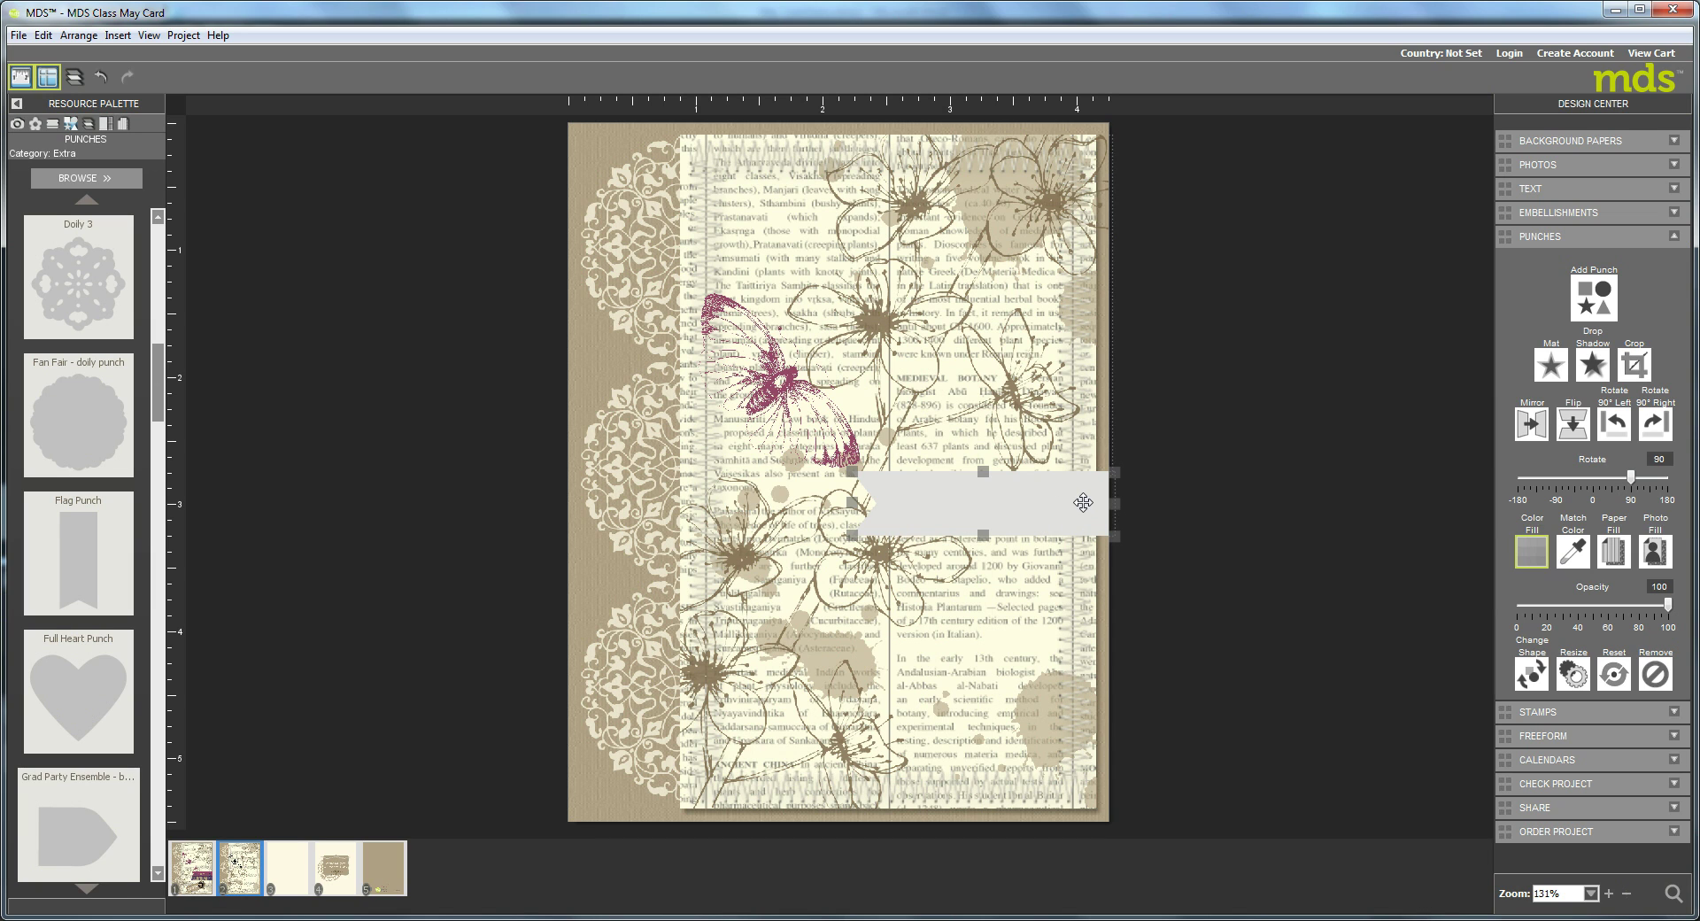
Fill the flag punch with the raspberry plum shade from the Stampin' Up! Colors palette and give it a drop shadow.
double_click(1086, 501)
left_click(835, 401)
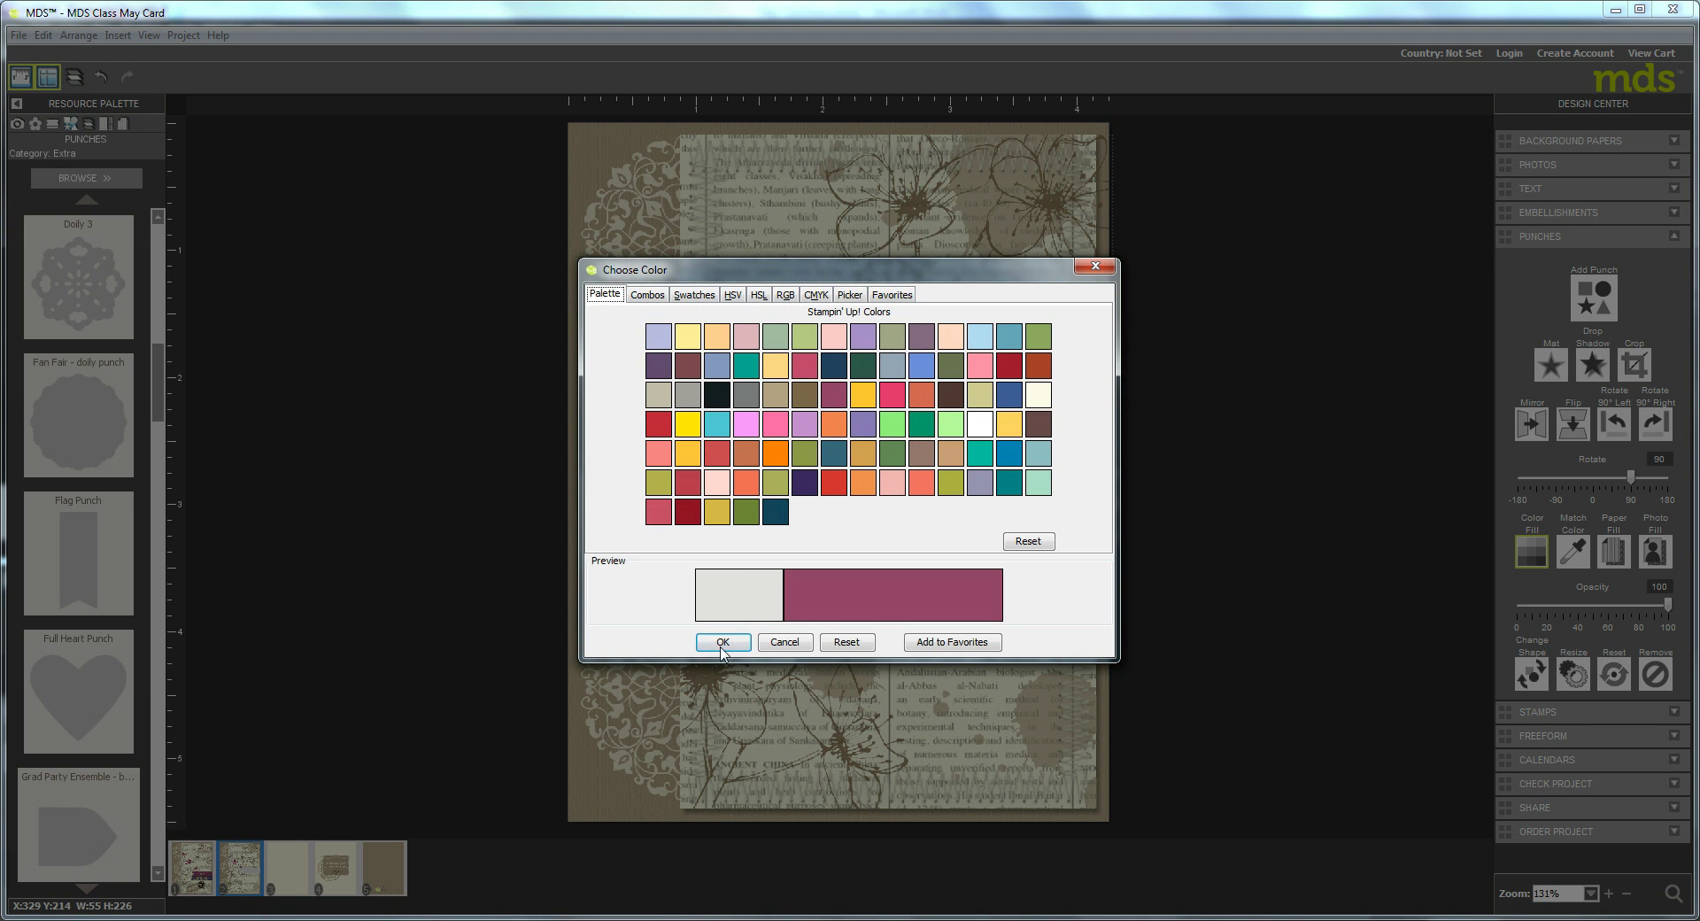
left_click(723, 642)
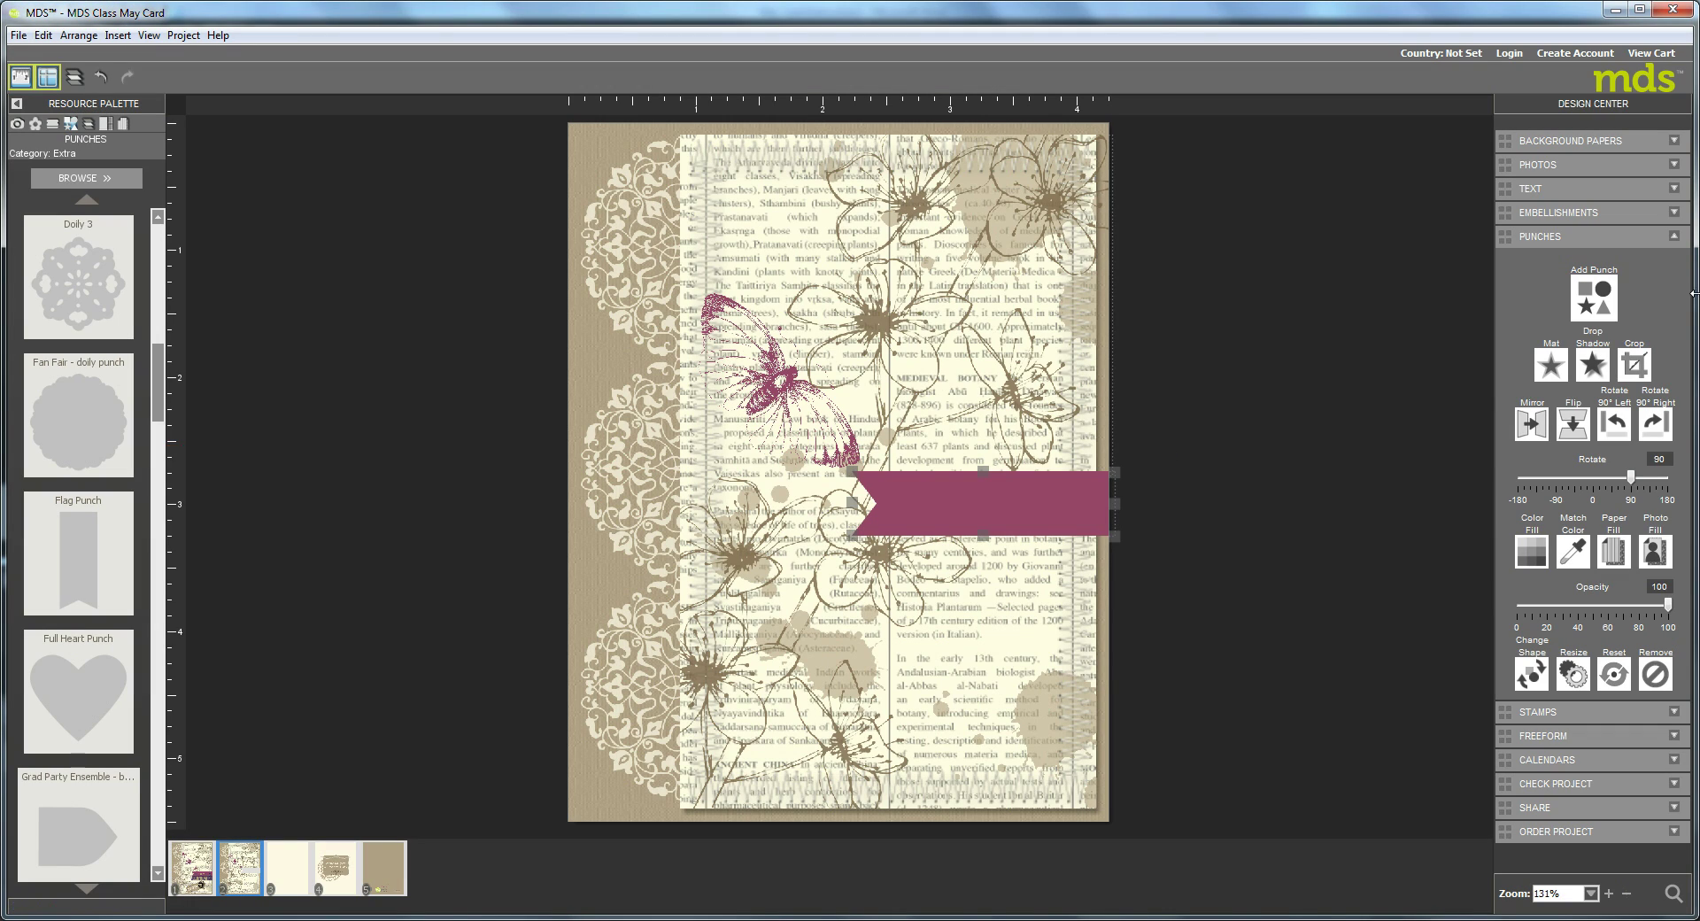
left_click(1592, 364)
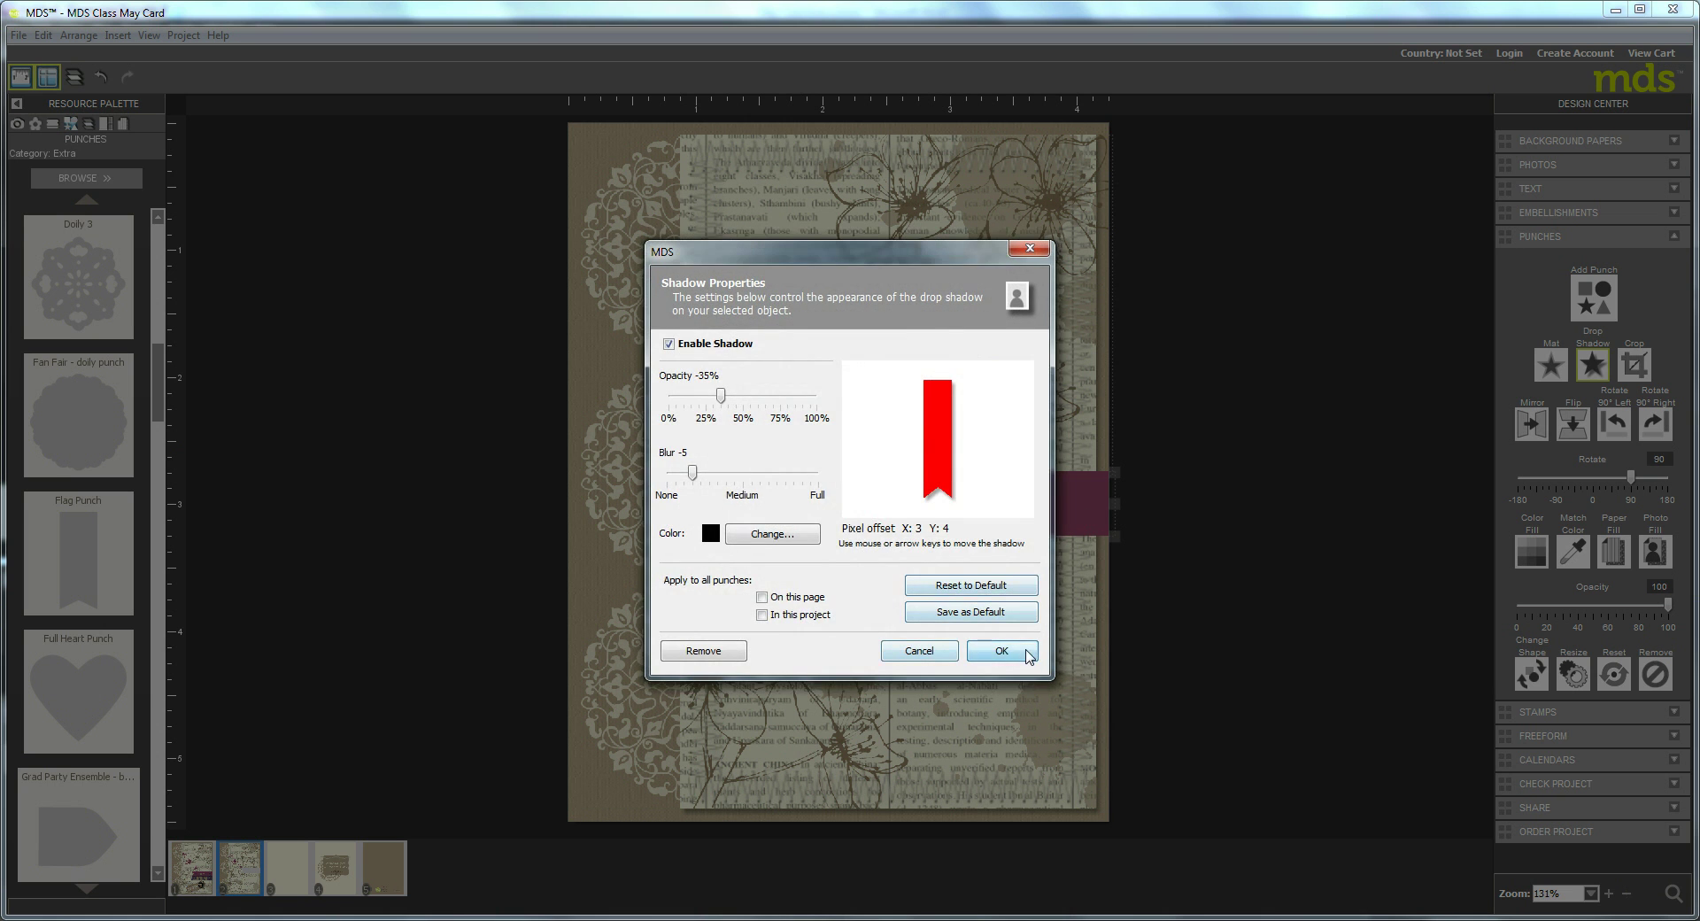
left_click(1026, 652)
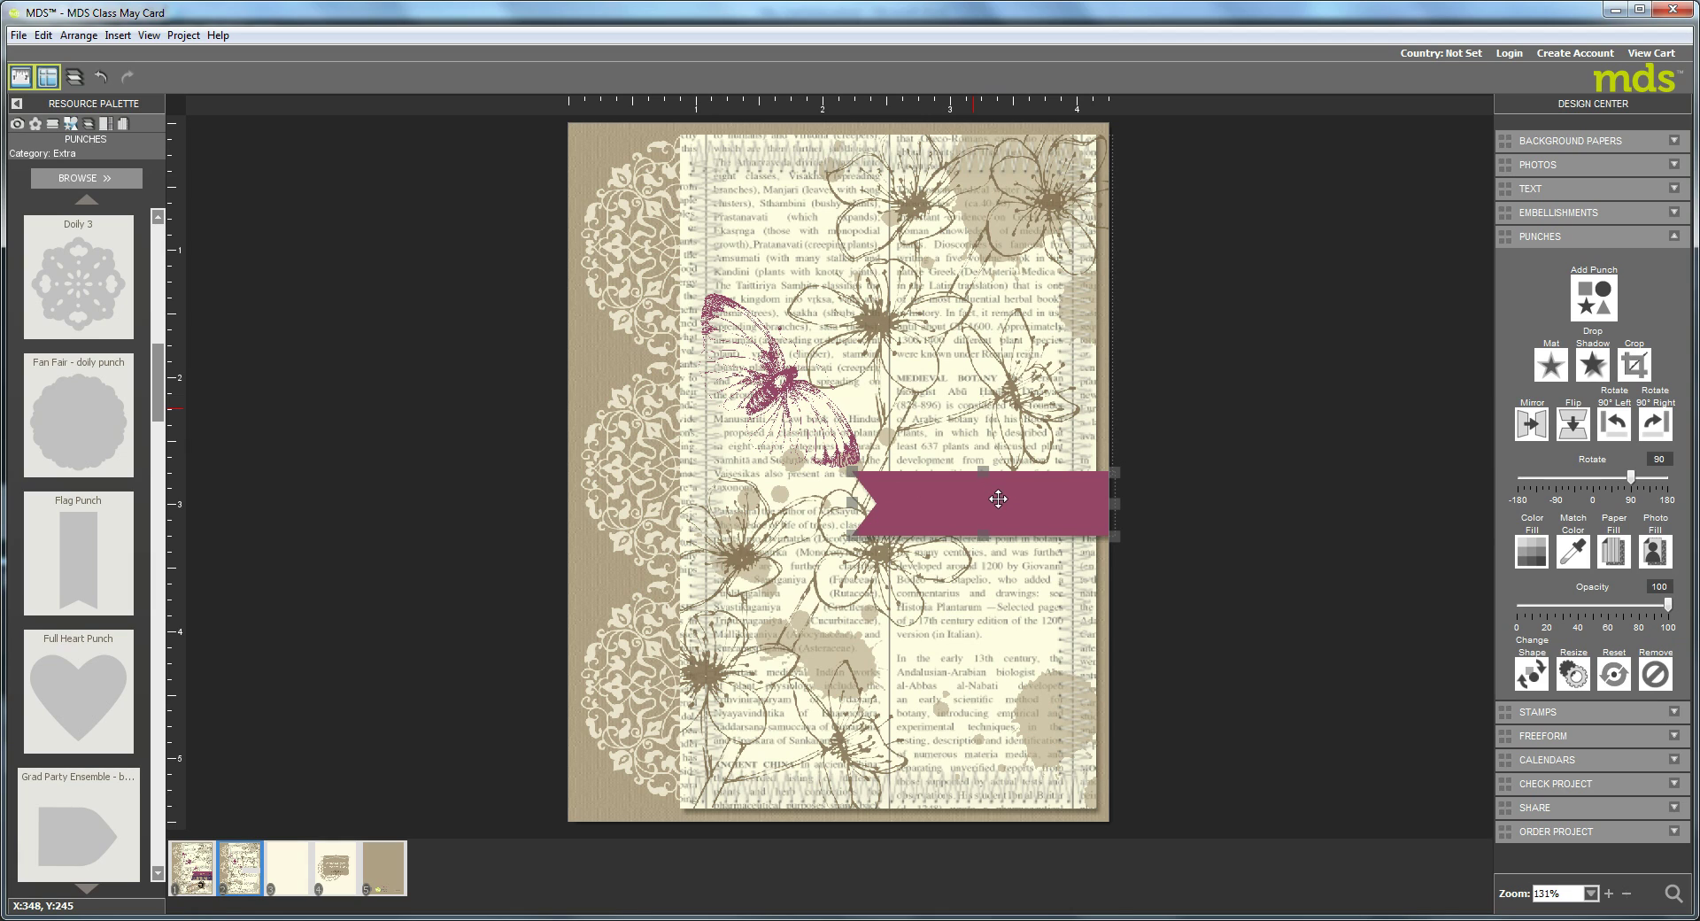
Duplicate the plum flag just below the original and crop the copy to its full-width lower half.
left_click_drag(986, 497, 972, 589)
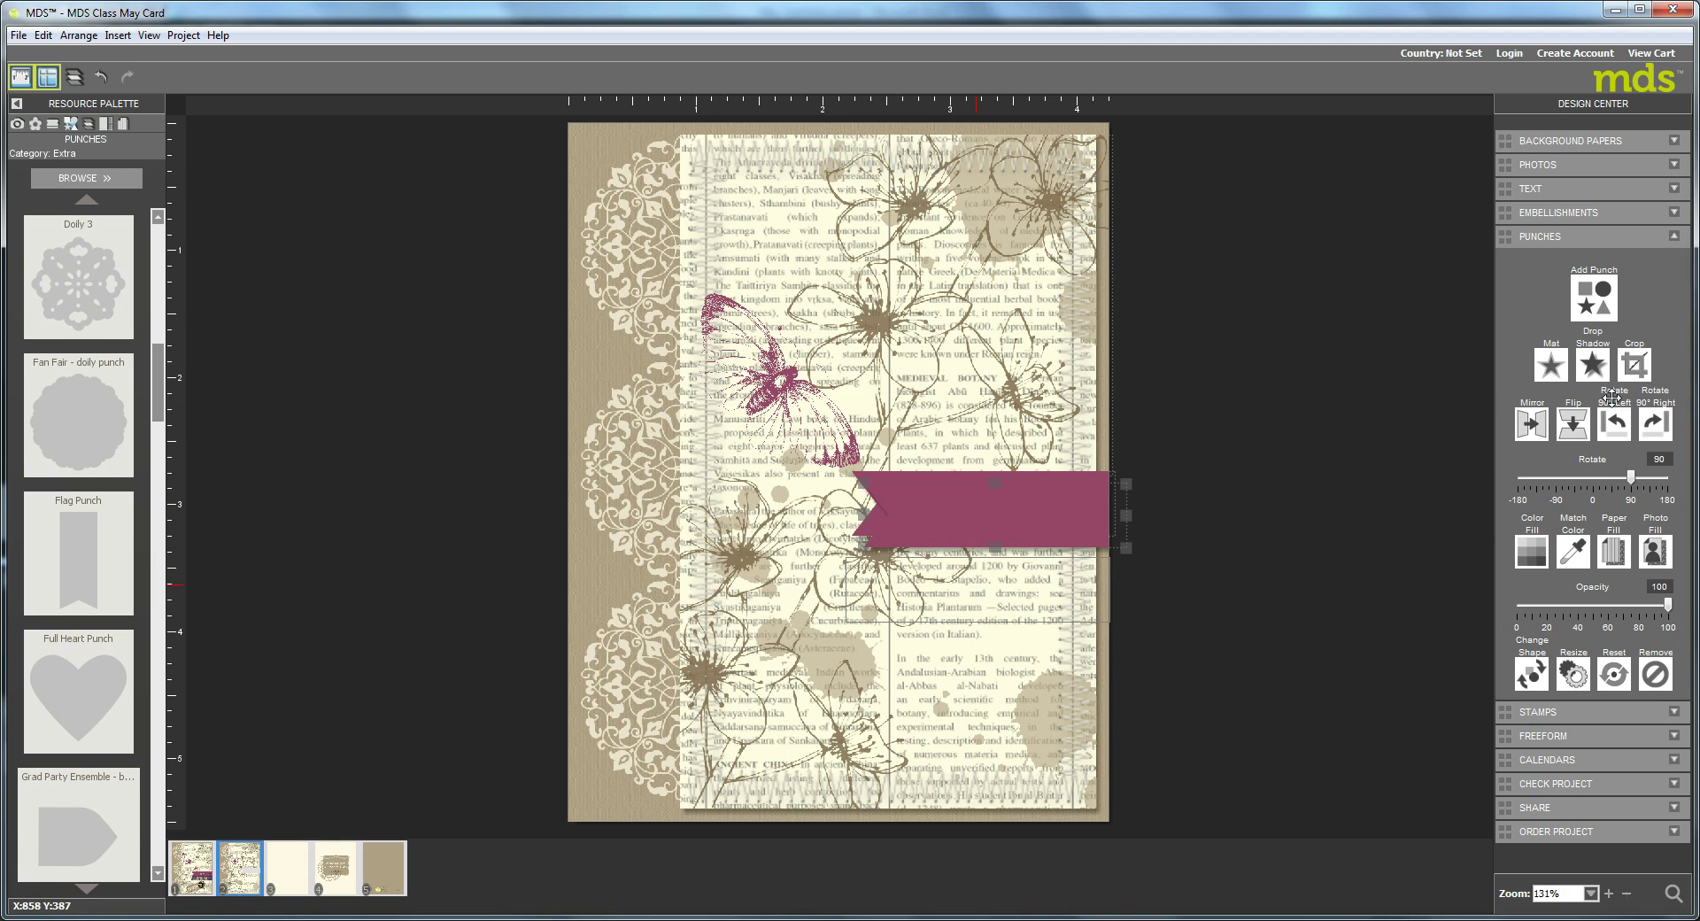
left_click(1634, 363)
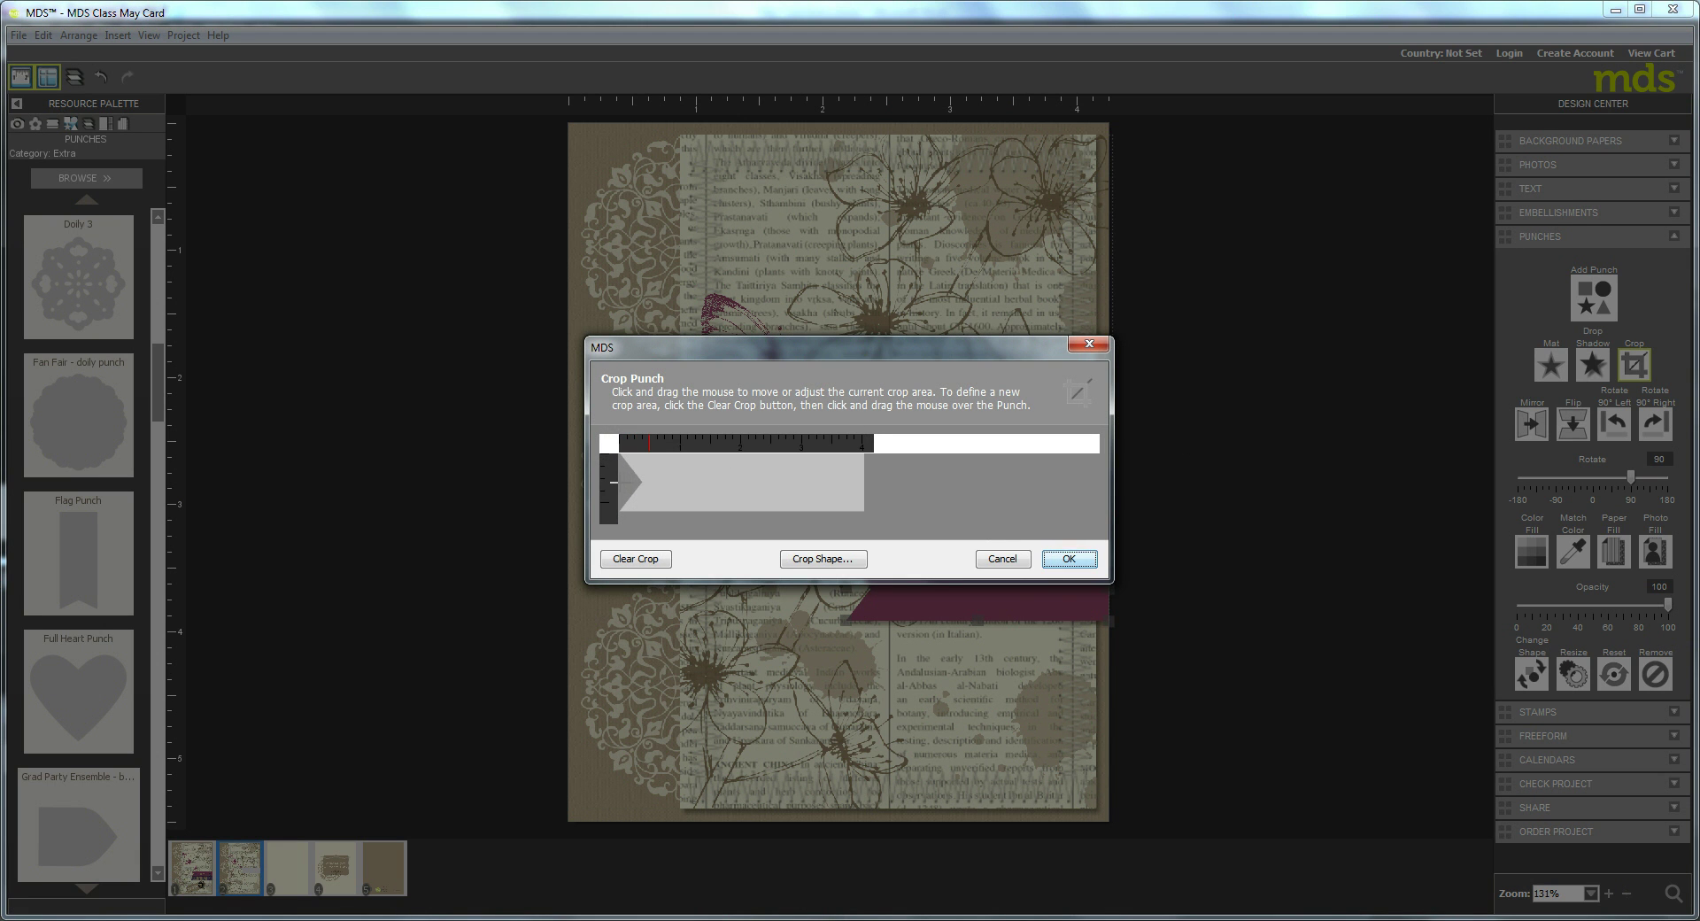
left_click_drag(621, 482, 920, 543)
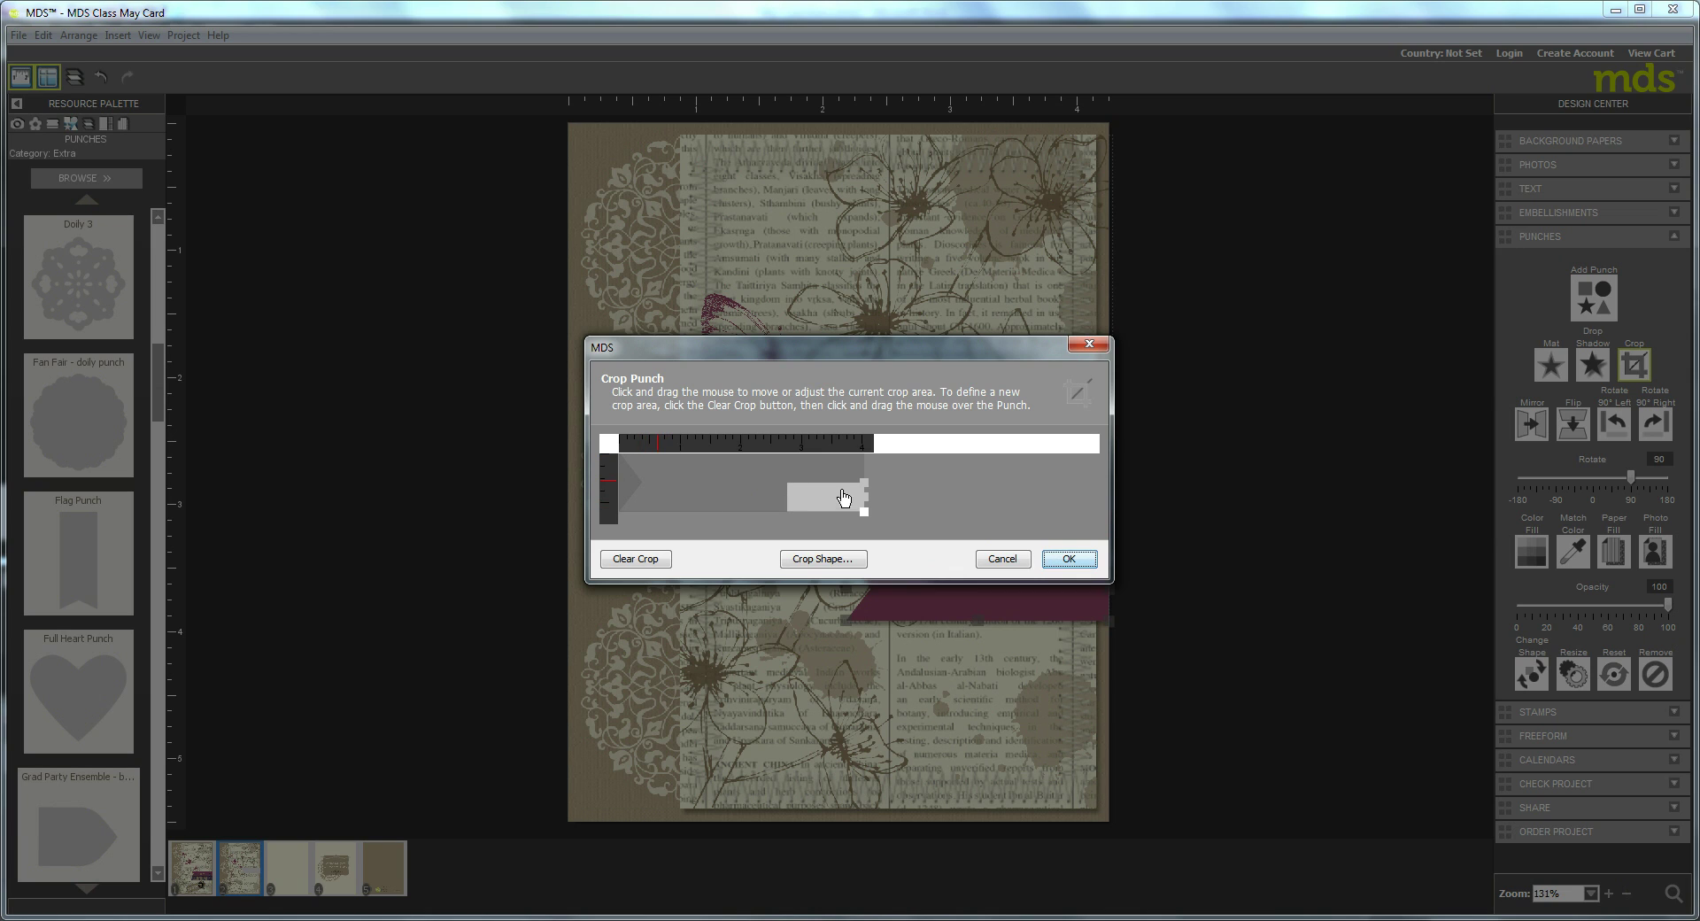
left_click_drag(836, 503, 665, 500)
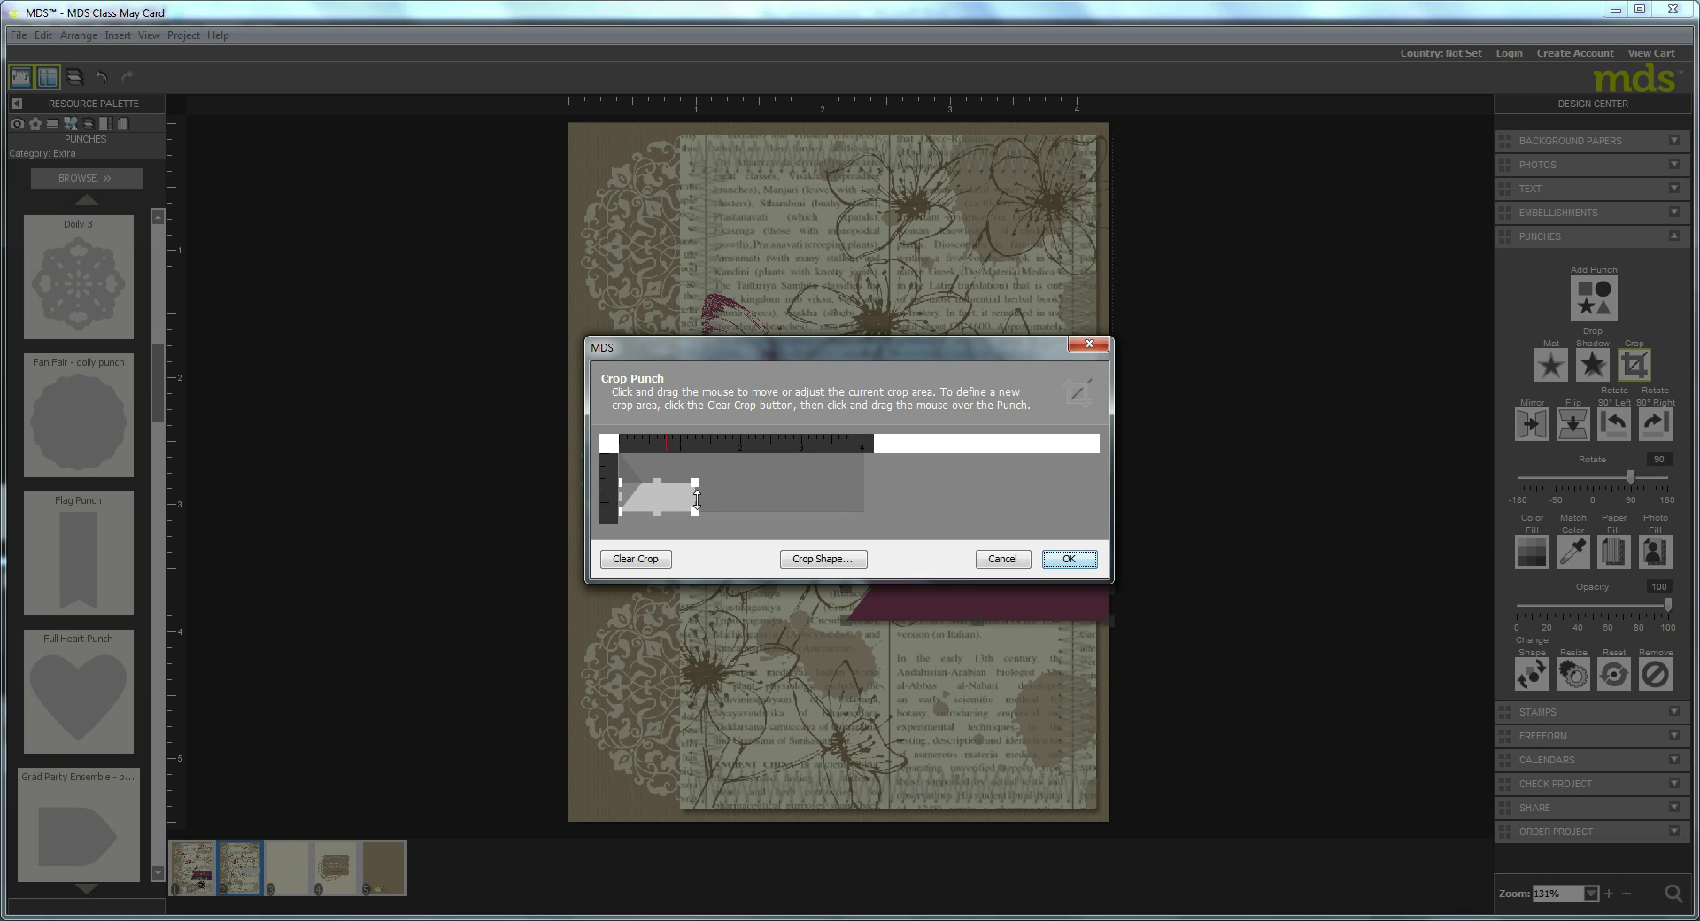
left_click_drag(697, 501, 864, 500)
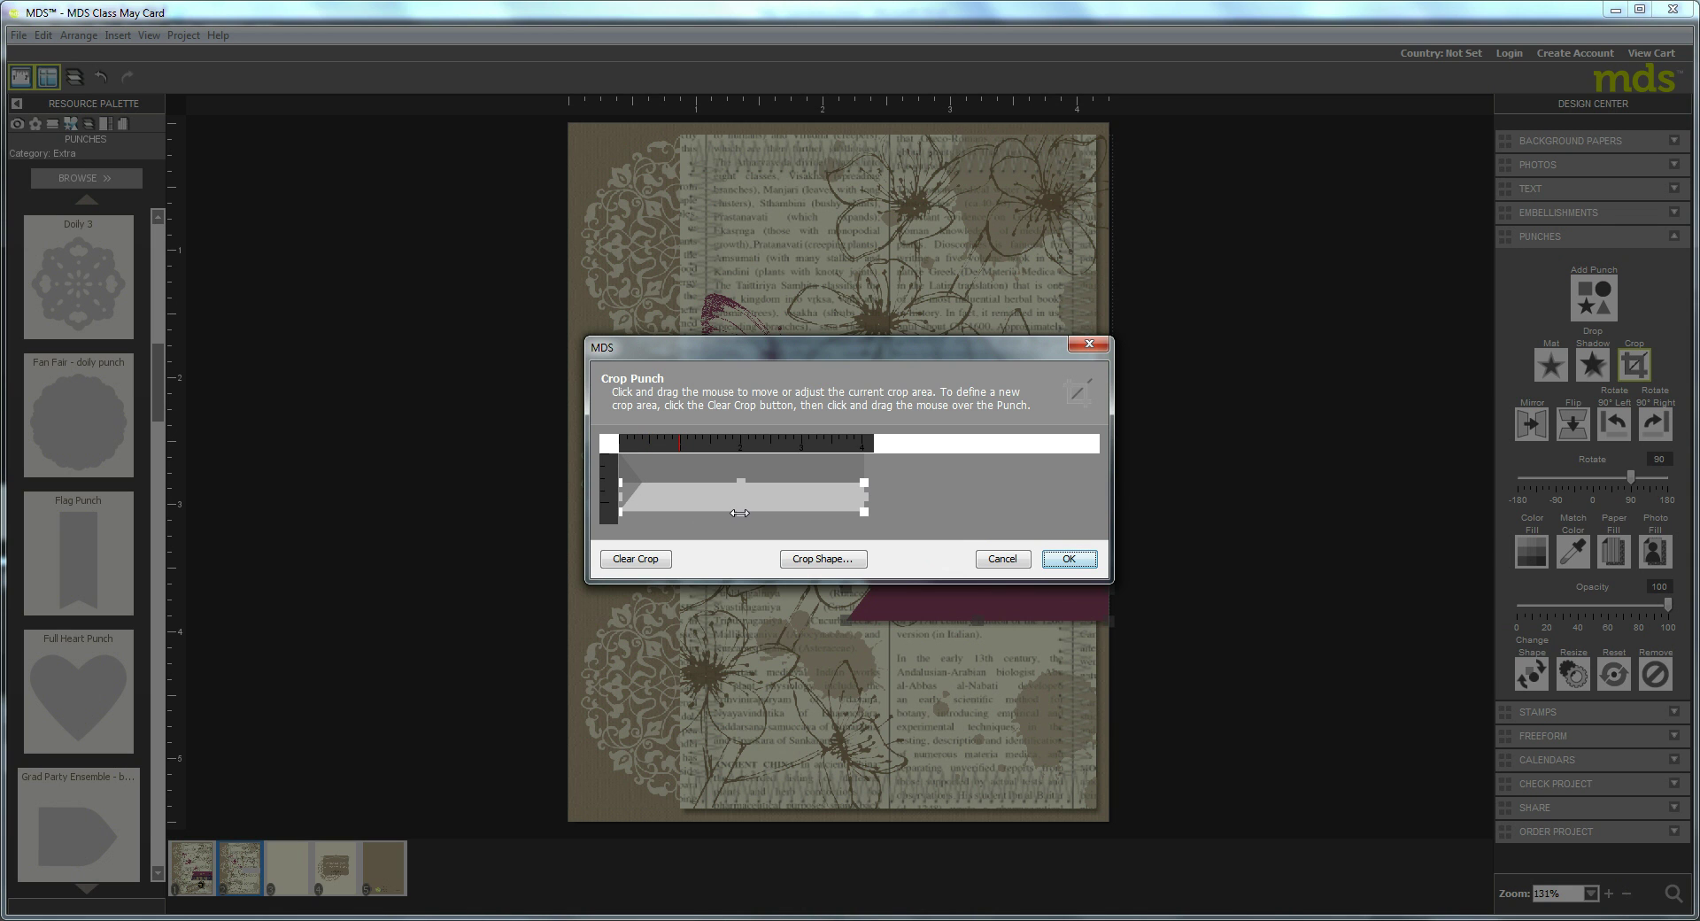
left_click(1069, 559)
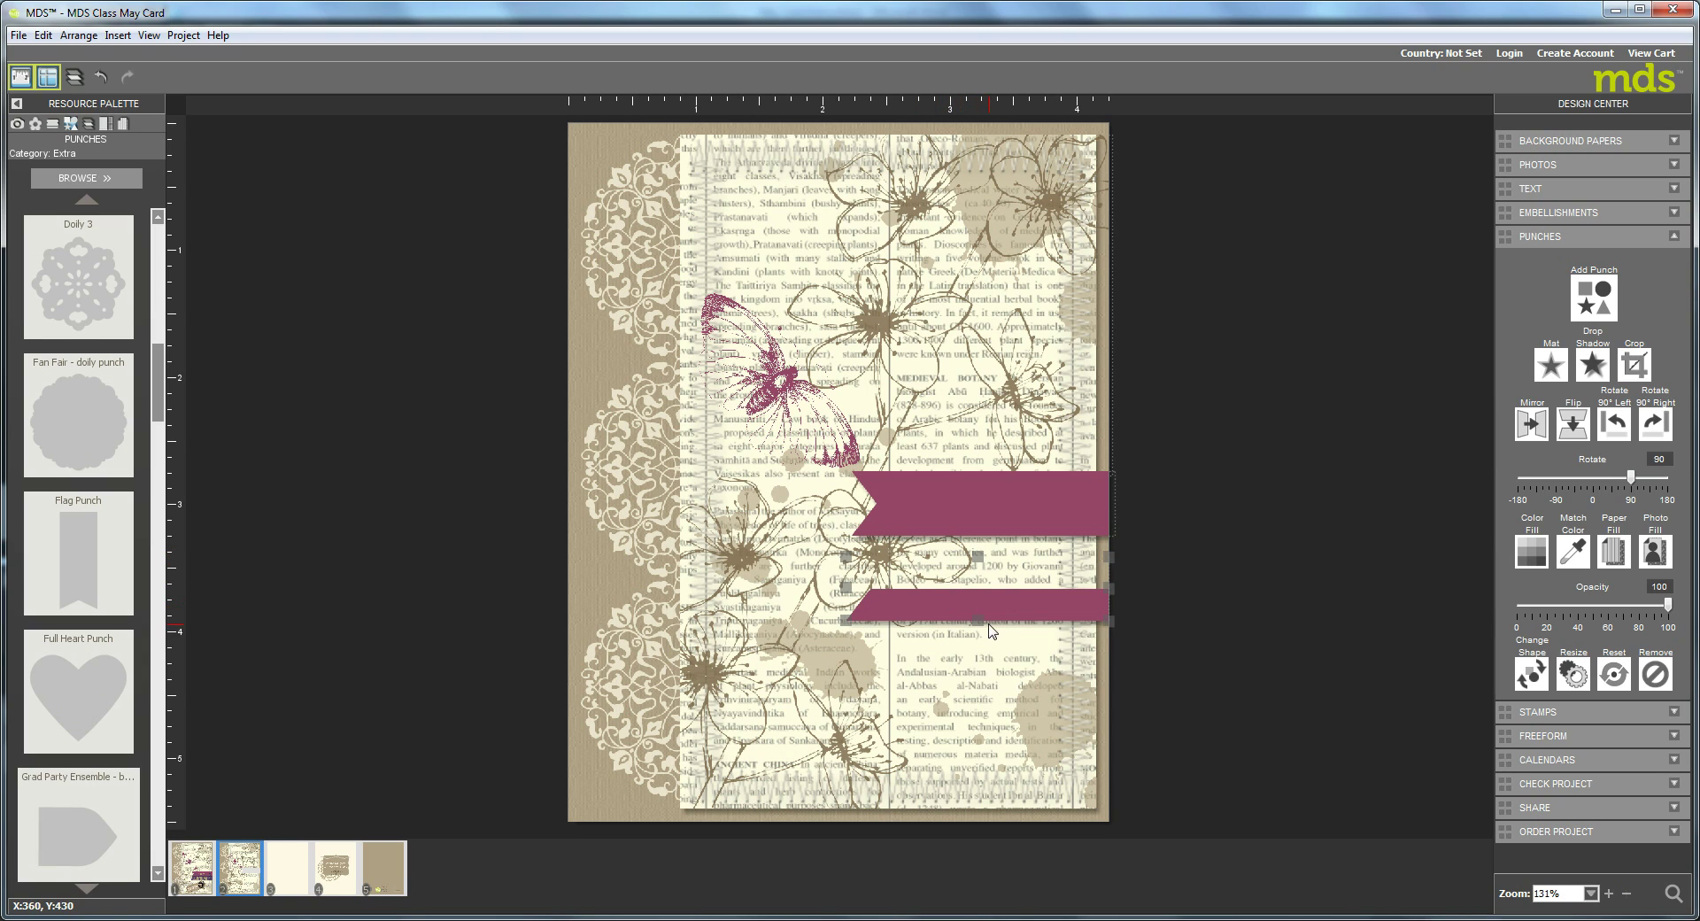
Enlarge the cropped flag, align it at the page's right edge beneath the first flag, and send it backward one layer.
mouse_move(972, 606)
left_mouse_down()
mouse_move(925, 744)
mouse_move(930, 567)
mouse_move(951, 591)
left_mouse_up()
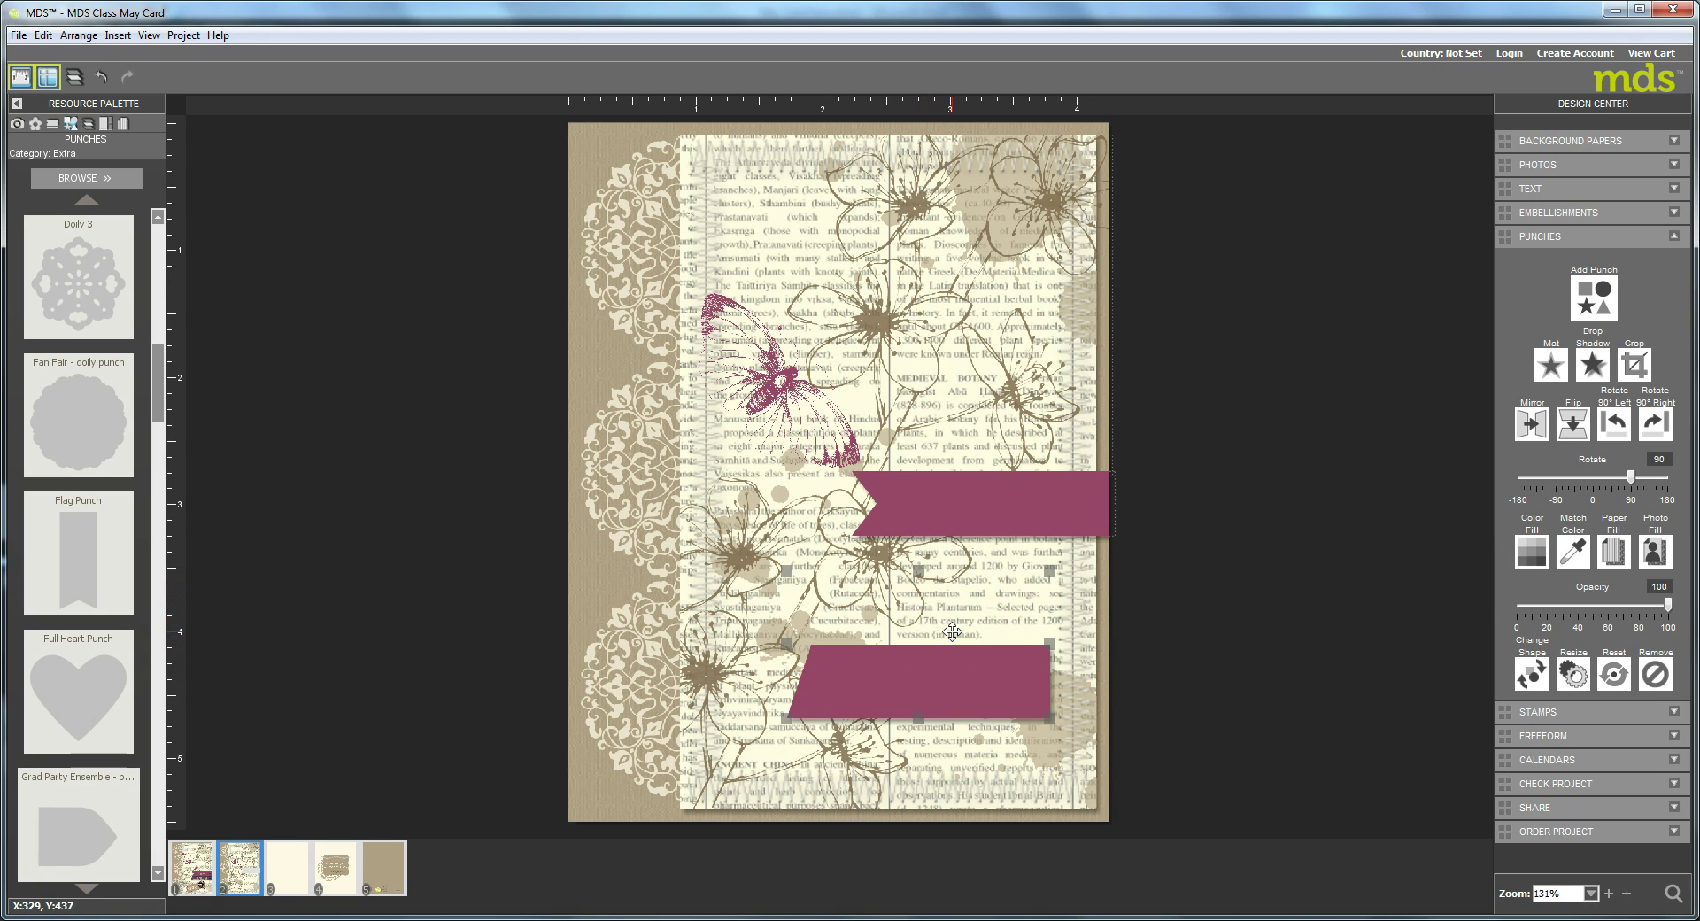
left_click_drag(955, 686, 978, 548)
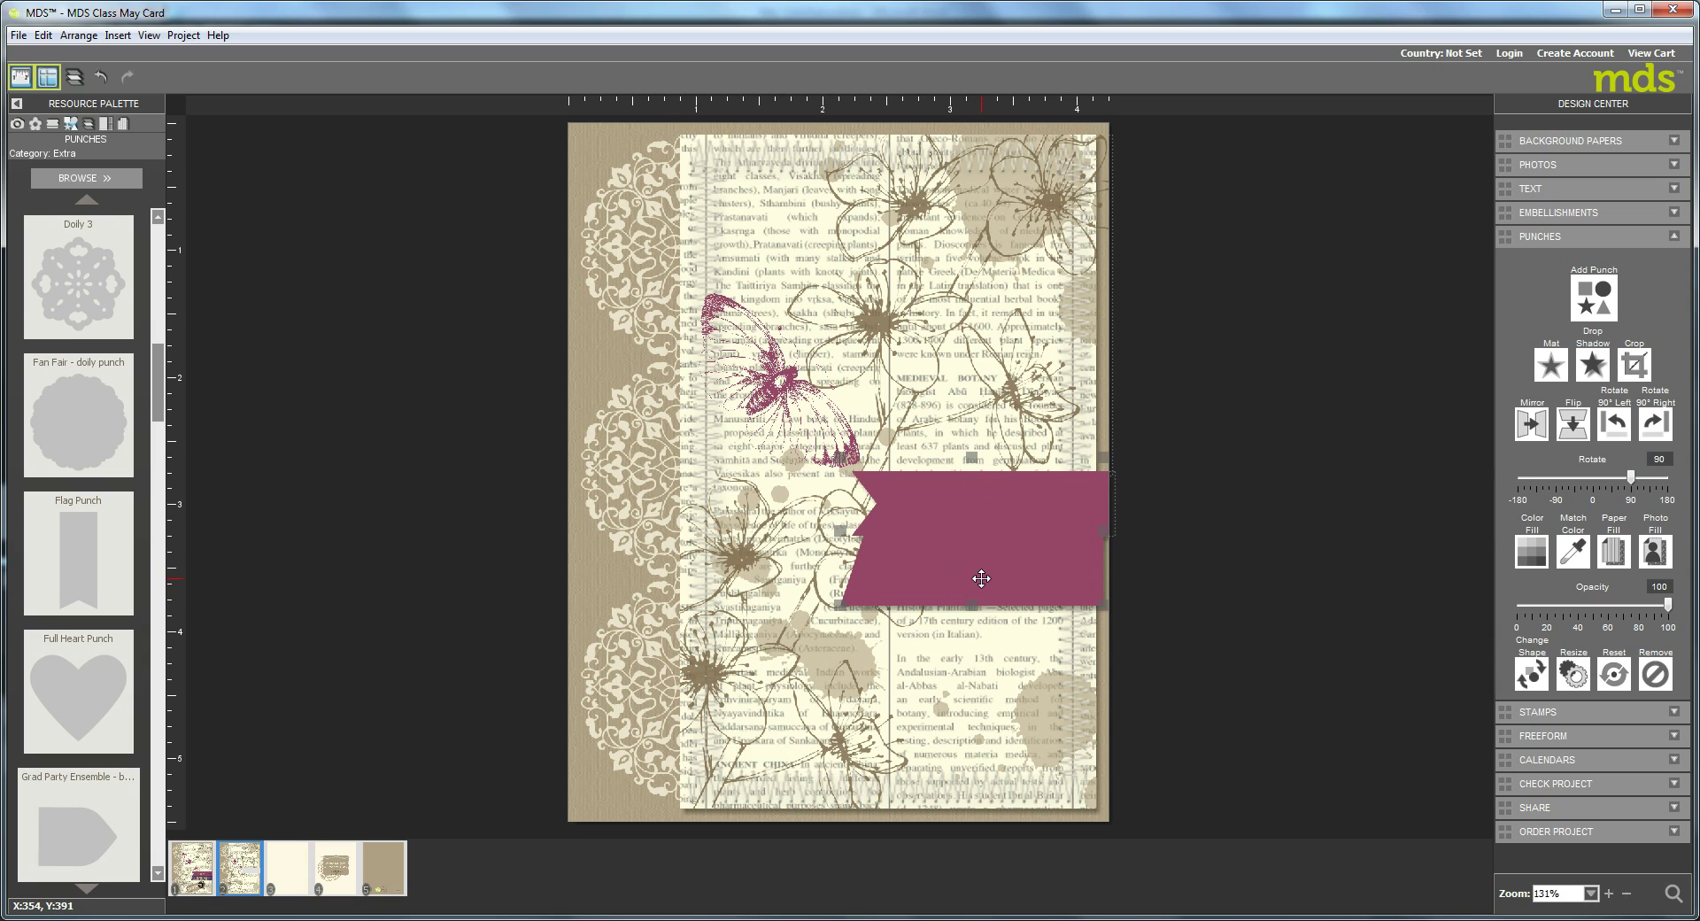
left_click_drag(981, 578, 981, 578)
key("Right")
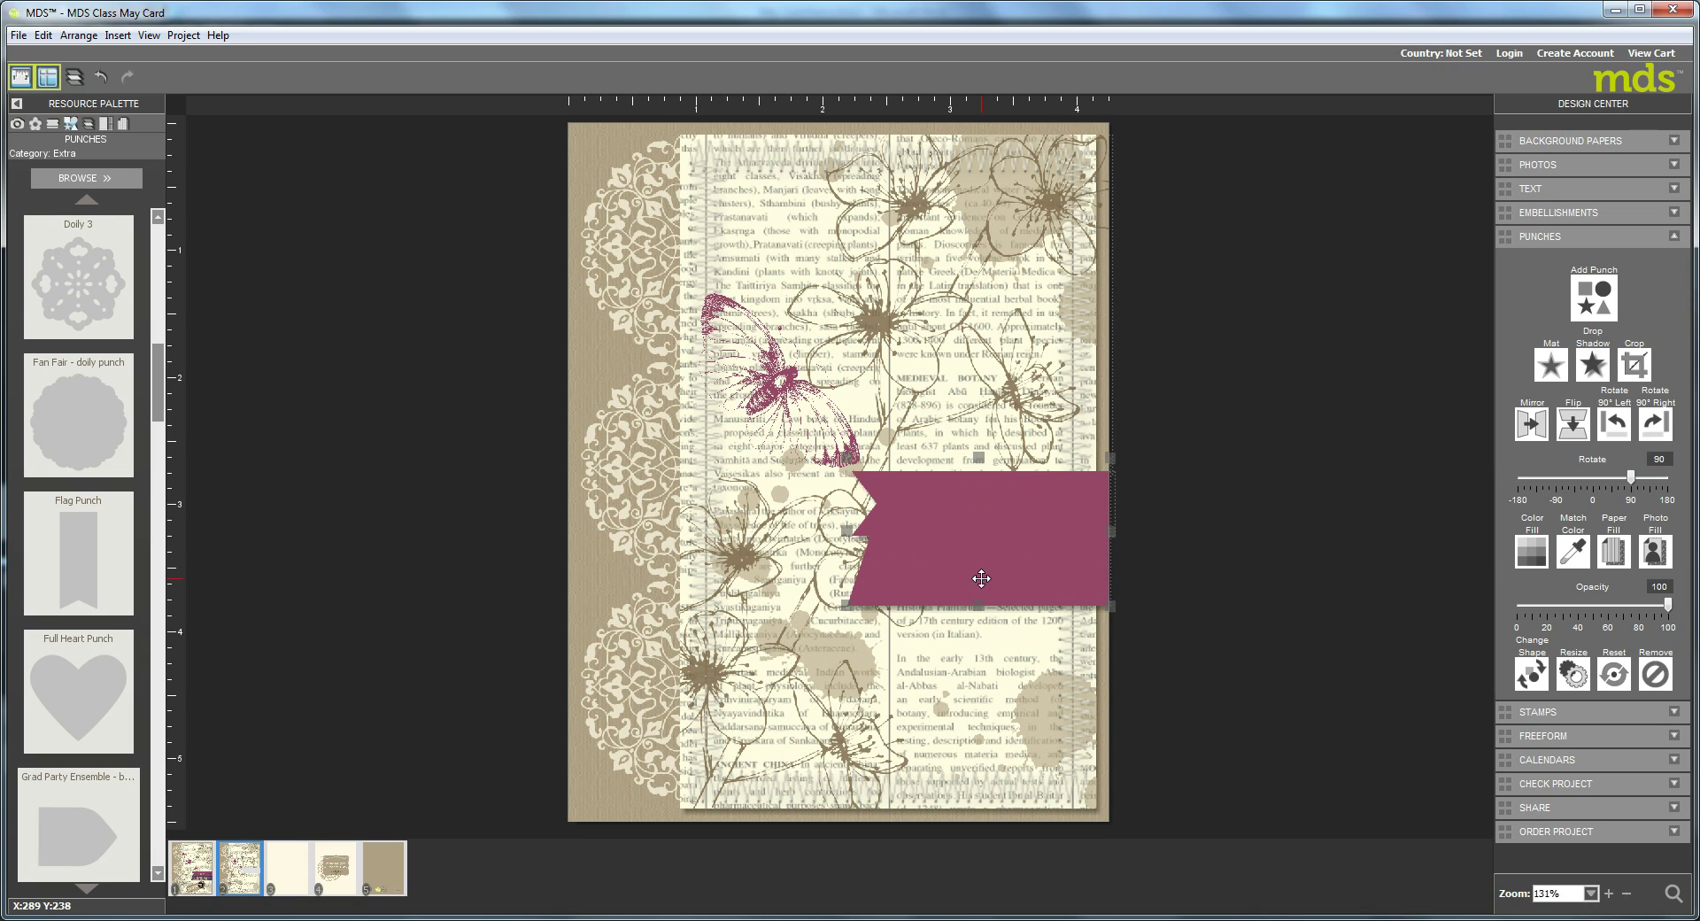
left_click(75, 78)
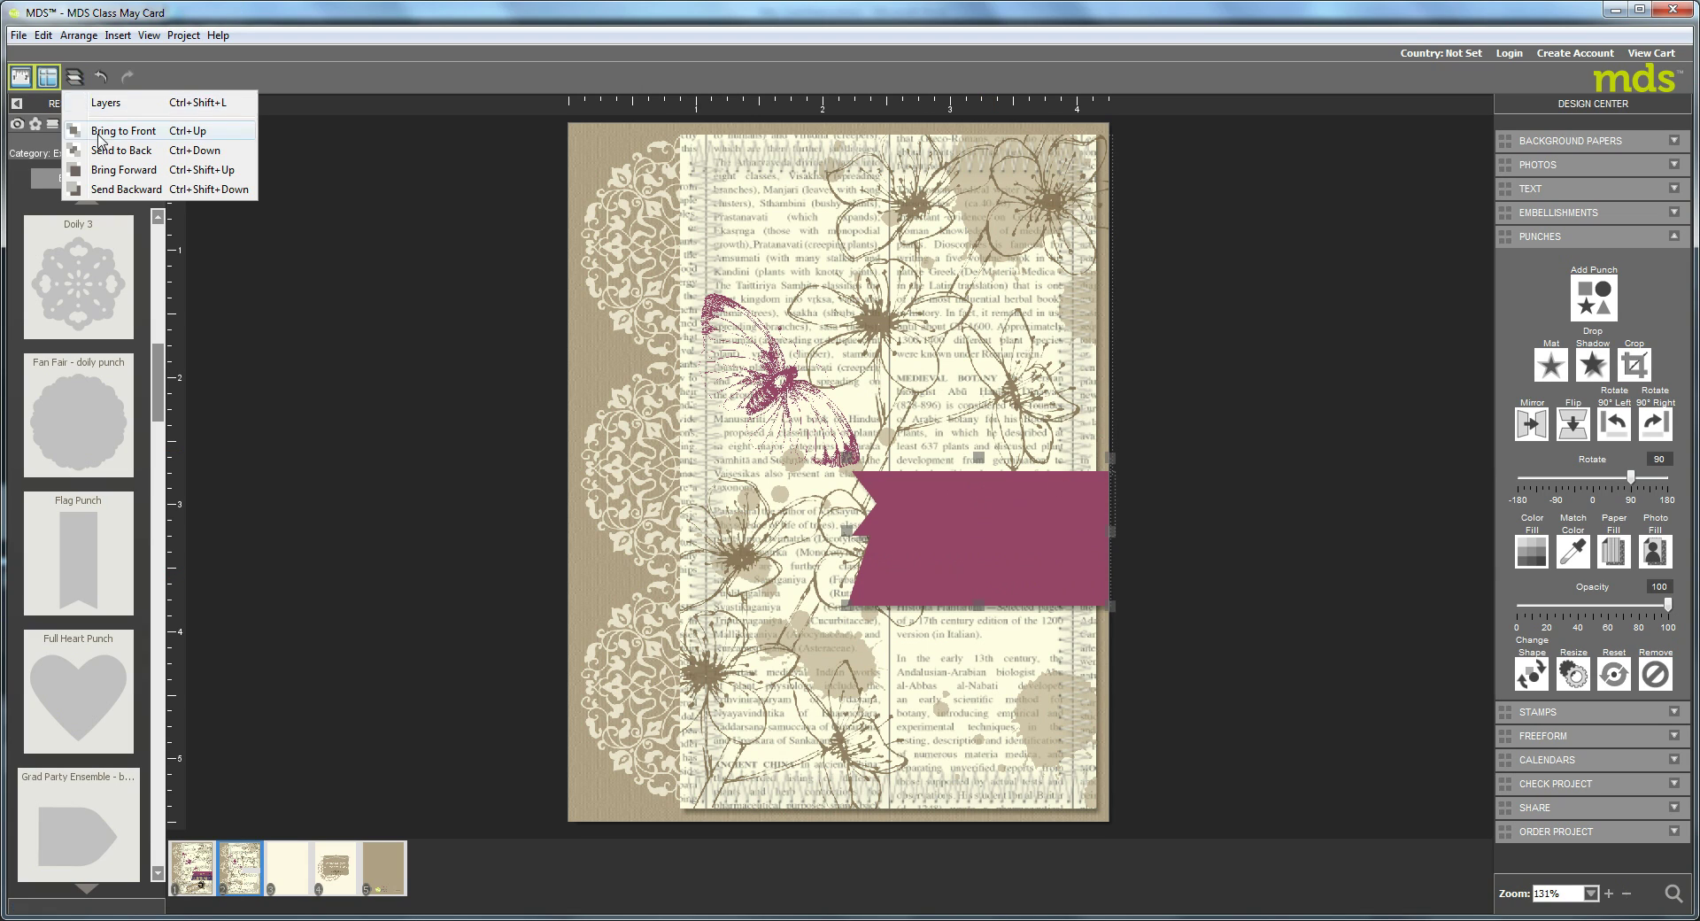
left_click(122, 190)
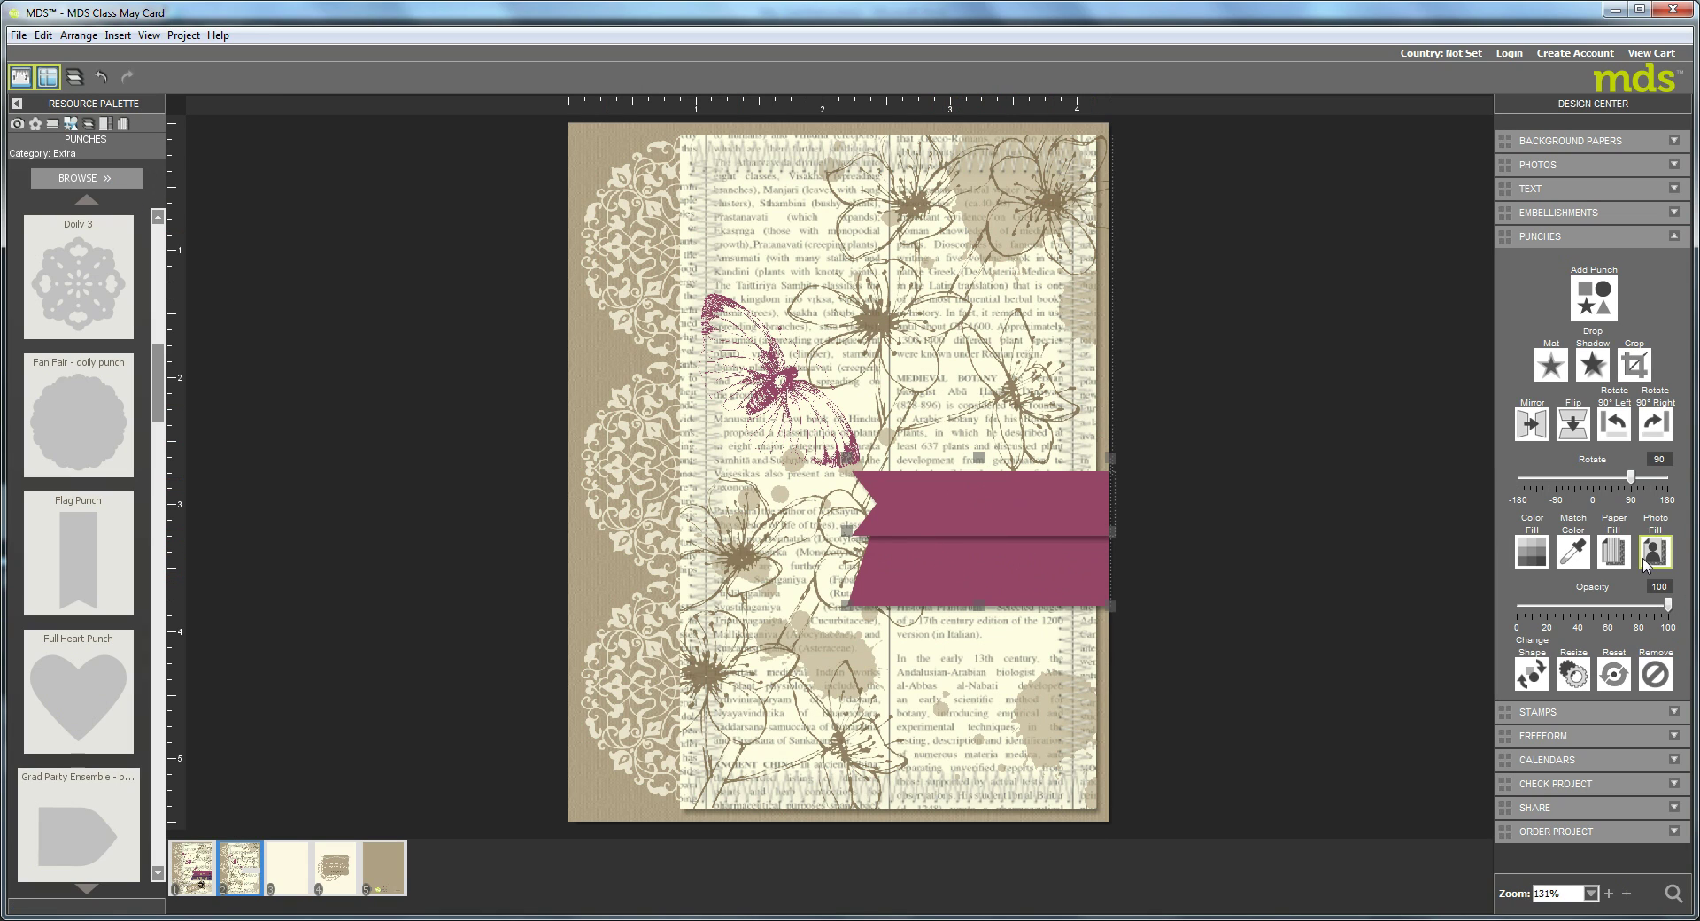
Recolor the lower flag in the dark purple shade from the Stampin' Up! Colors palette.
left_click(1530, 550)
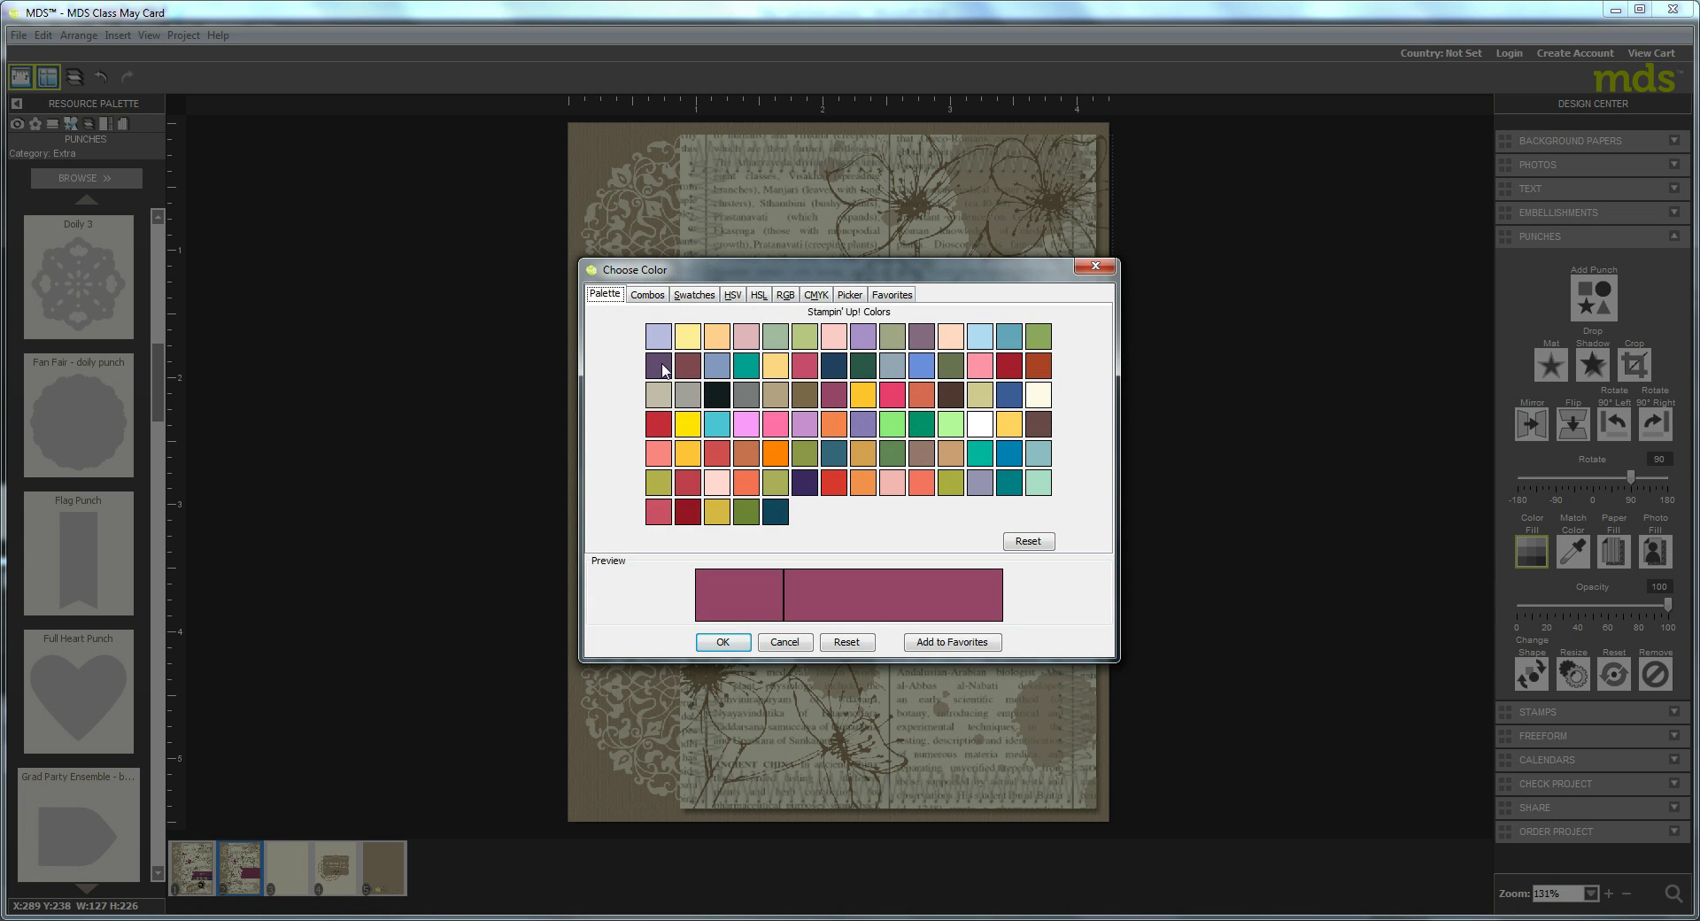
left_click(663, 370)
left_click(723, 641)
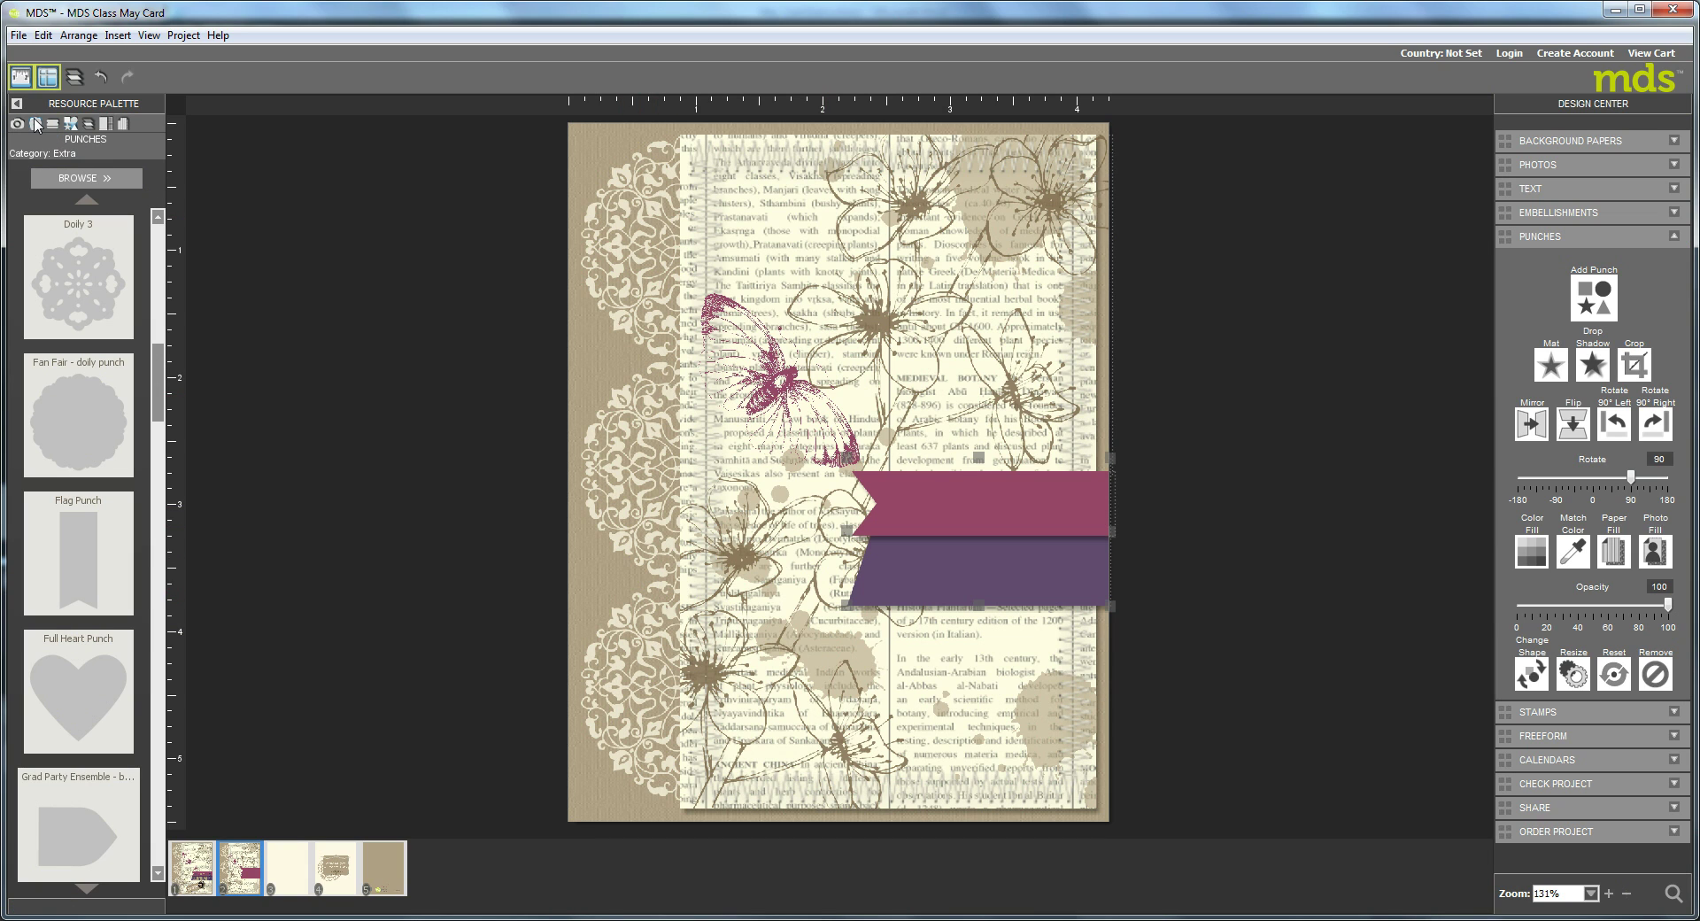
Open the Baker's Twine embellishment category and add the straight Early Espresso twine across the page below the flags.
left_click(35, 124)
left_click(106, 177)
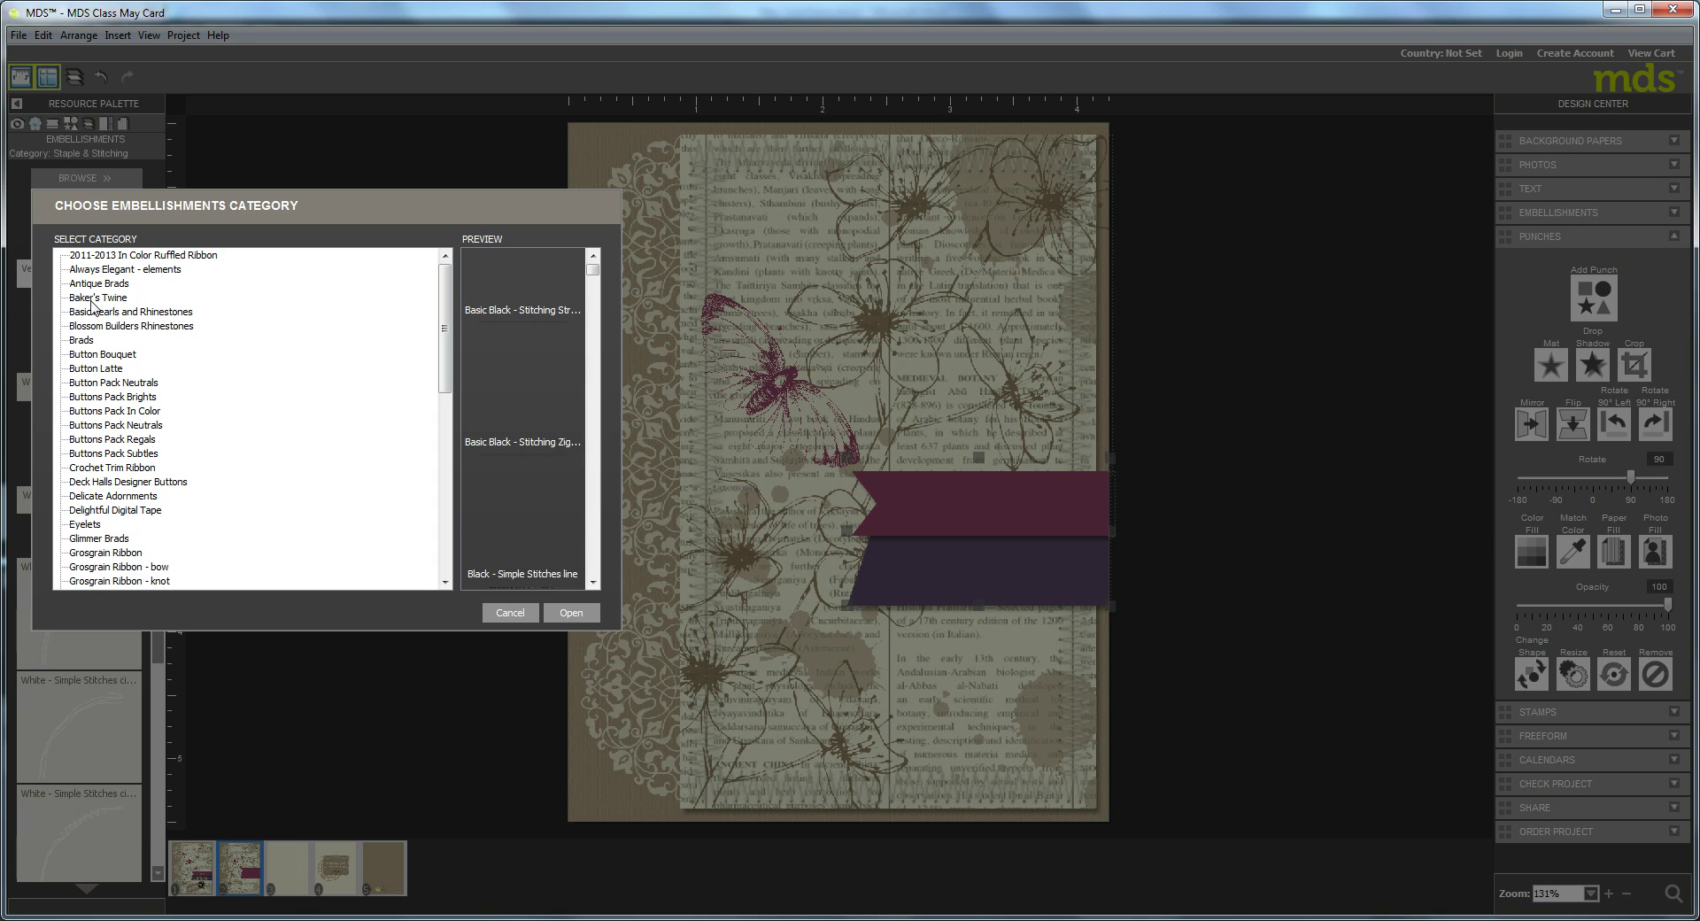
left_click(92, 299)
left_click(575, 613)
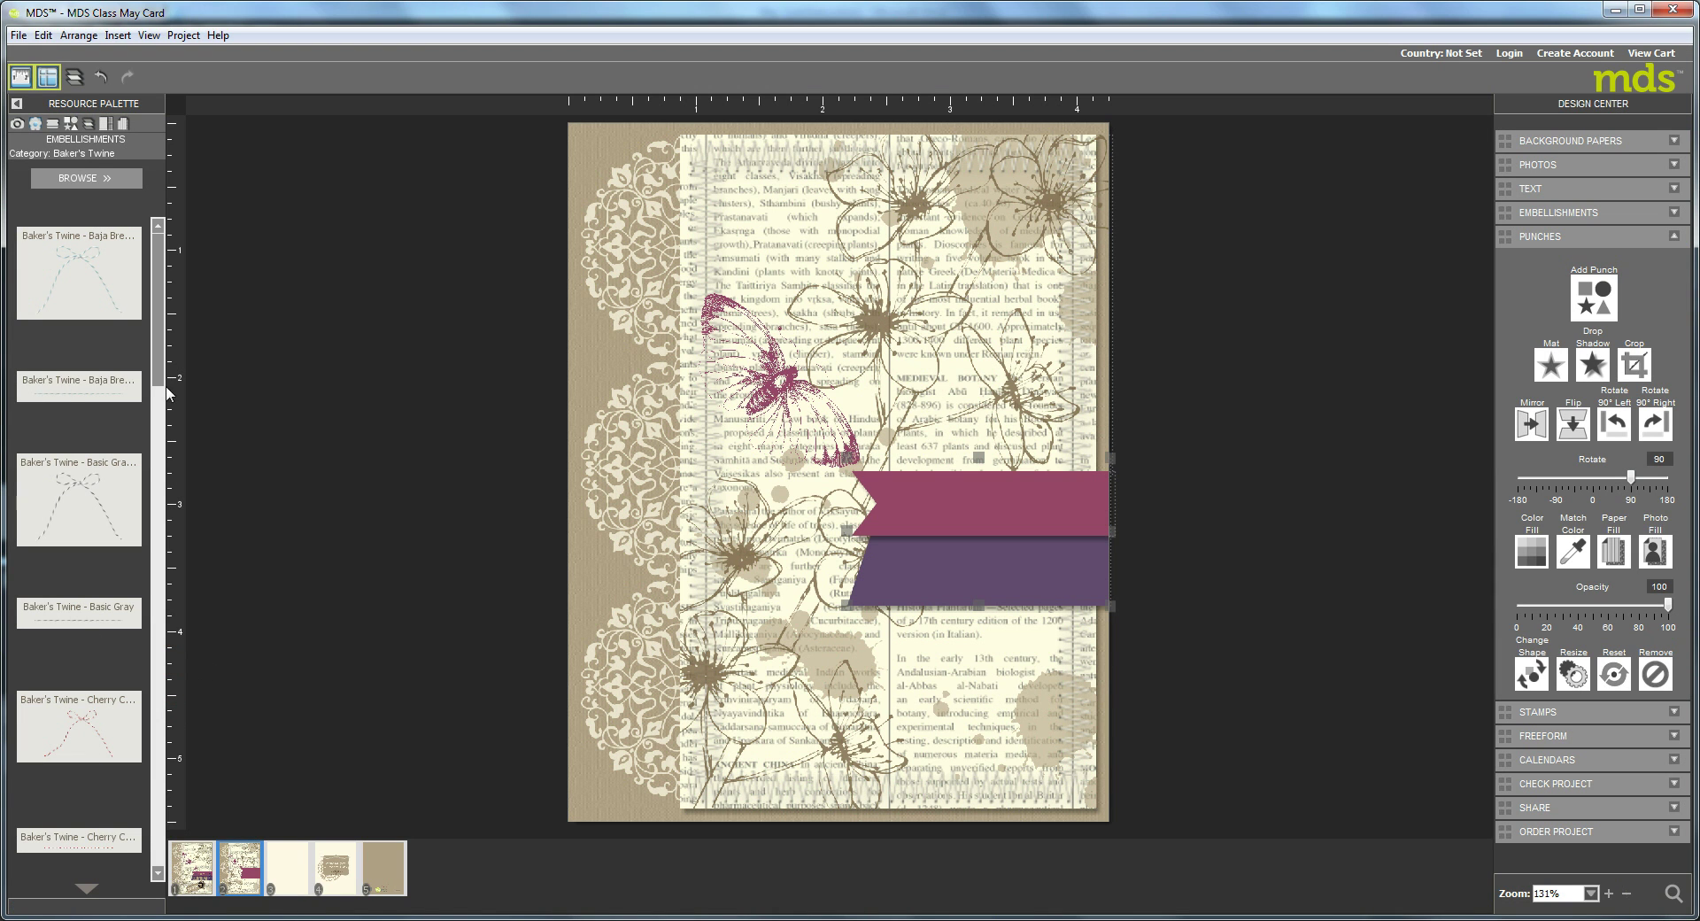
left_click(161, 860)
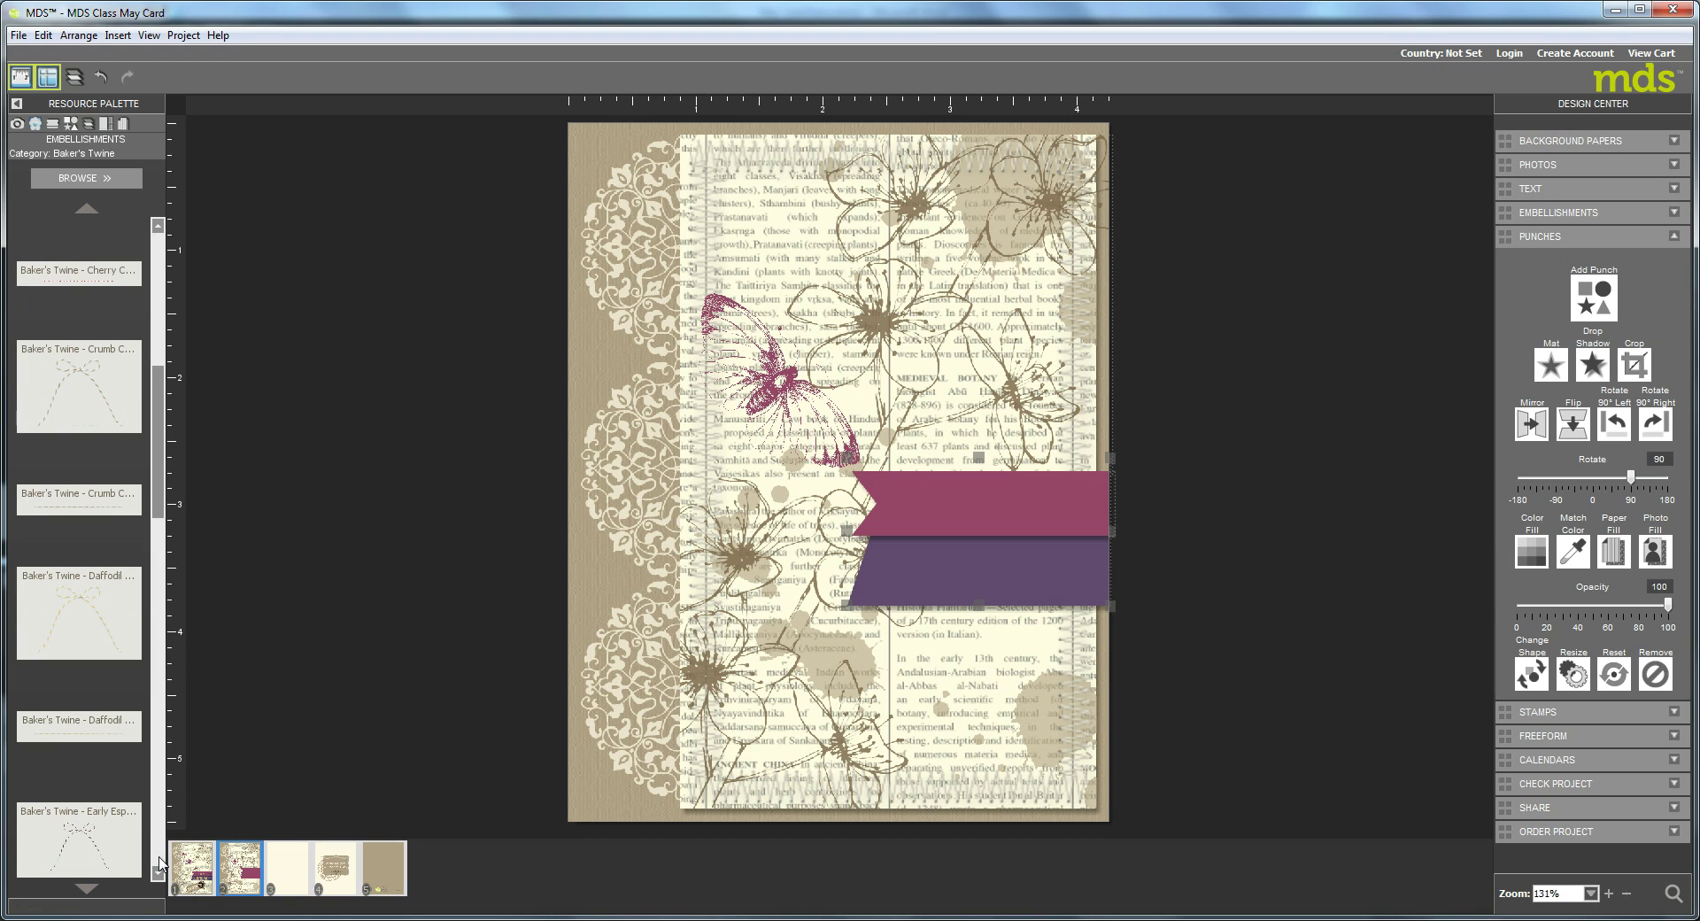
left_click(161, 862)
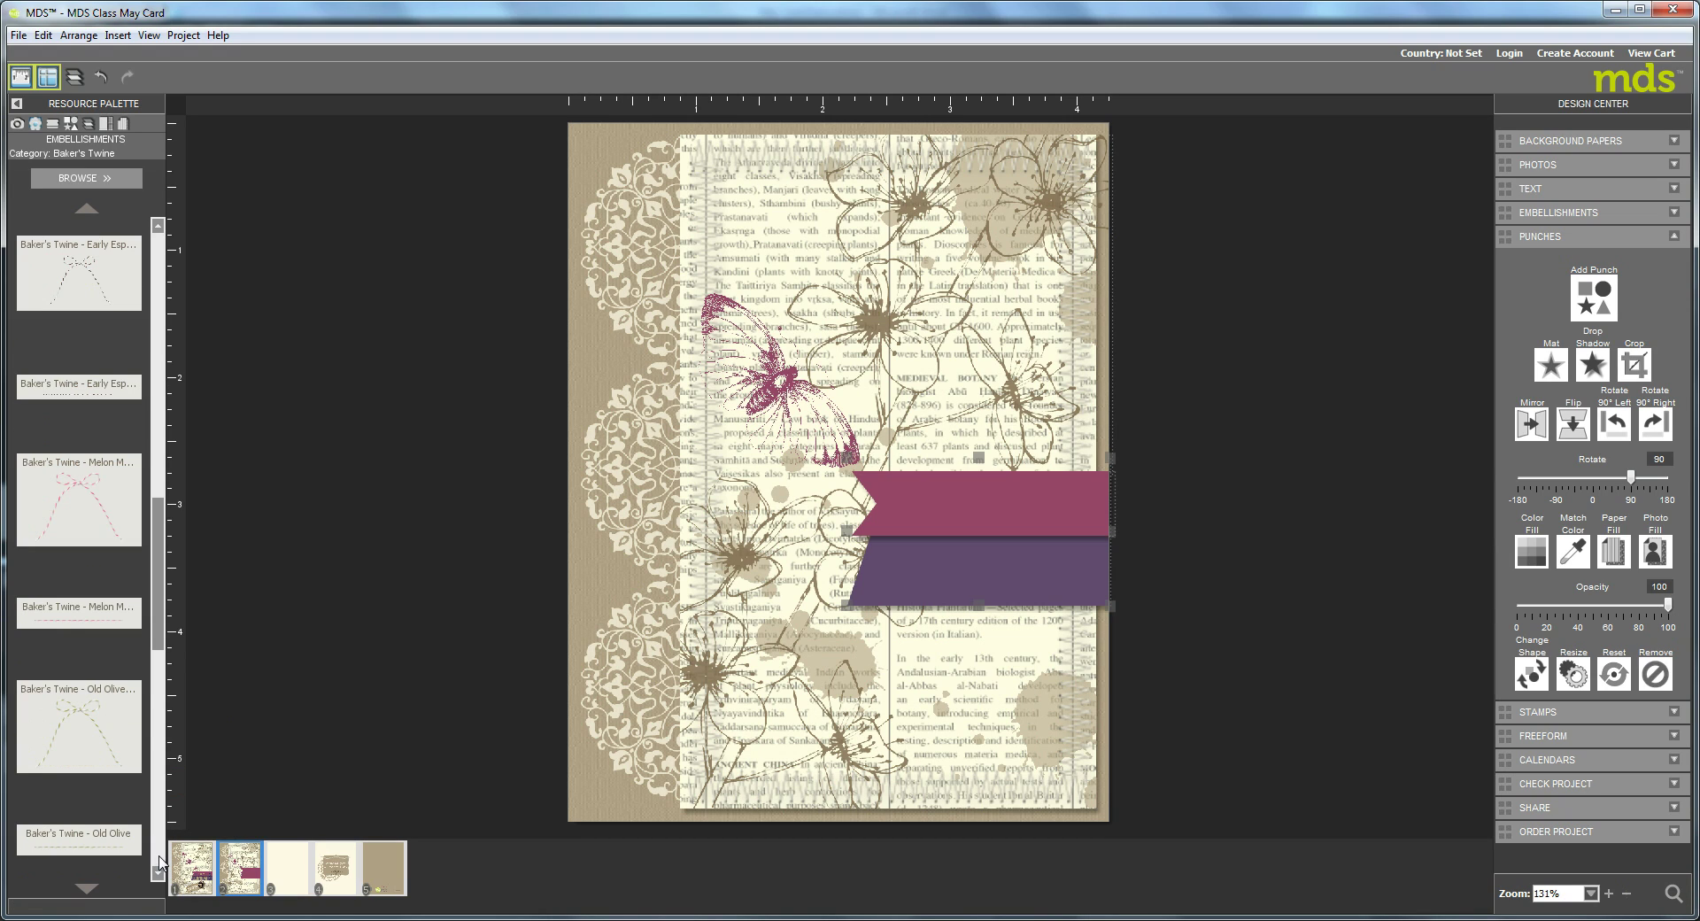
left_click(89, 395)
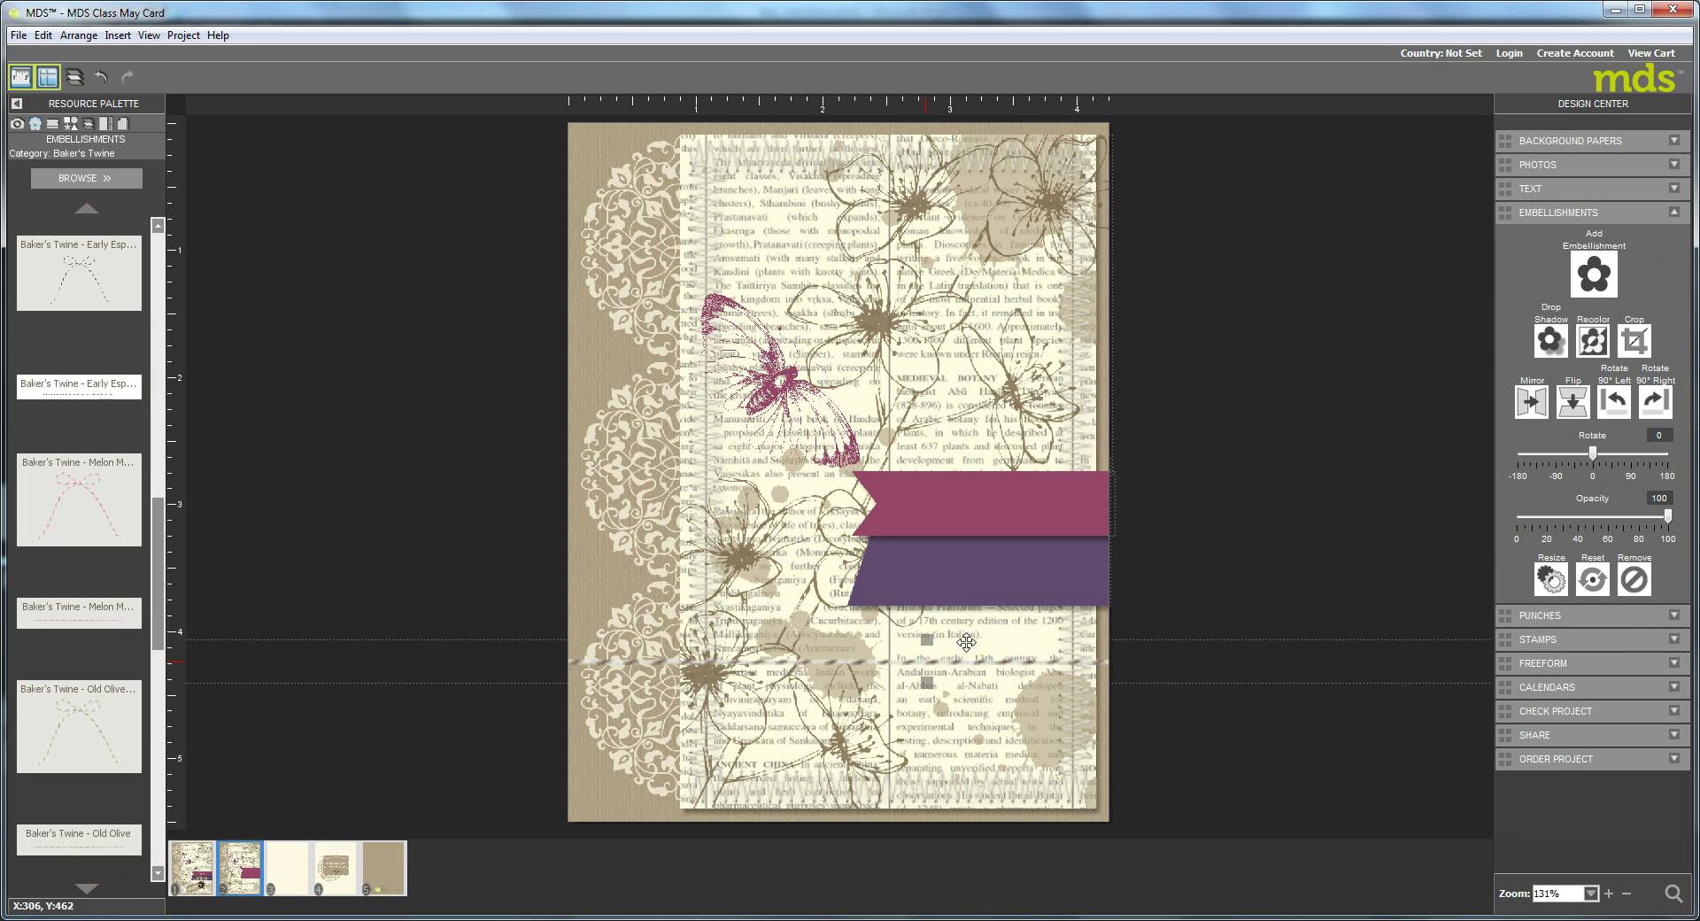
Crop the twine to a shorter strand and position it across the page just below the purple flag.
left_click(1634, 340)
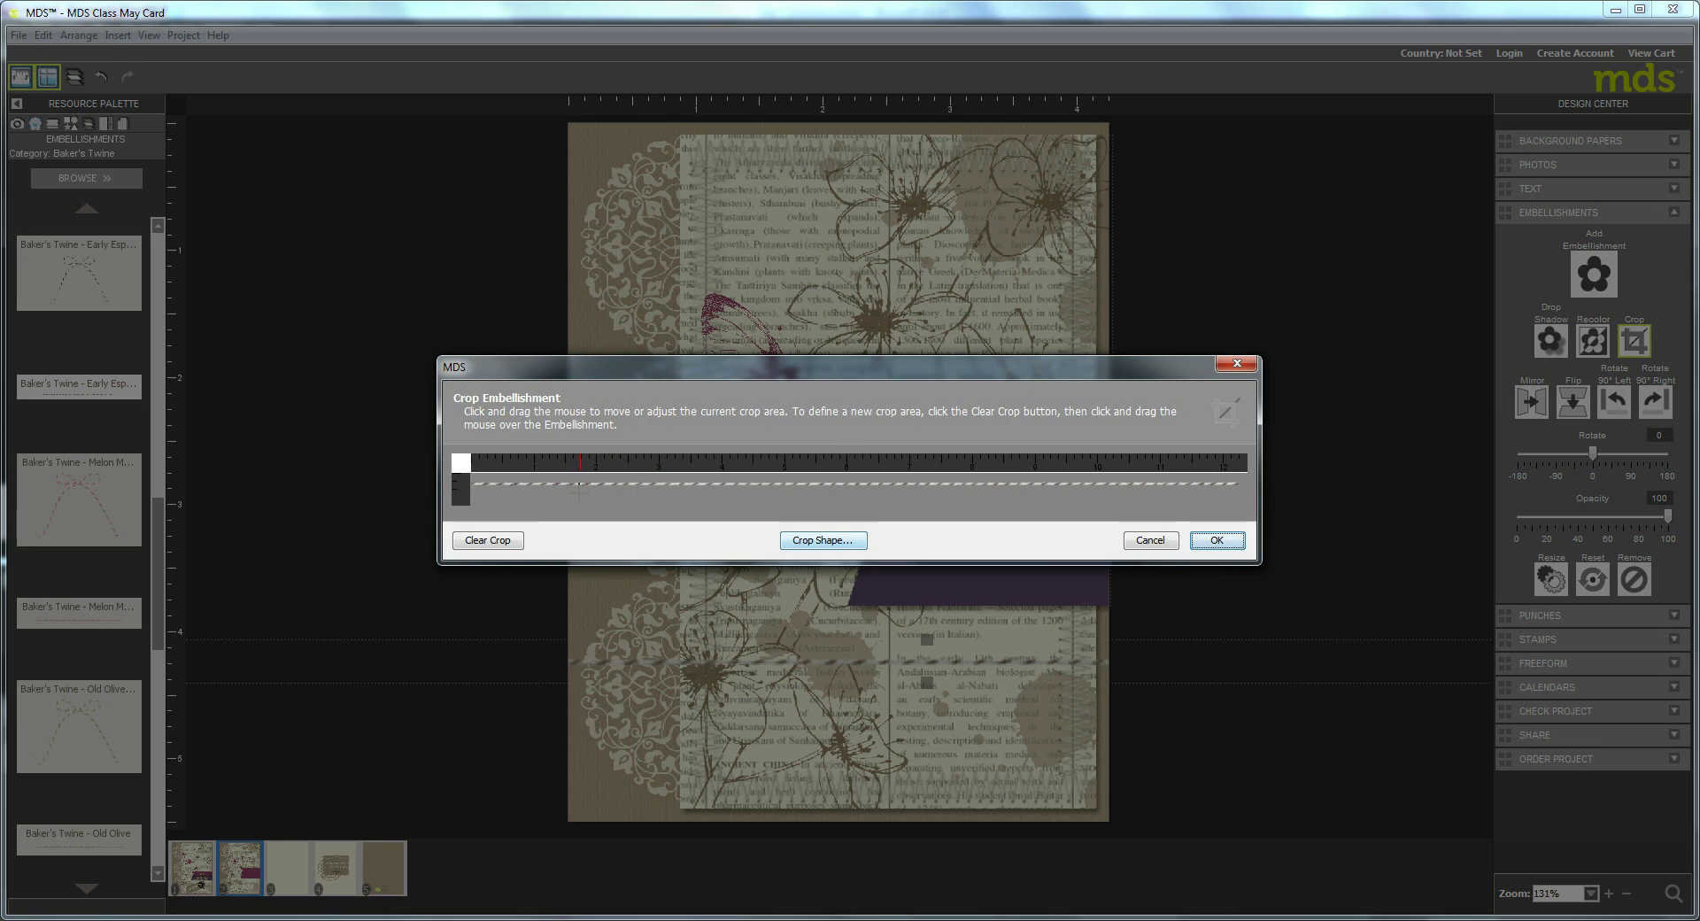
left_click_drag(640, 485, 979, 519)
left_click(1212, 539)
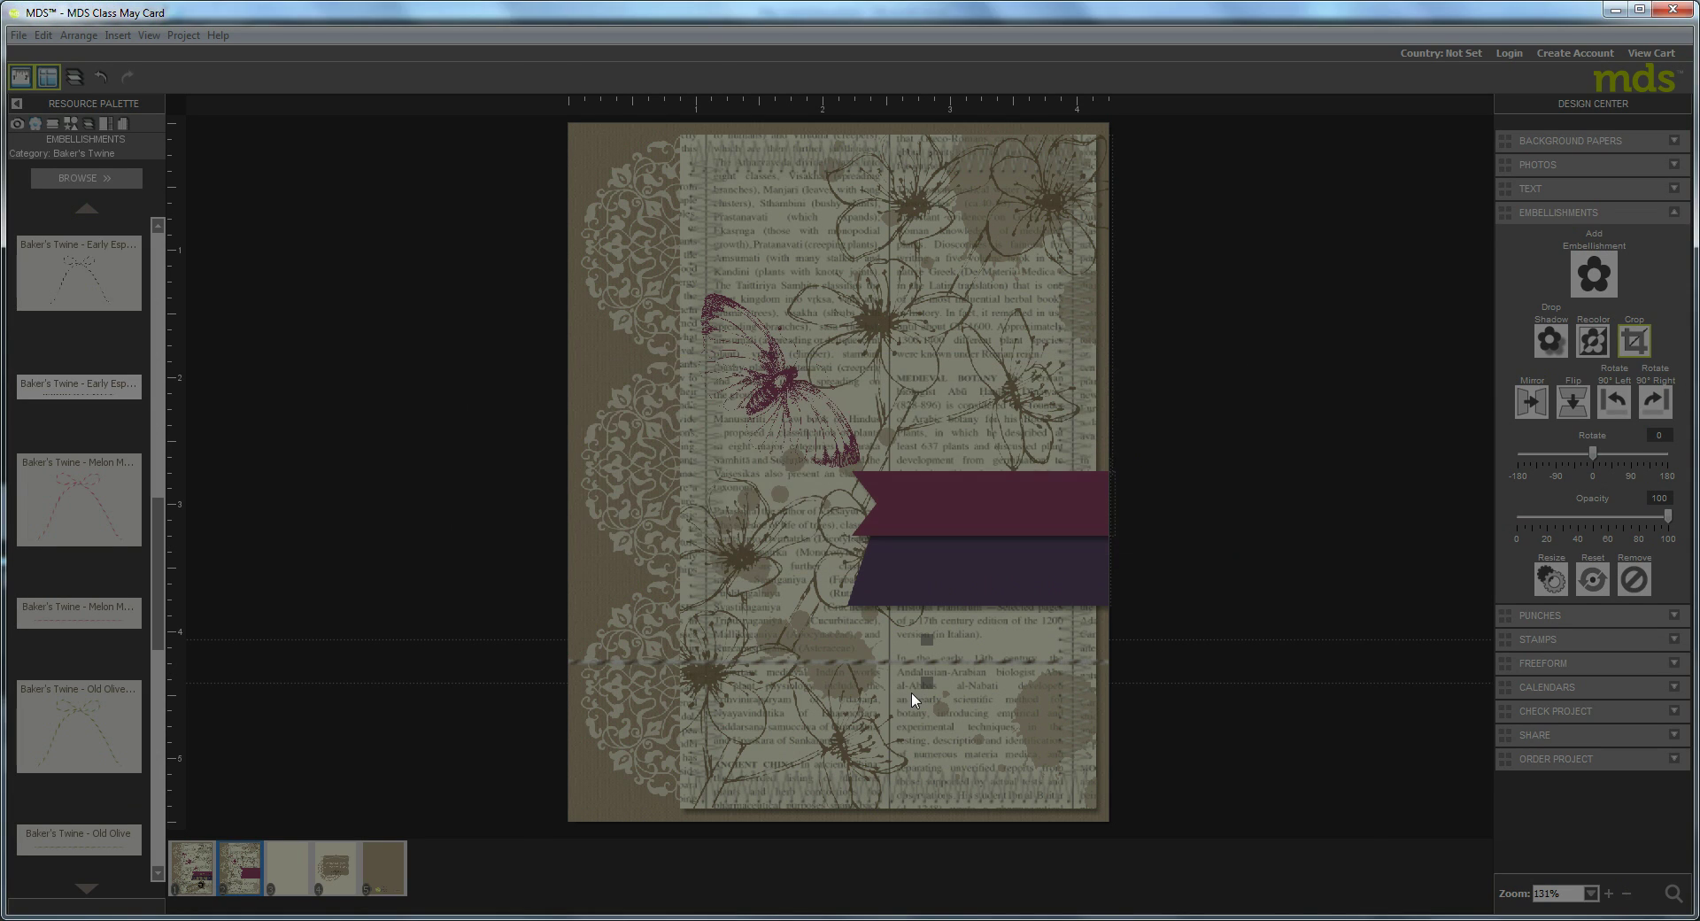
left_click_drag(584, 649, 570, 636)
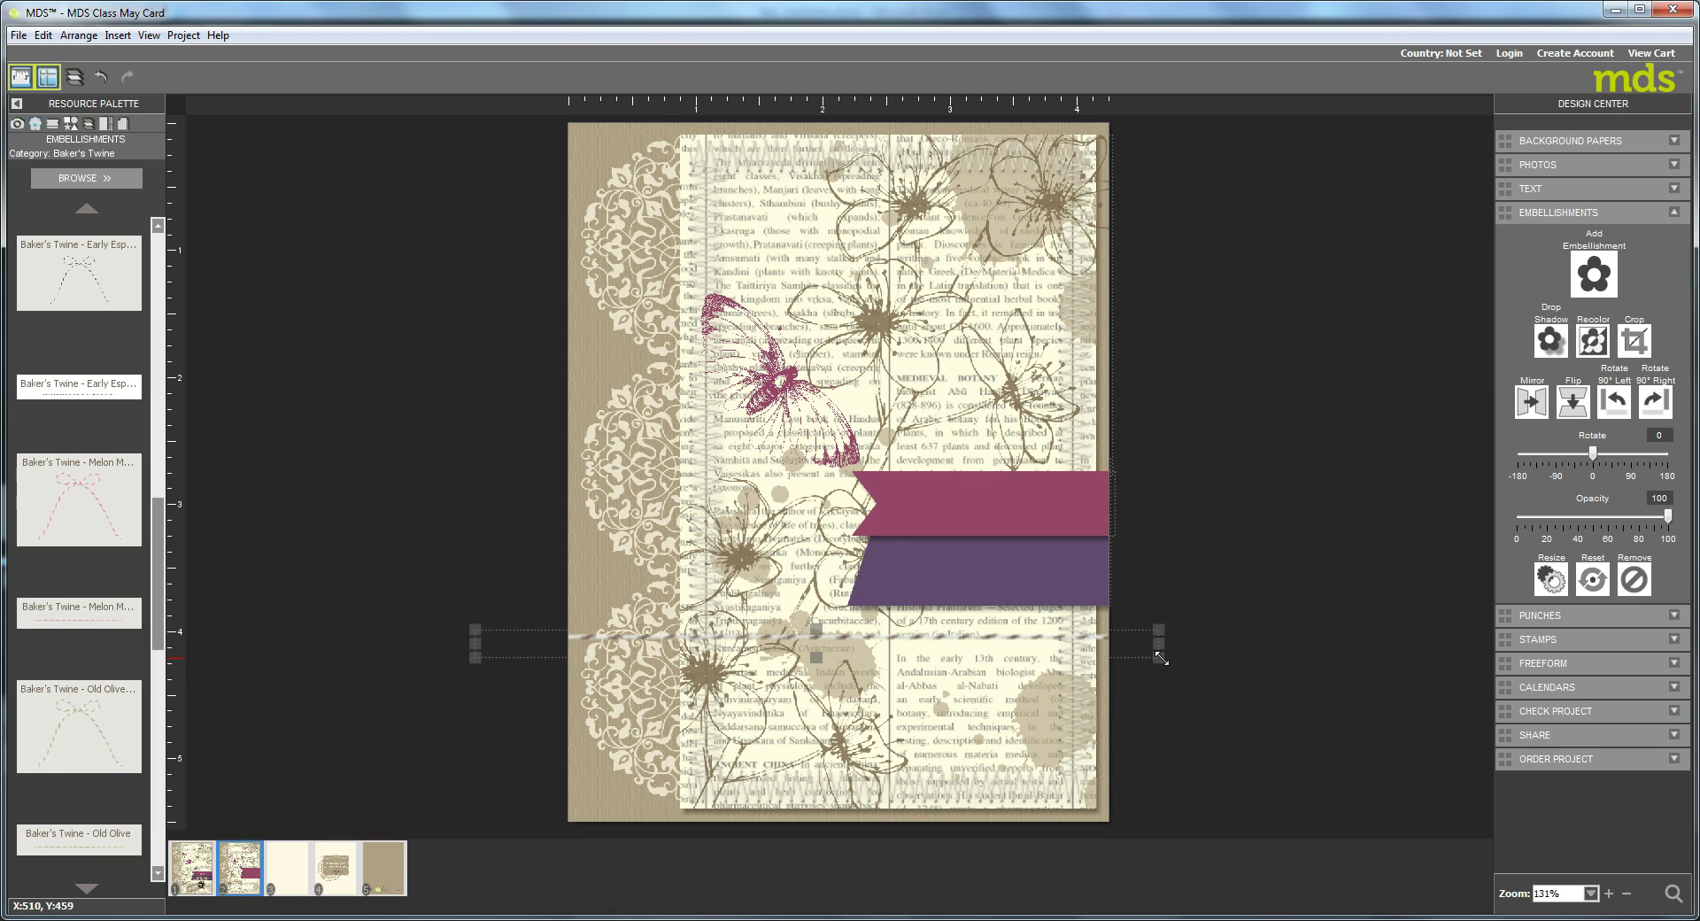
Rotate the twine strand to 6° and lay a duplicate rotated to -1° across it.
mouse_move(1158, 665)
left_mouse_down()
mouse_move(1157, 694)
mouse_move(1139, 685)
left_mouse_up()
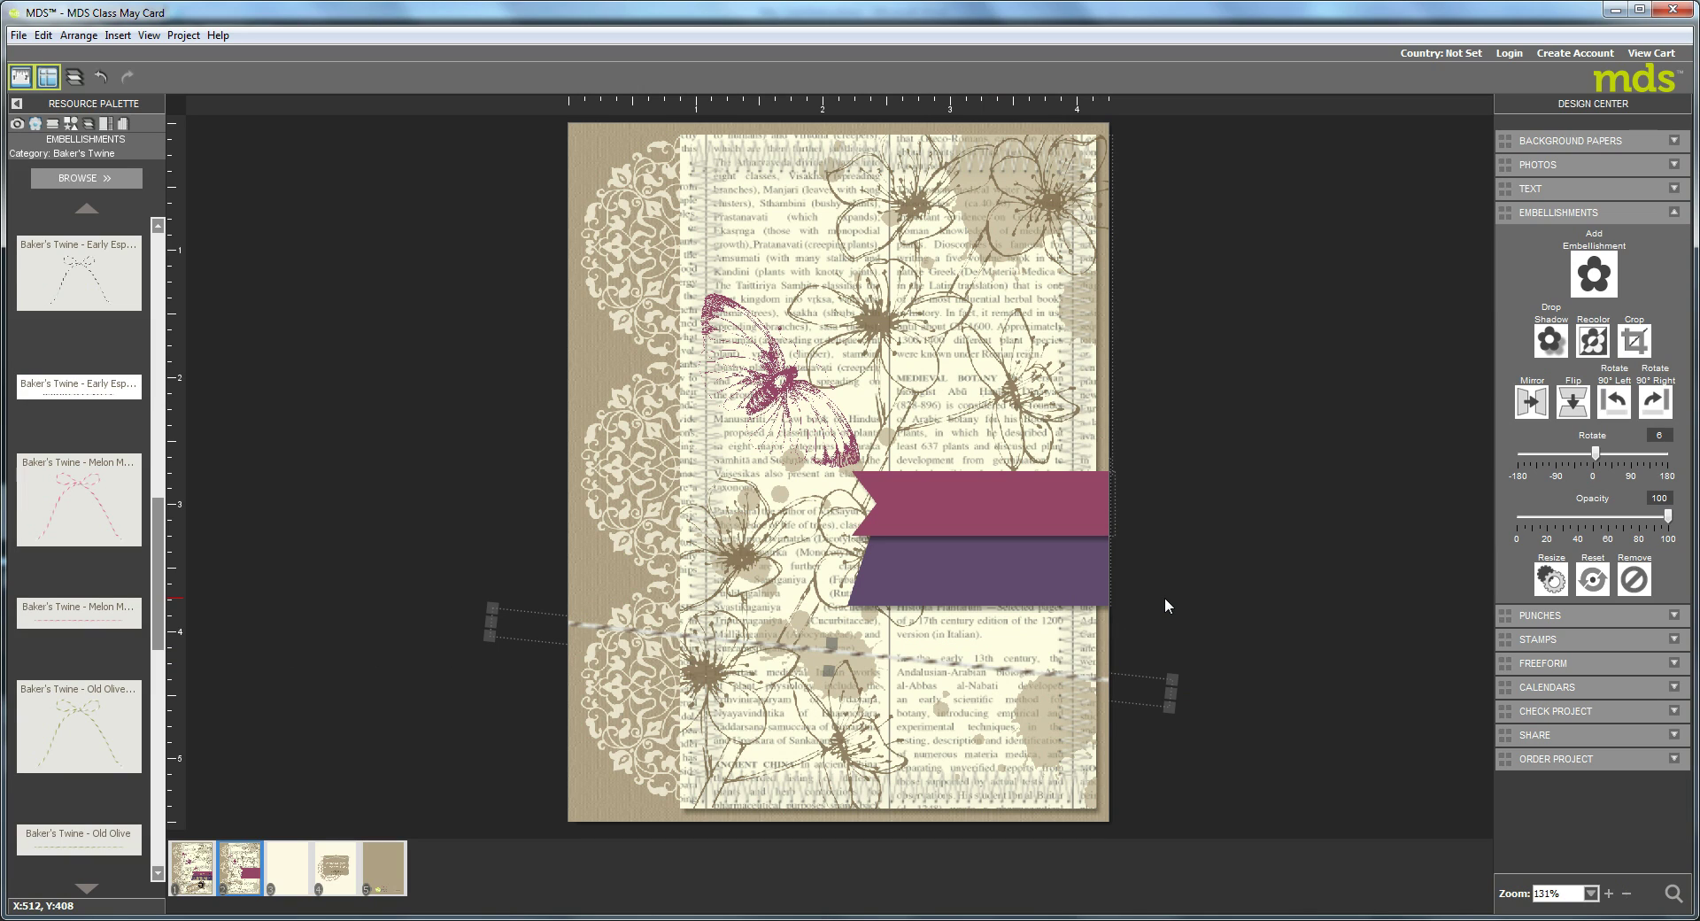
left_click_drag(1166, 659, 1183, 696)
left_click_drag(1029, 698, 1089, 653)
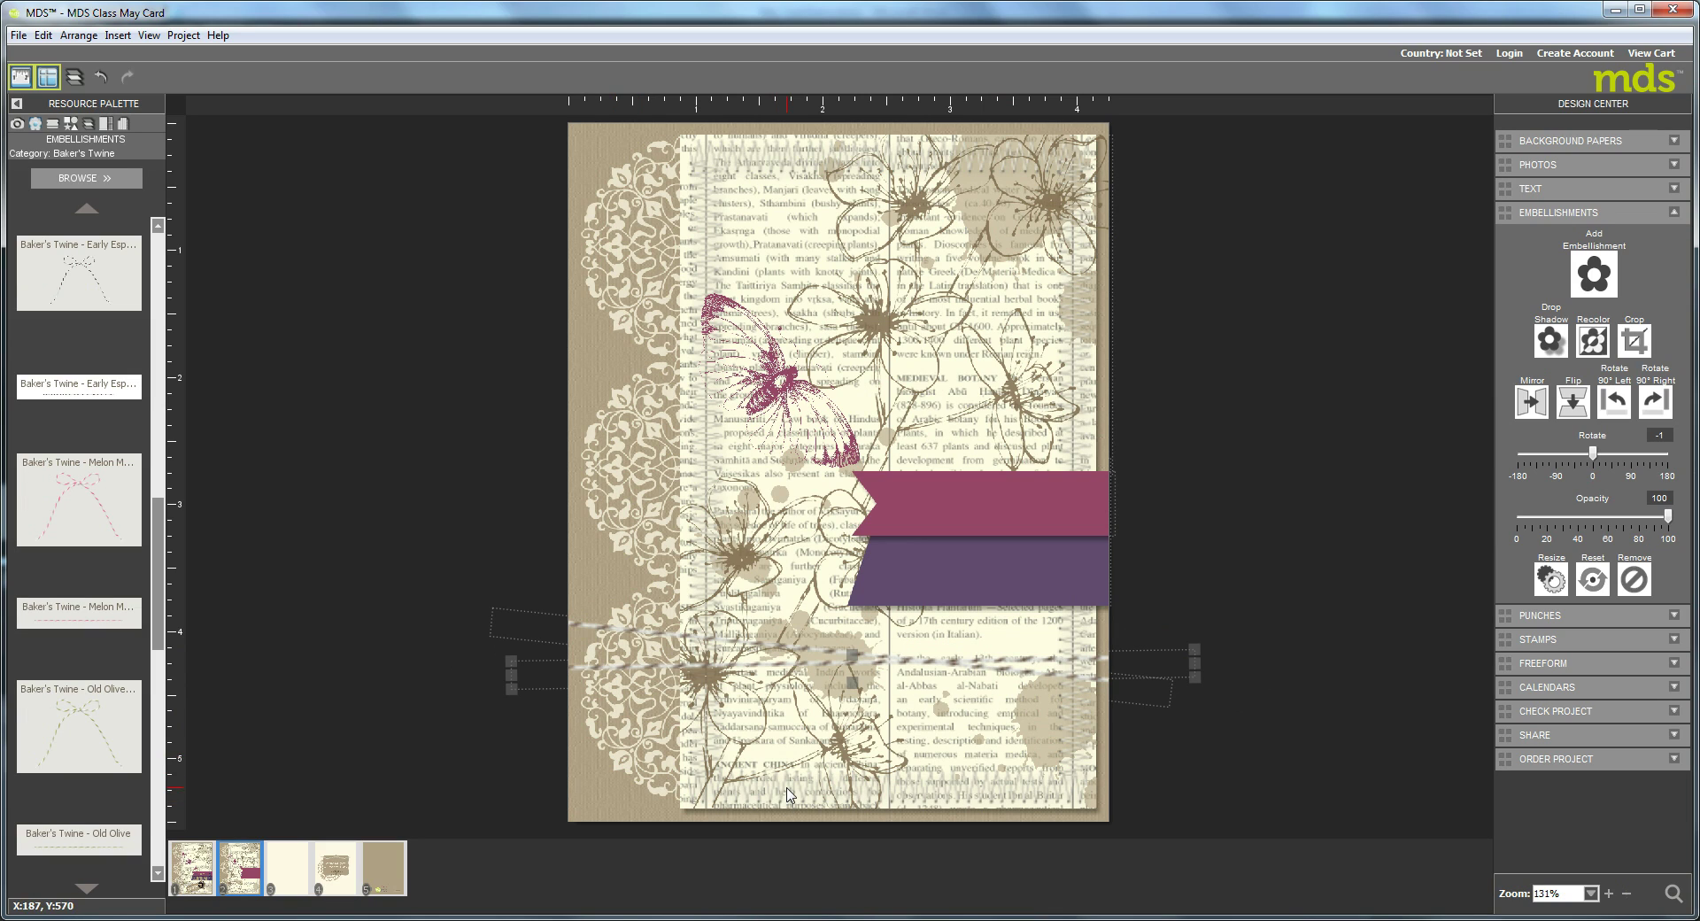
Open the Tag It - punches category under Labels & Tags and add the ticket punch below the twine on the text panel's right half.
left_click(71, 124)
left_click(95, 179)
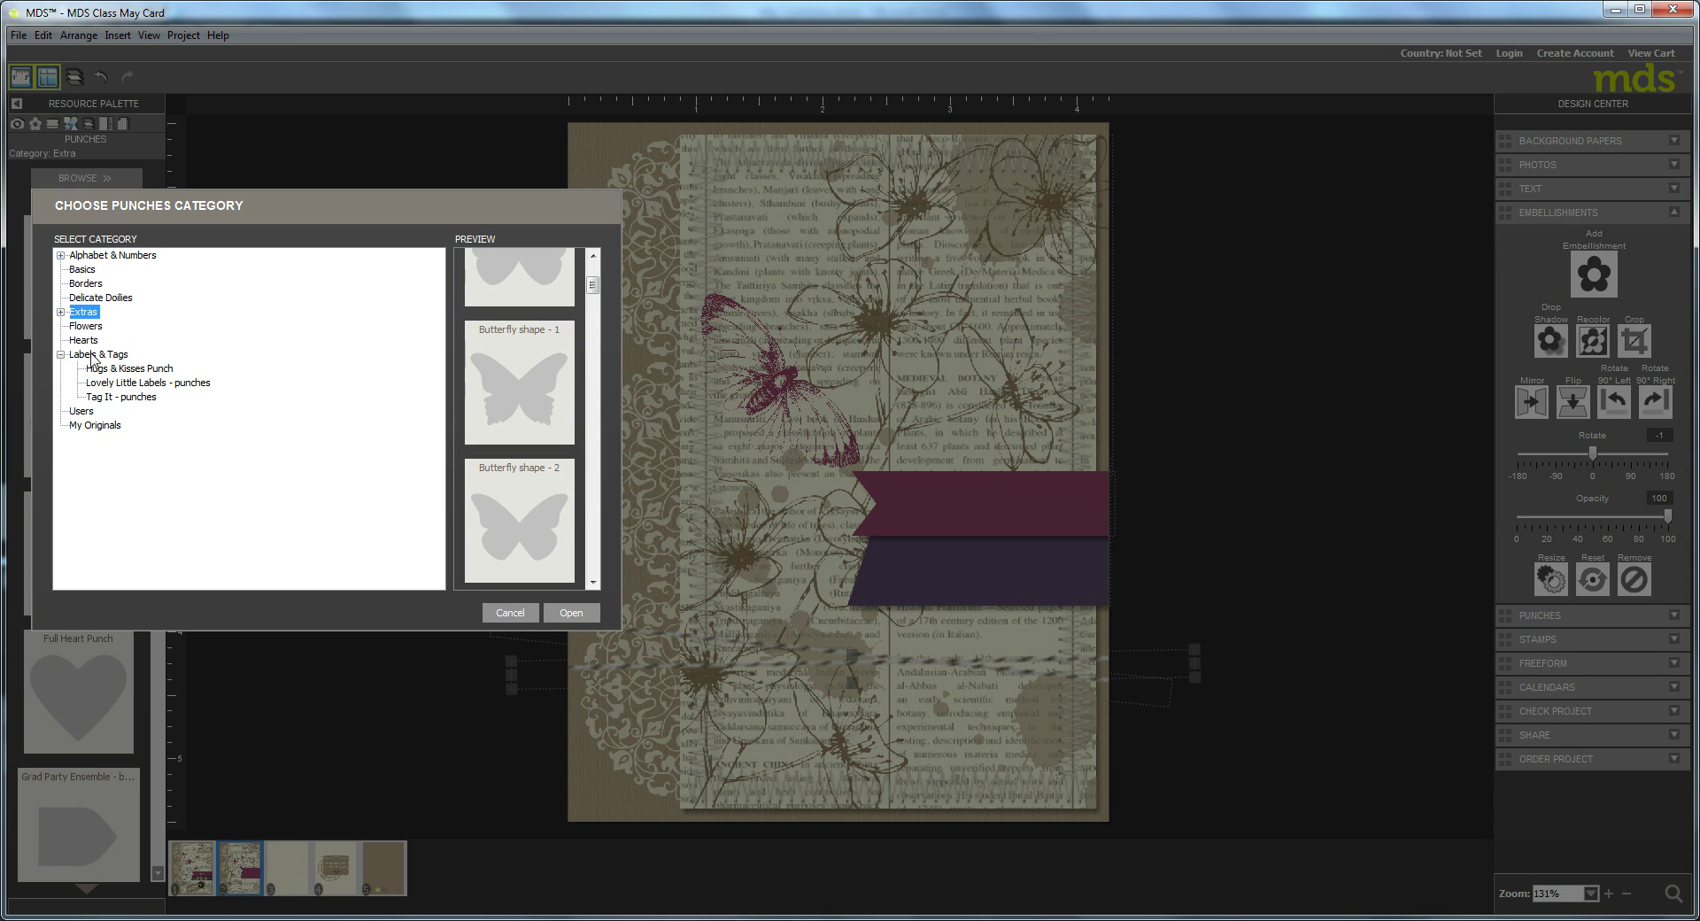
left_click(115, 399)
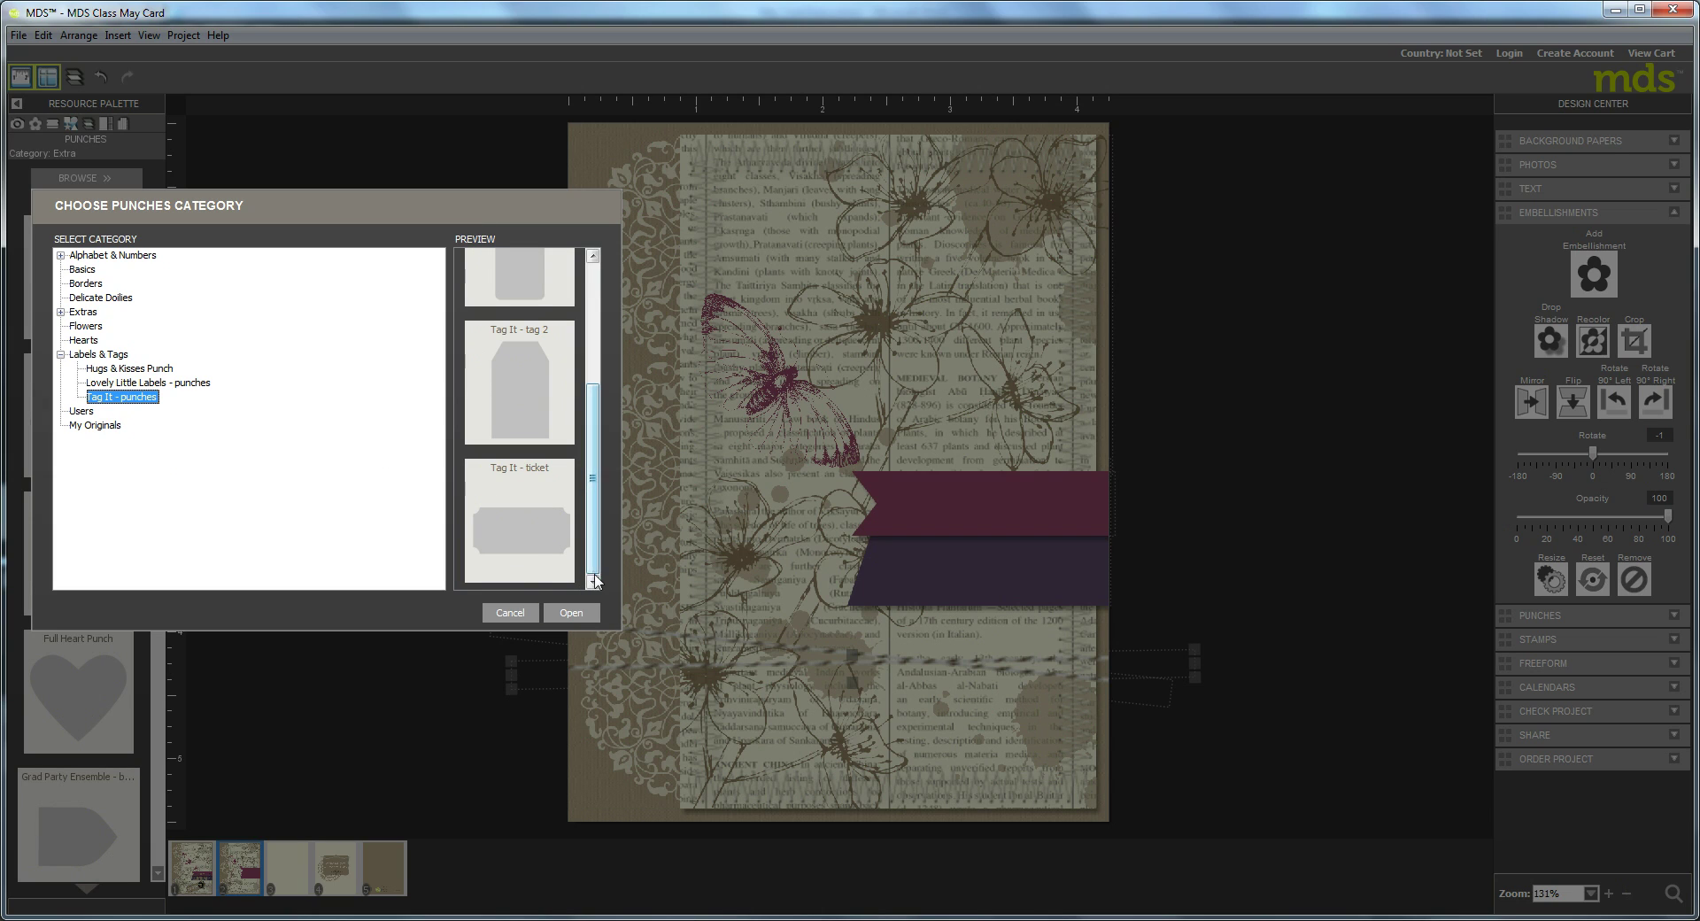
left_click(524, 541)
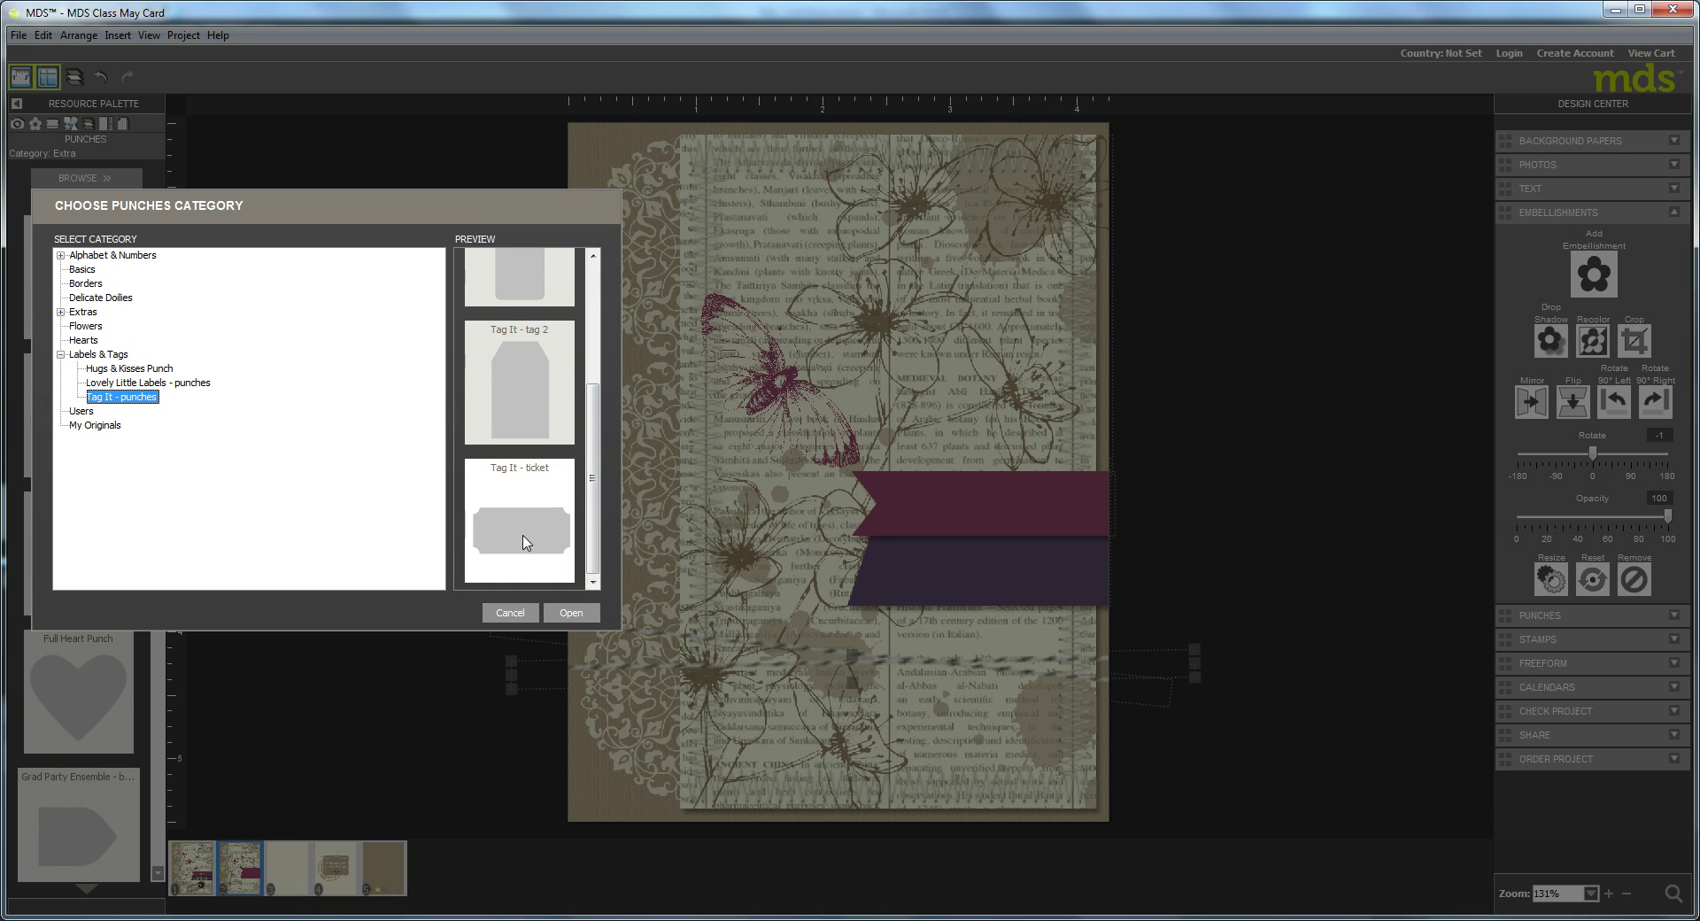
left_click(574, 612)
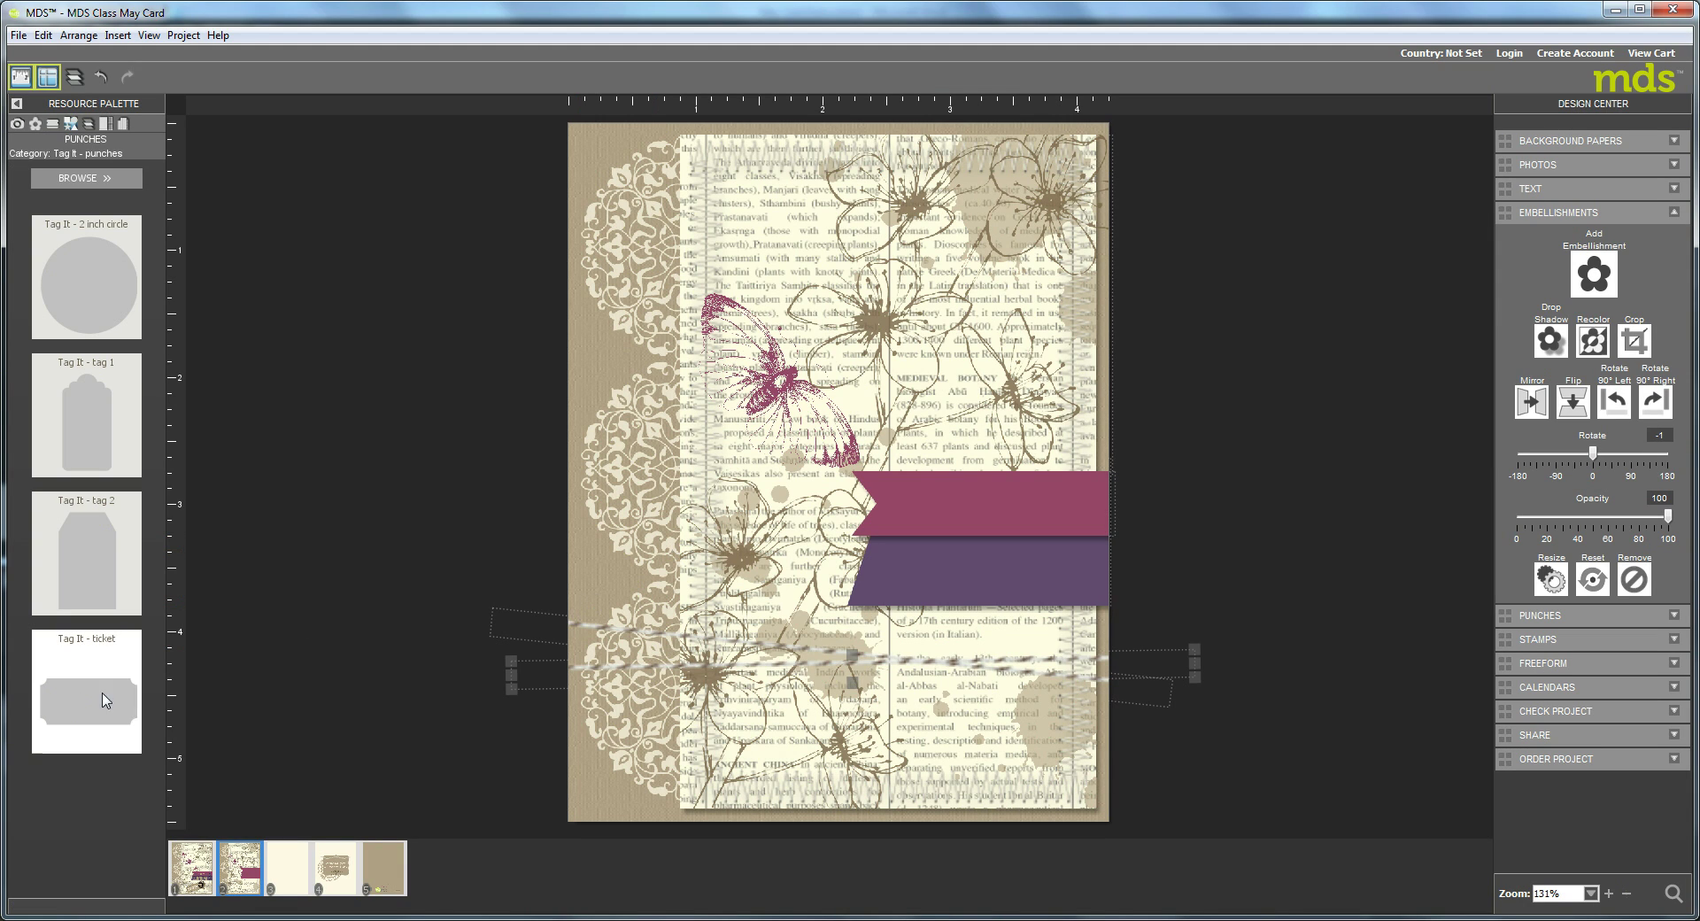
left_click_drag(102, 695, 946, 709)
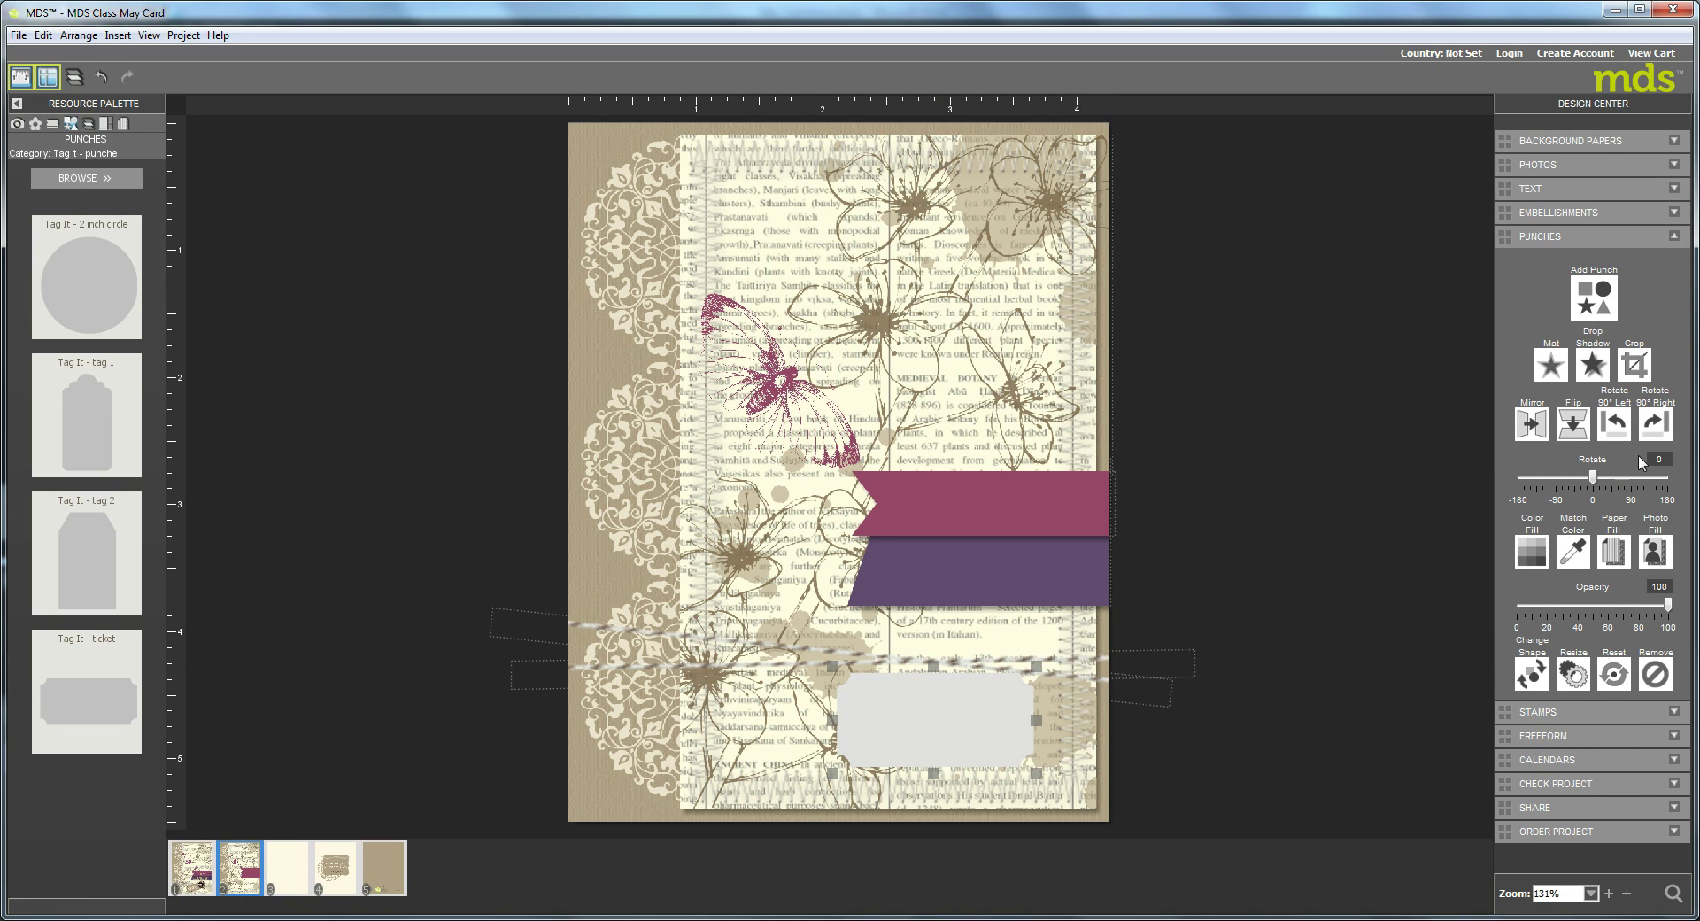
Fill the ticket punch with the tan-brown shade from the Stampin' Up! Colors palette.
left_click(1531, 551)
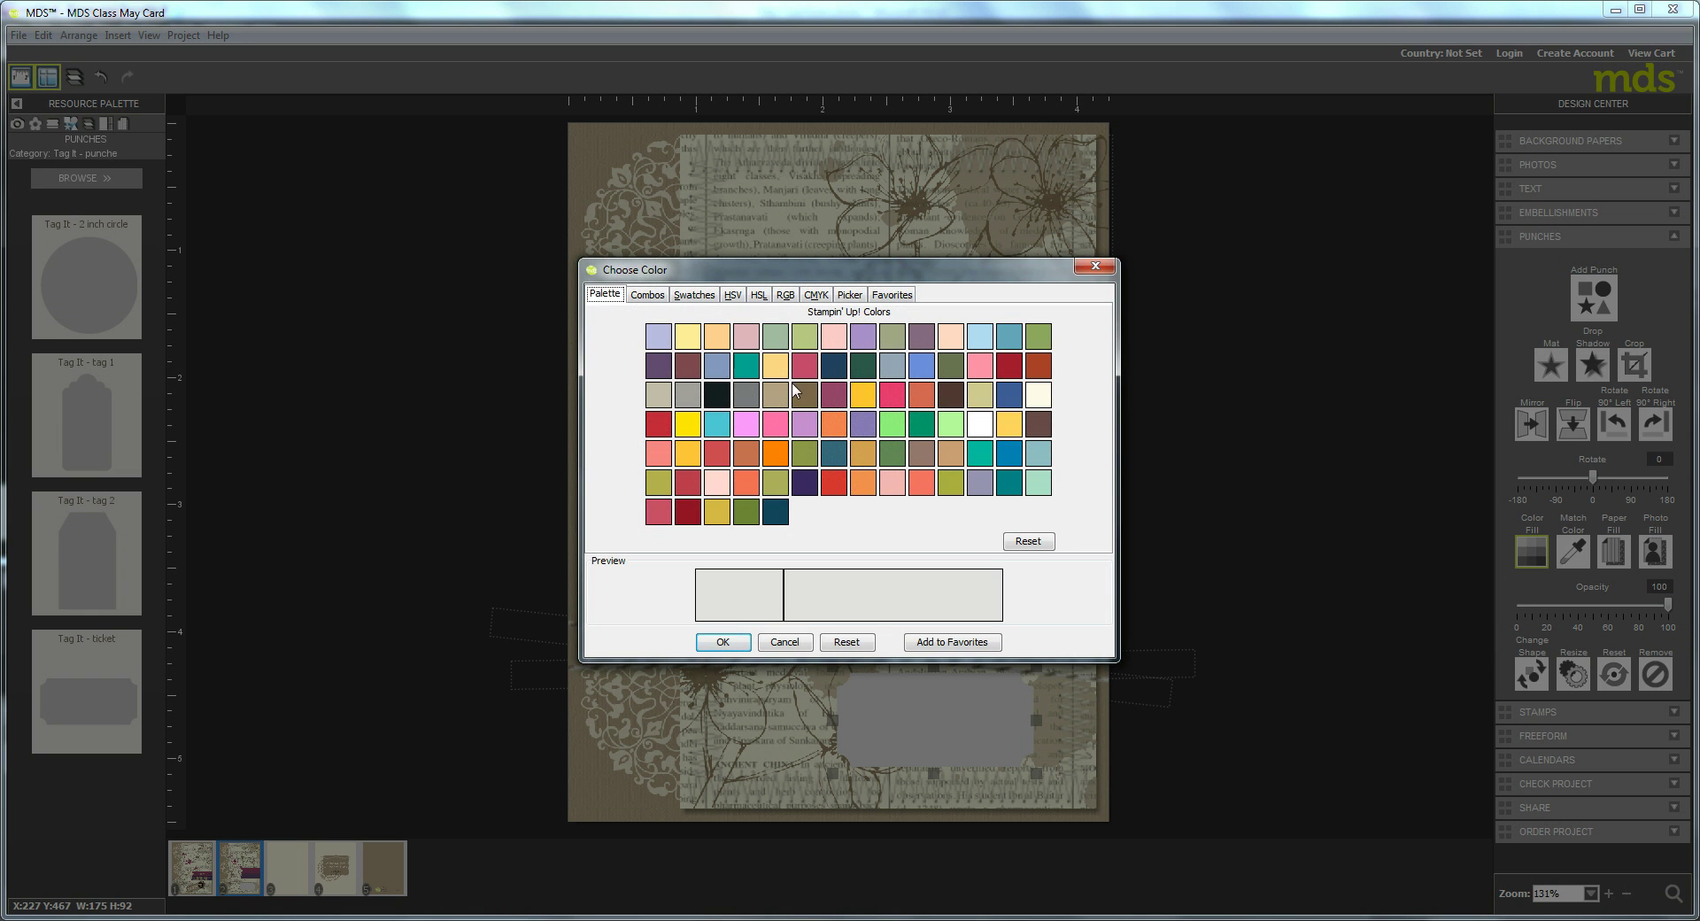
left_click(776, 394)
left_click(723, 642)
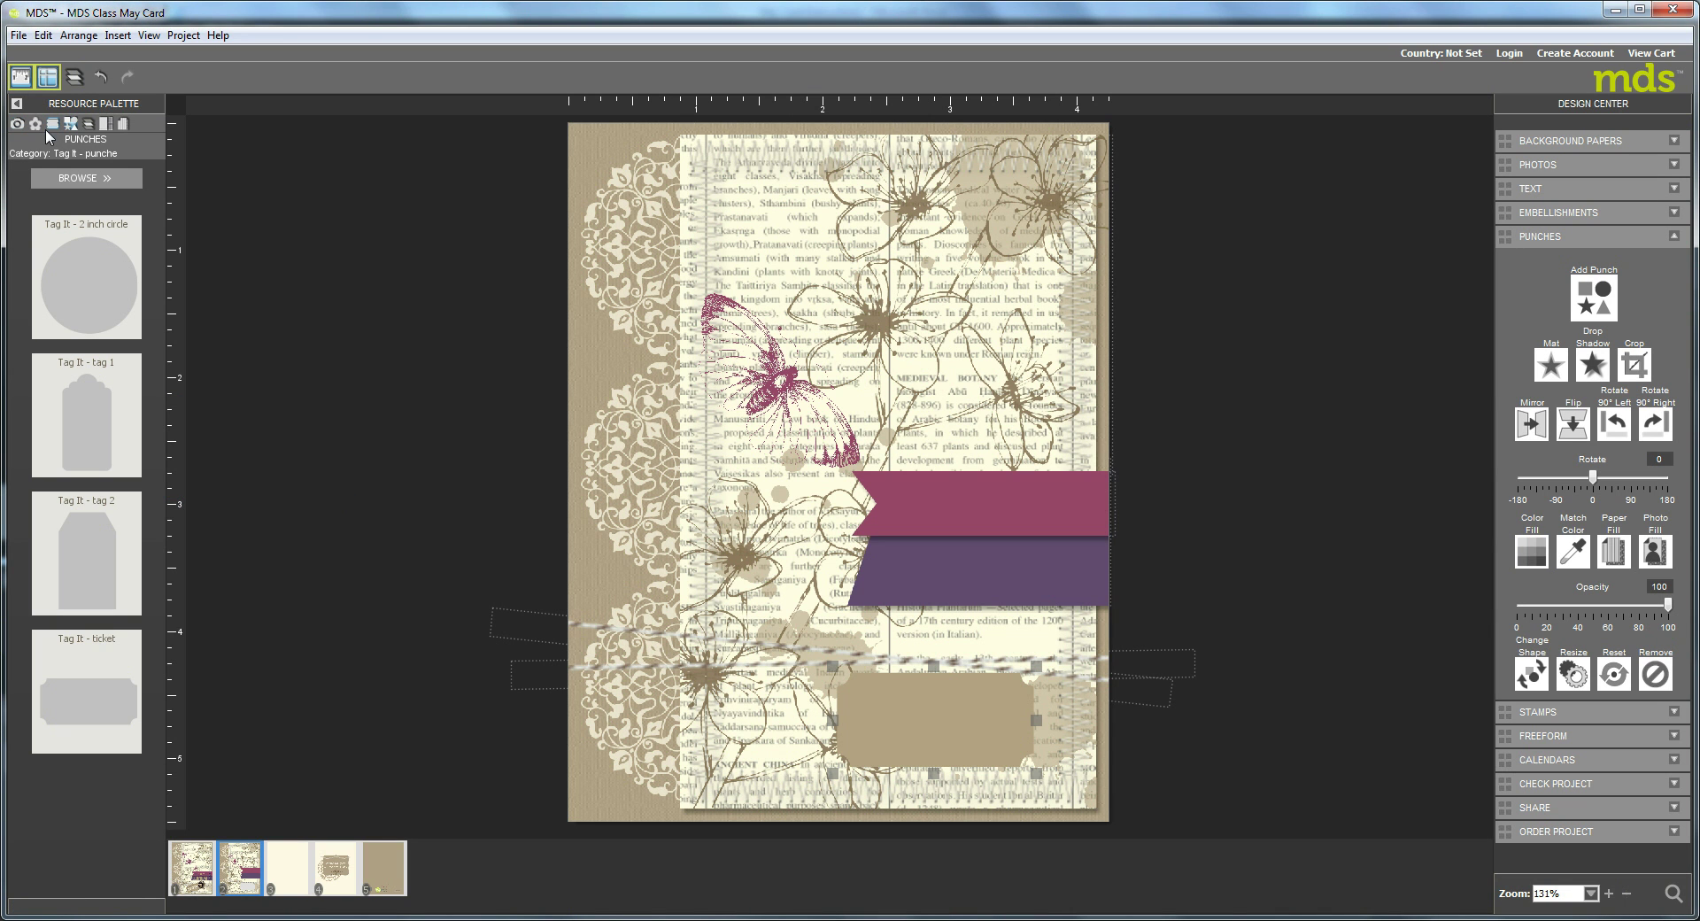
Switch the resource palette to stamps and load the Tag It category.
left_click(52, 124)
left_click(83, 203)
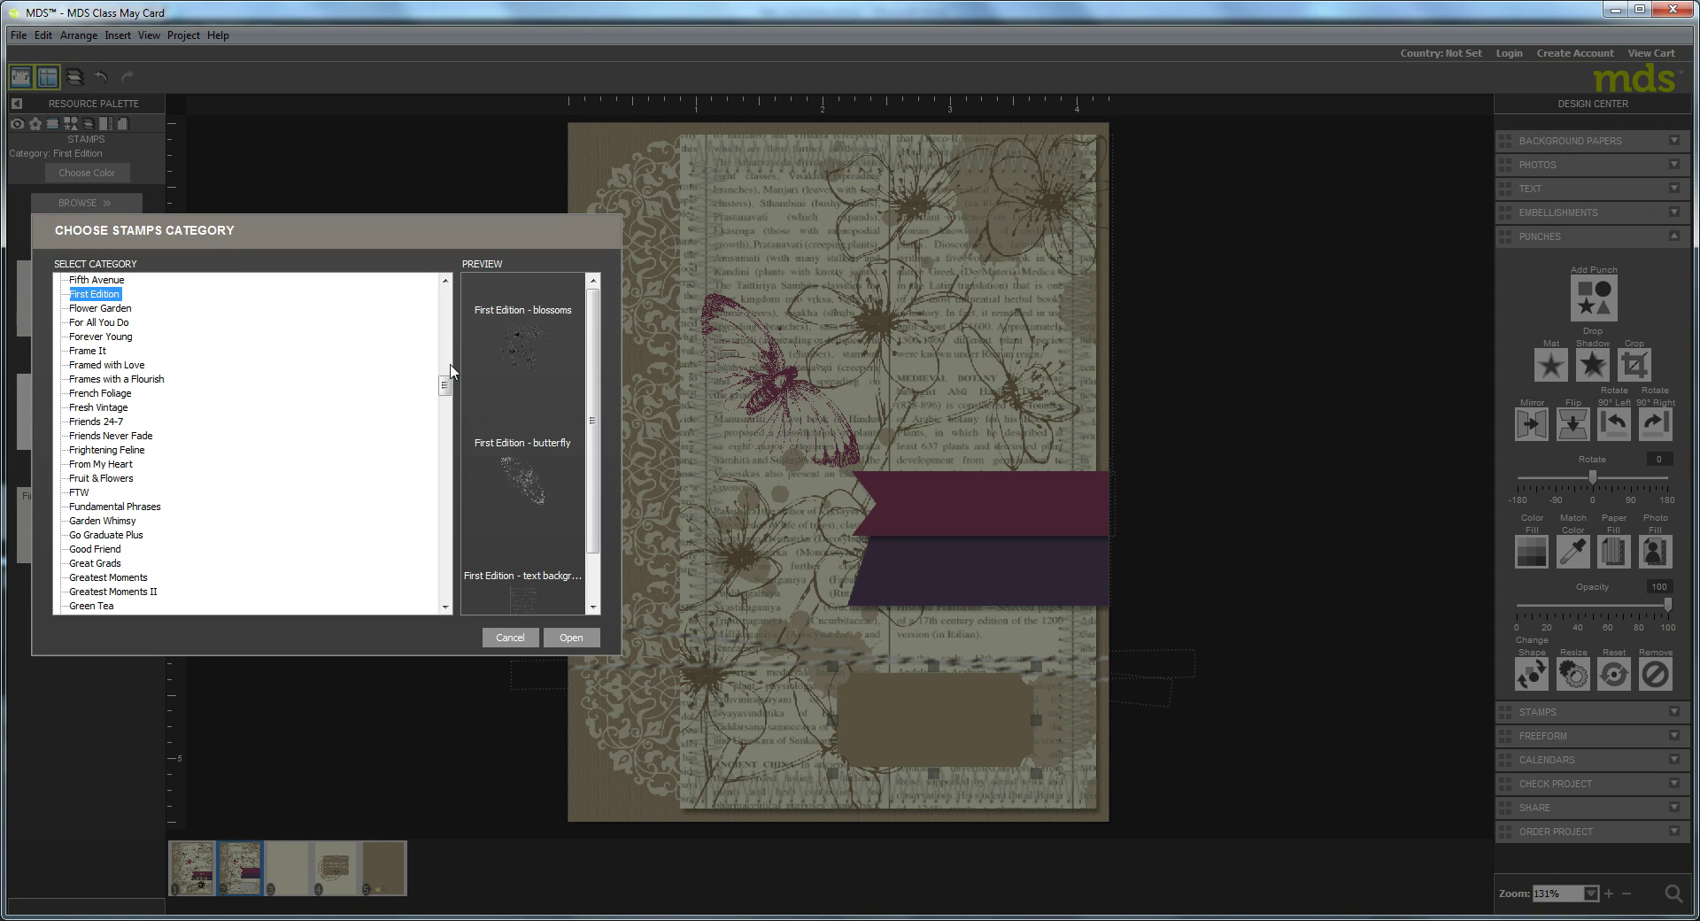
left_click_drag(446, 388, 453, 585)
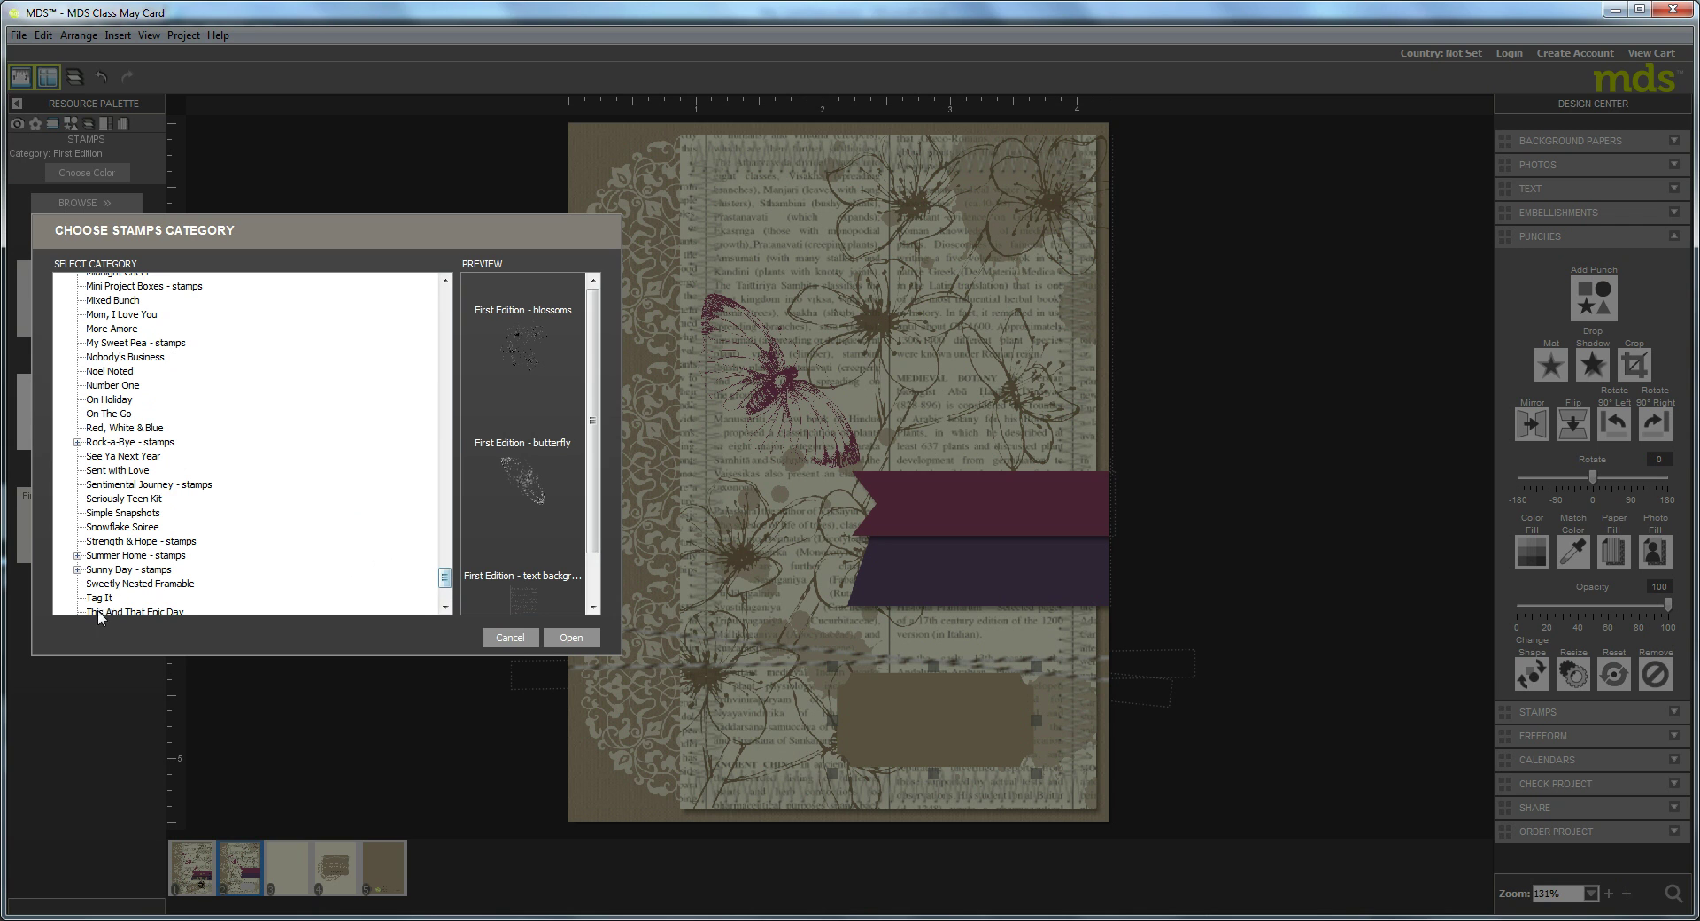
left_click(99, 598)
left_click(571, 637)
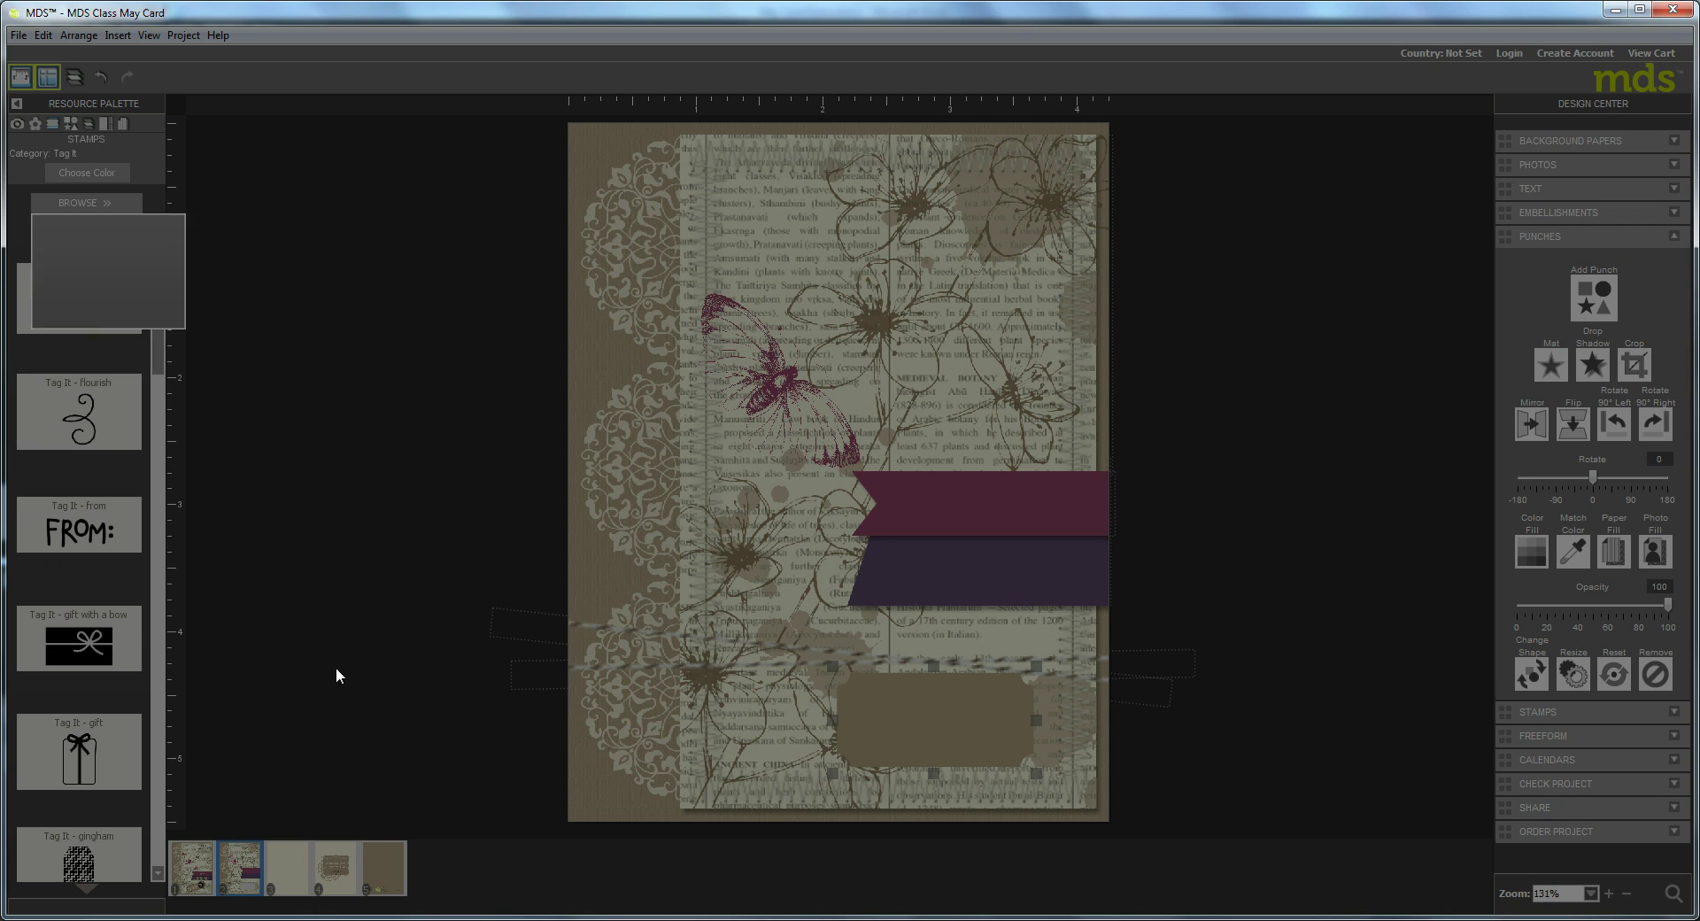
Place the Tag It ticket border stamp centred on the tan ticket punch below the twine.
left_click(163, 846)
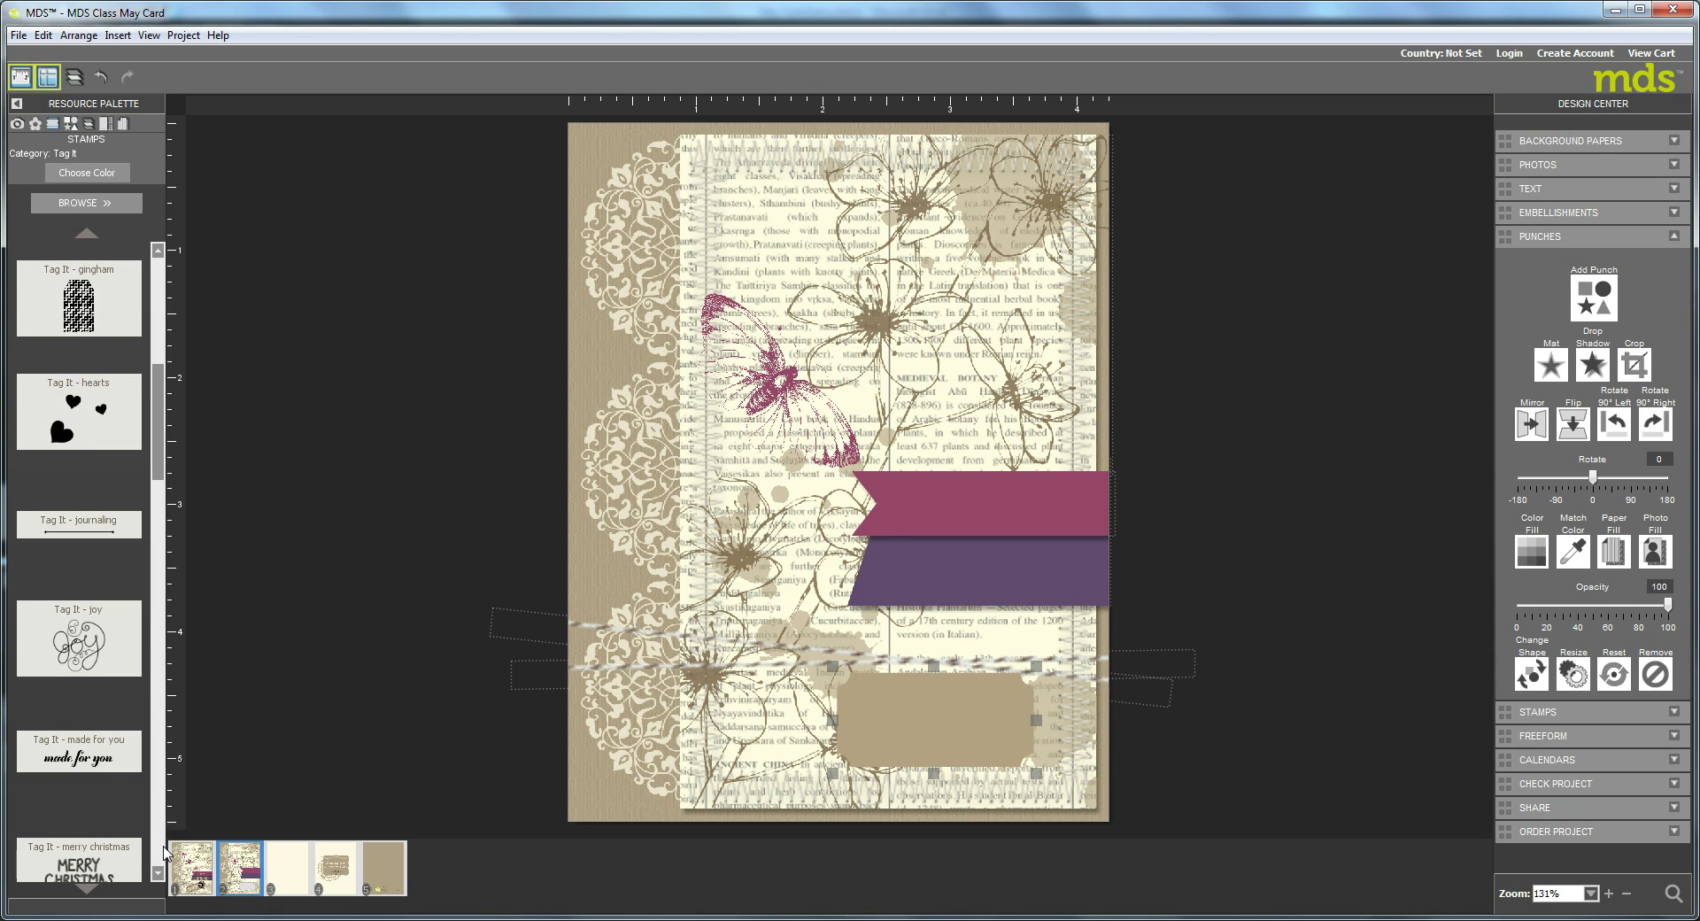
left_click(160, 859)
left_click(159, 859)
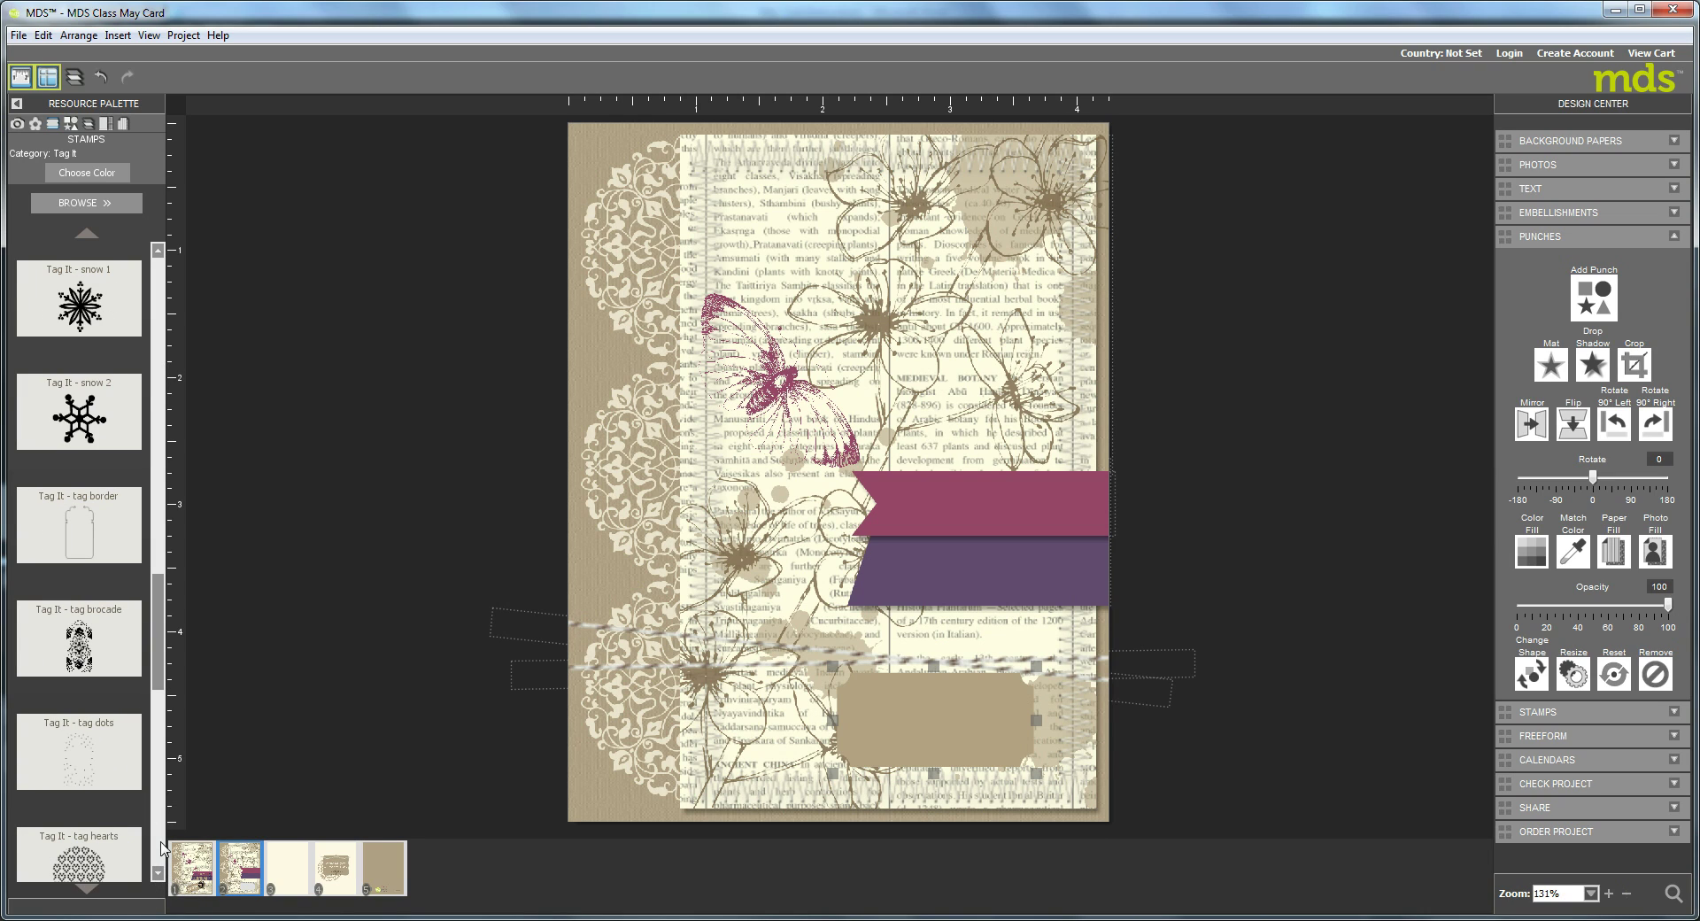
left_click(160, 855)
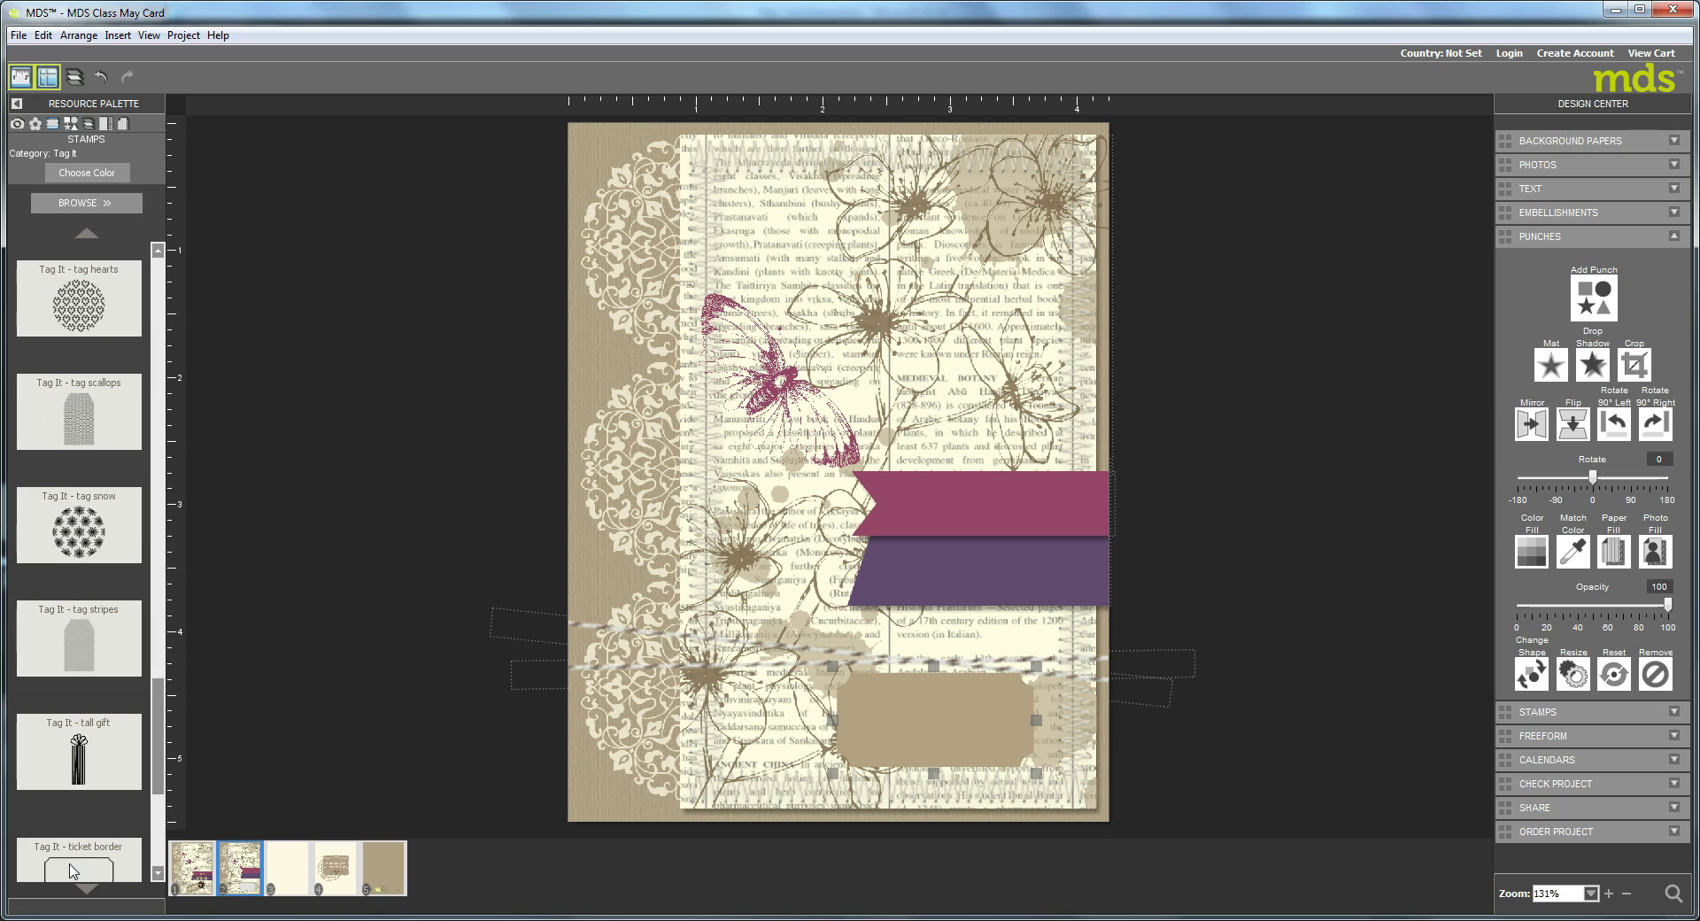
left_click_drag(120, 859, 975, 726)
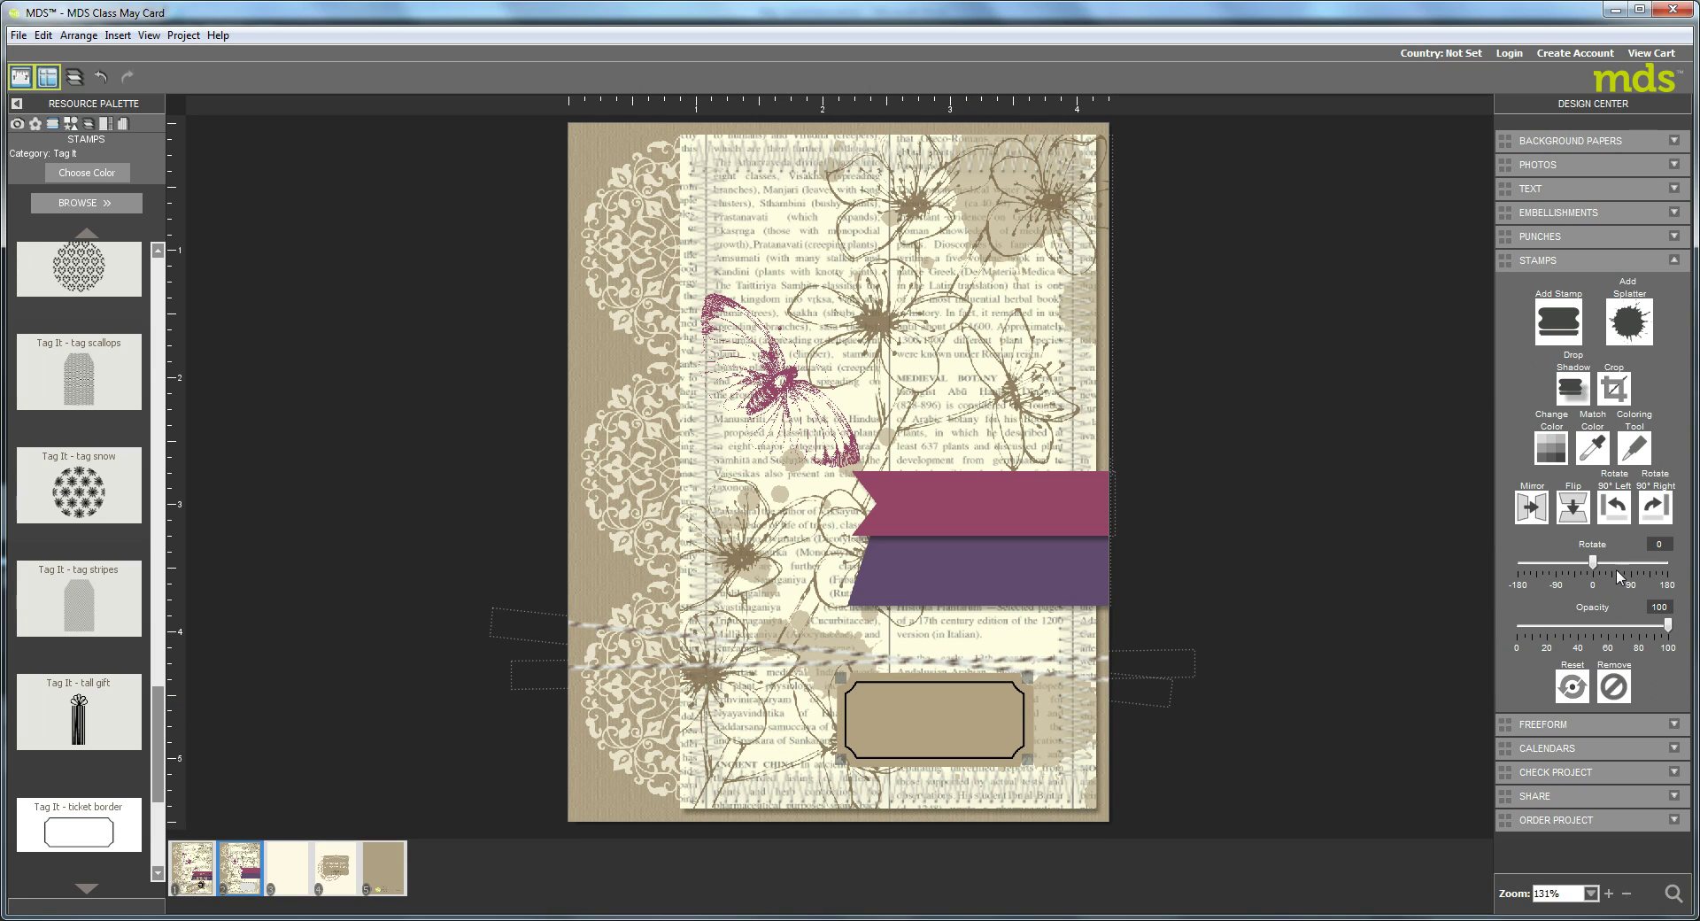
Recolor the ticket border stamp with the dark purple shade from the Stampin' Up! Colors palette.
left_click(1551, 447)
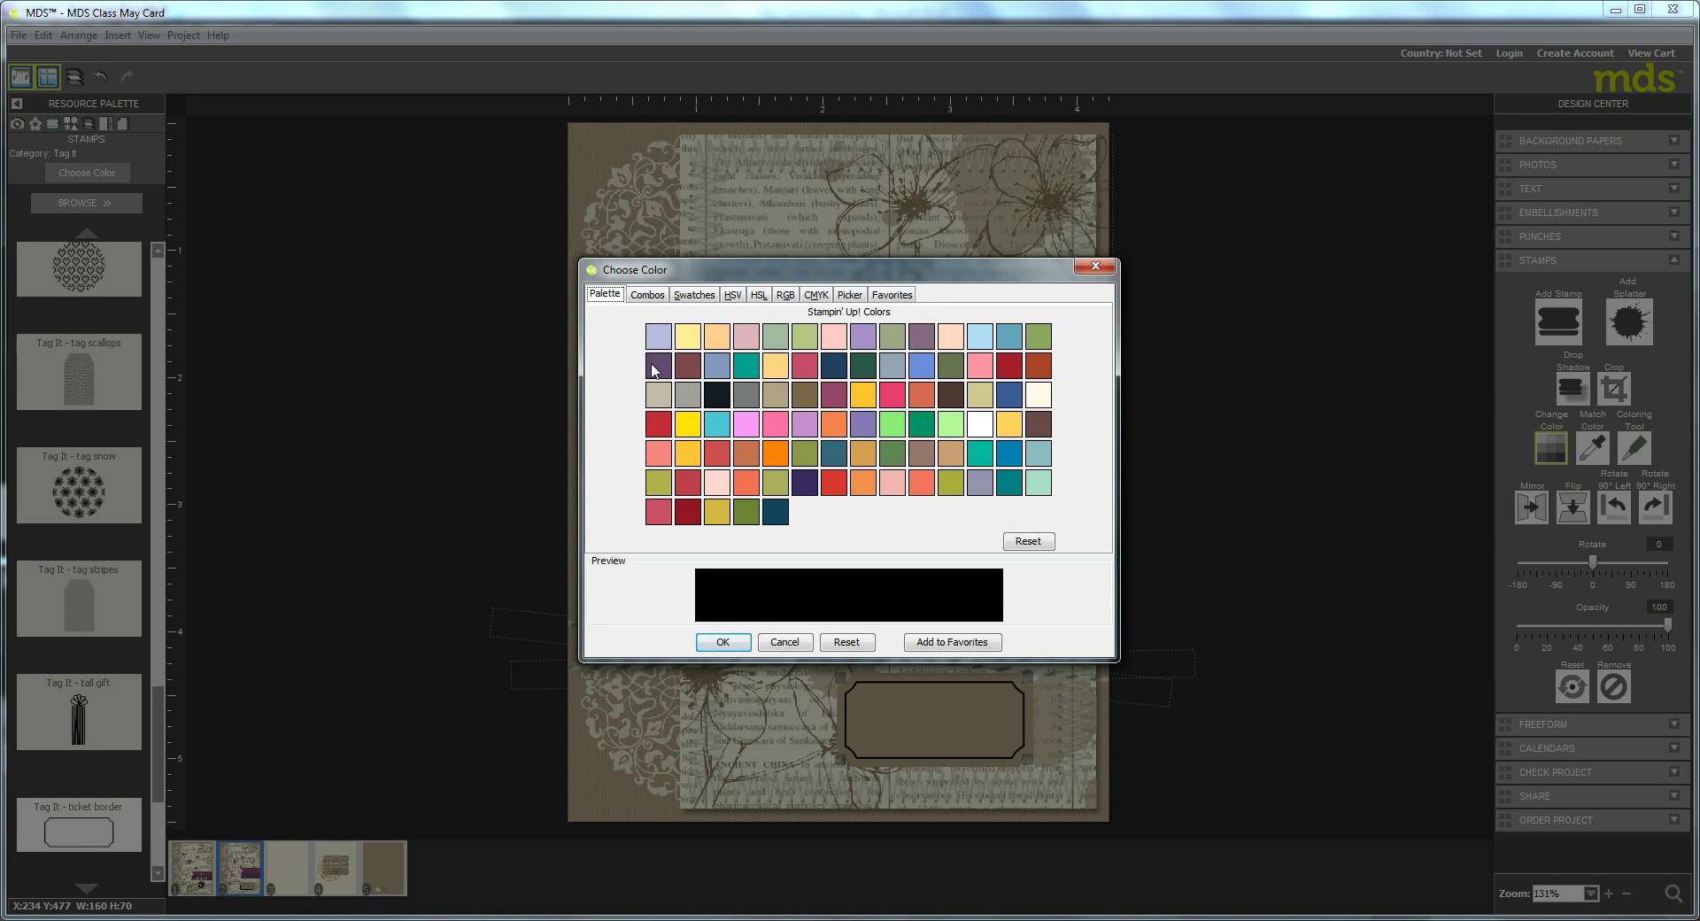
left_click(655, 368)
left_click(722, 641)
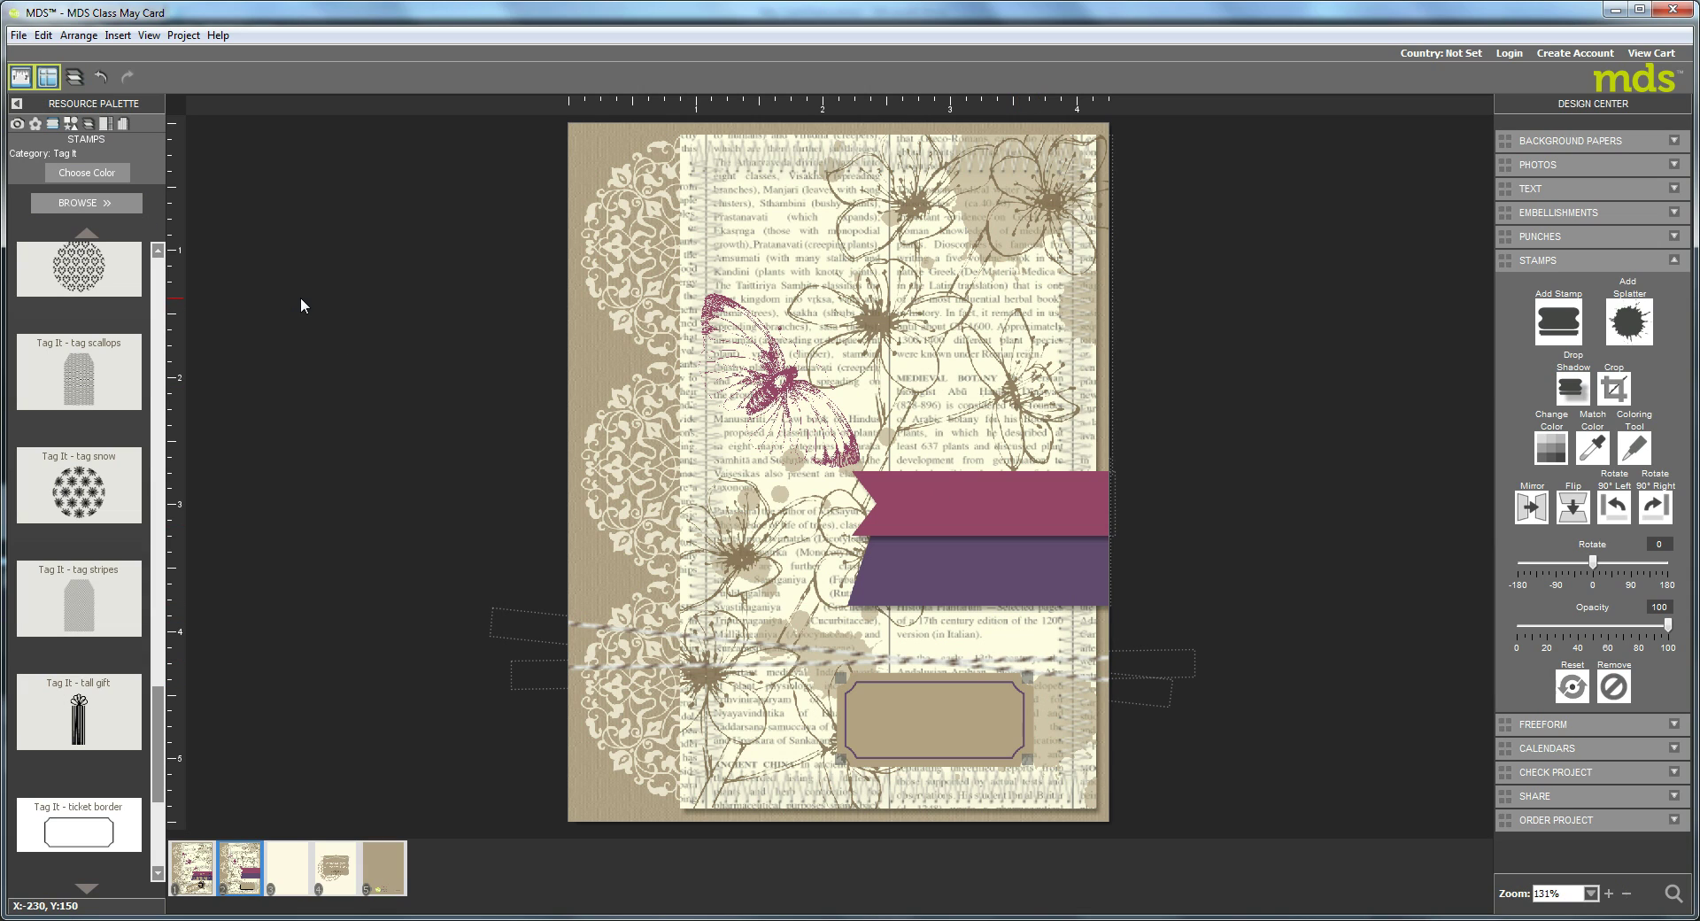
Open the search across all embellishments, stamps, punches and backgrounds.
left_click(1672, 894)
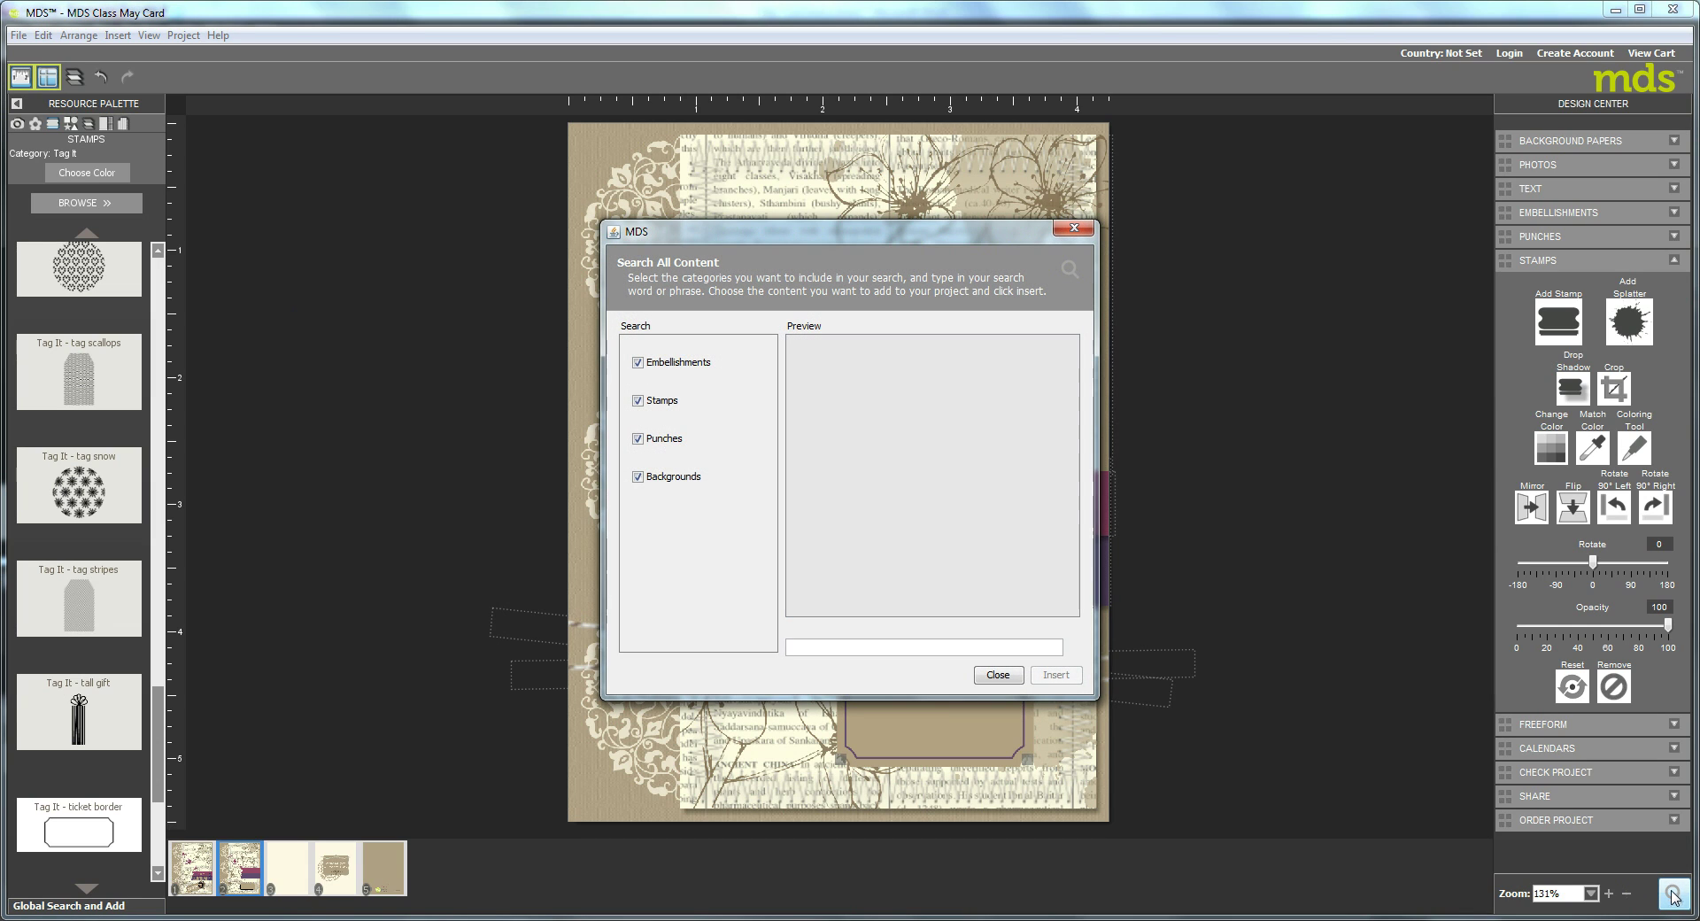